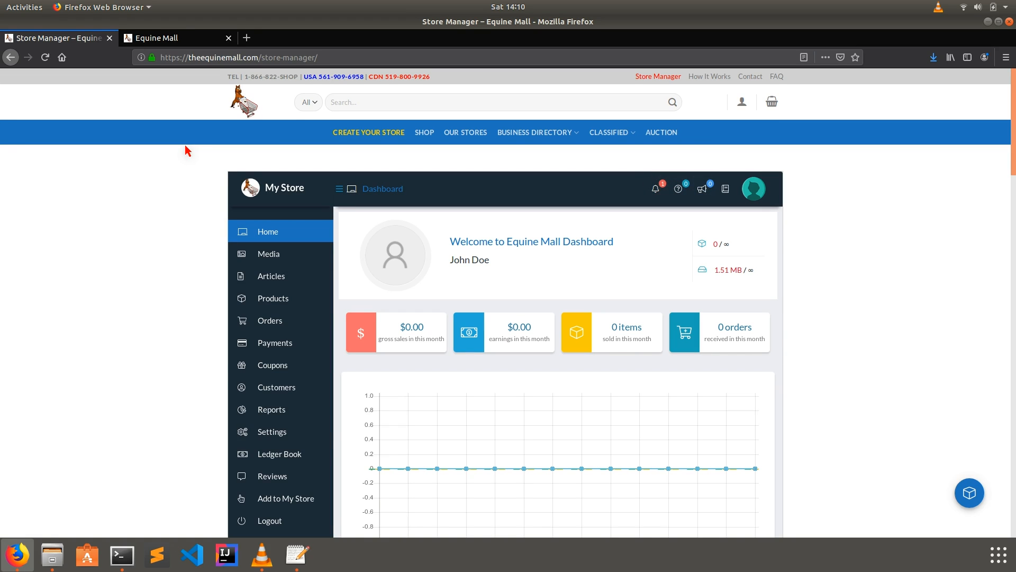
# Step: Open the form for adding a new coupon to the store
pyautogui.scroll(-2, 205, 233)
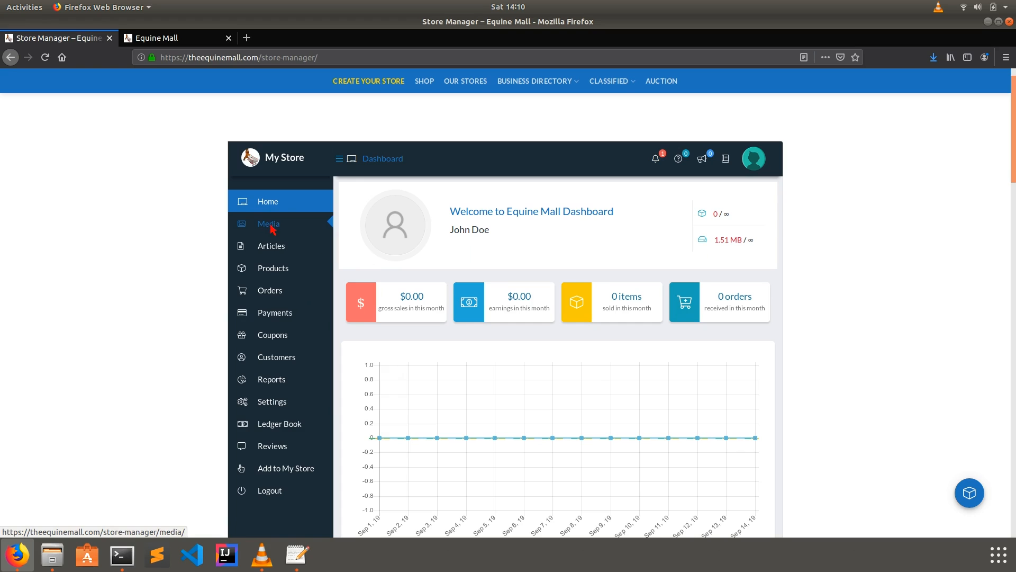
pyautogui.moveTo(289, 274)
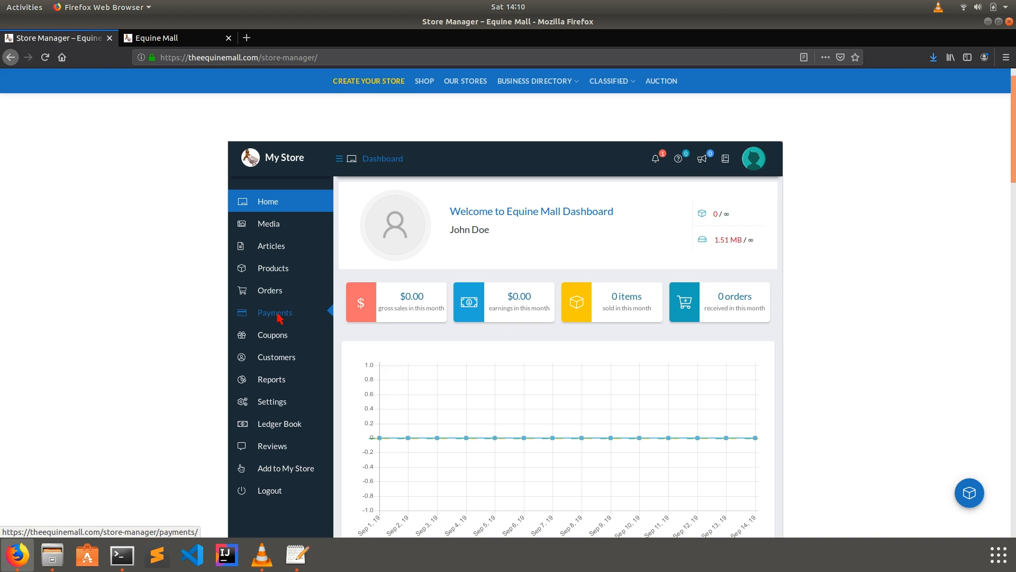
pyautogui.moveTo(278, 336)
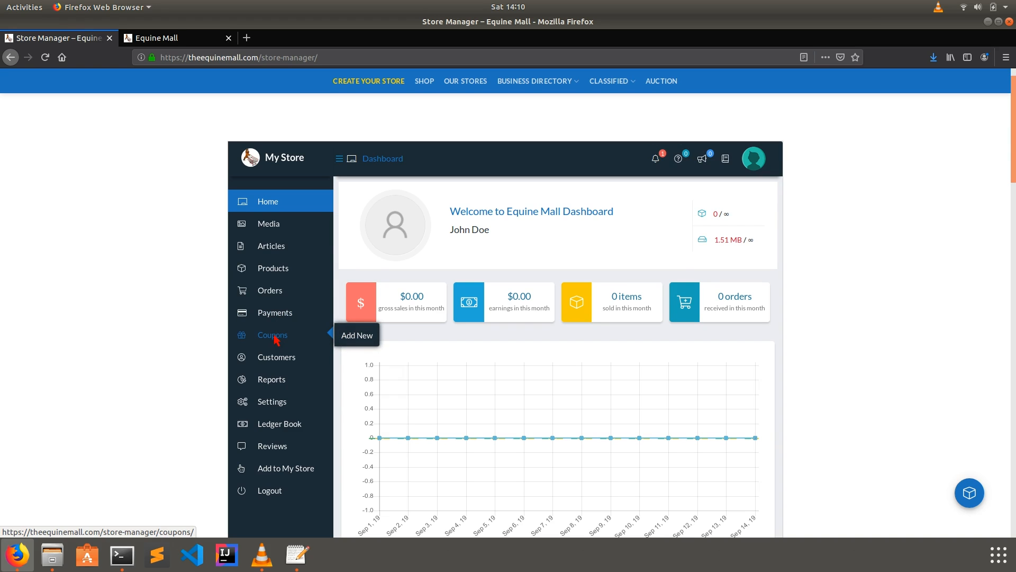
pyautogui.moveTo(282, 365)
pyautogui.click(360, 343)
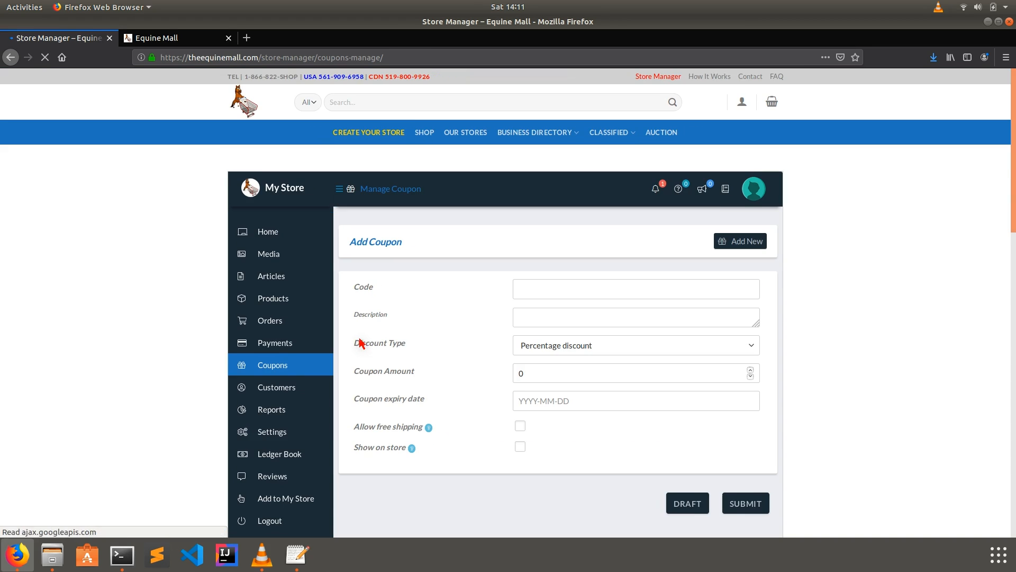
# Step: Fill in the coupon with code 2123Offer, description "Discount on Shoes", amount 5 and expiry date 2019-09-24
pyautogui.click(550, 291)
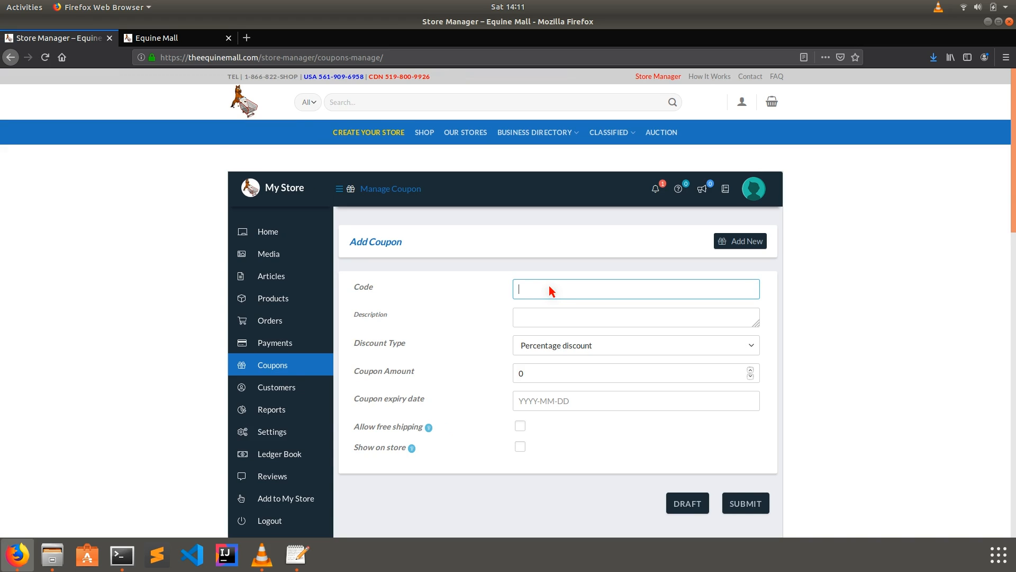
pyautogui.write('2123Offer')
pyautogui.click(548, 326)
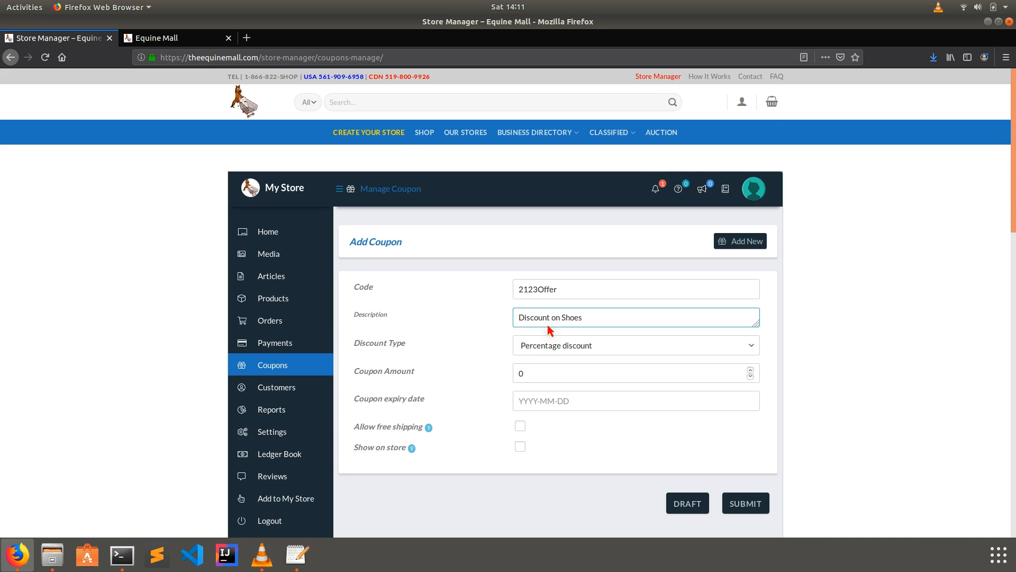
pyautogui.doubleClick(522, 375)
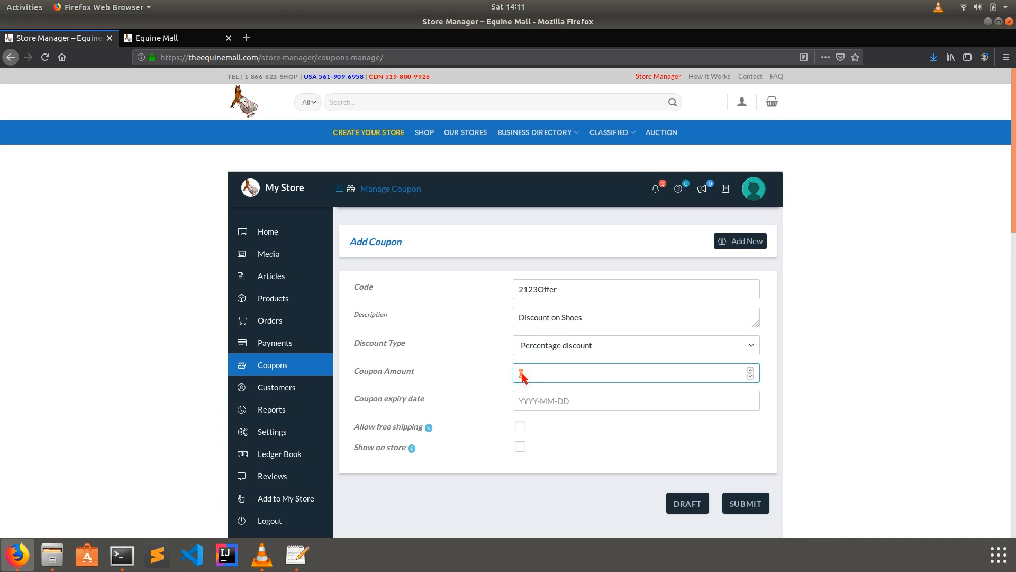
pyautogui.click(523, 402)
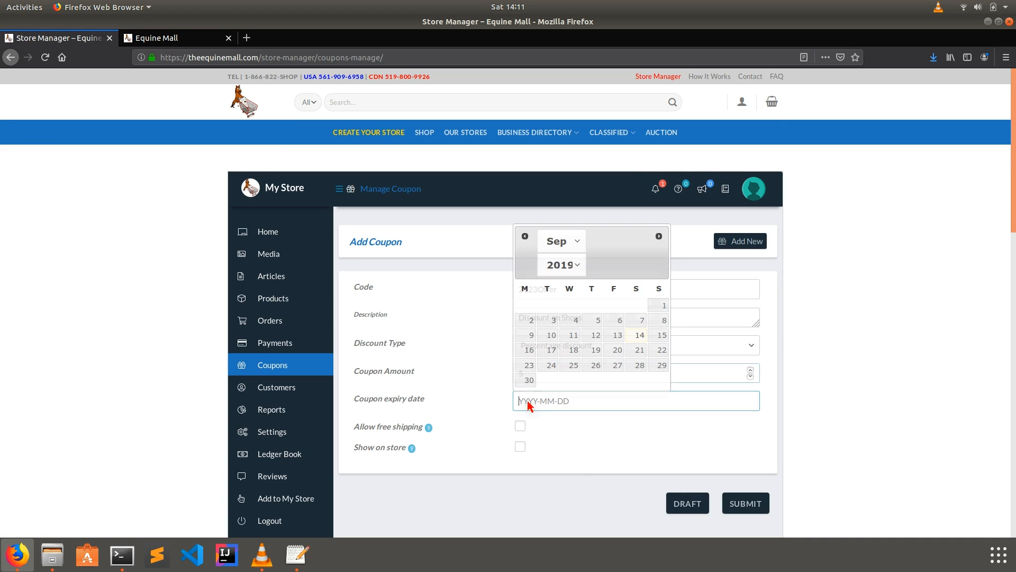
pyautogui.click(548, 365)
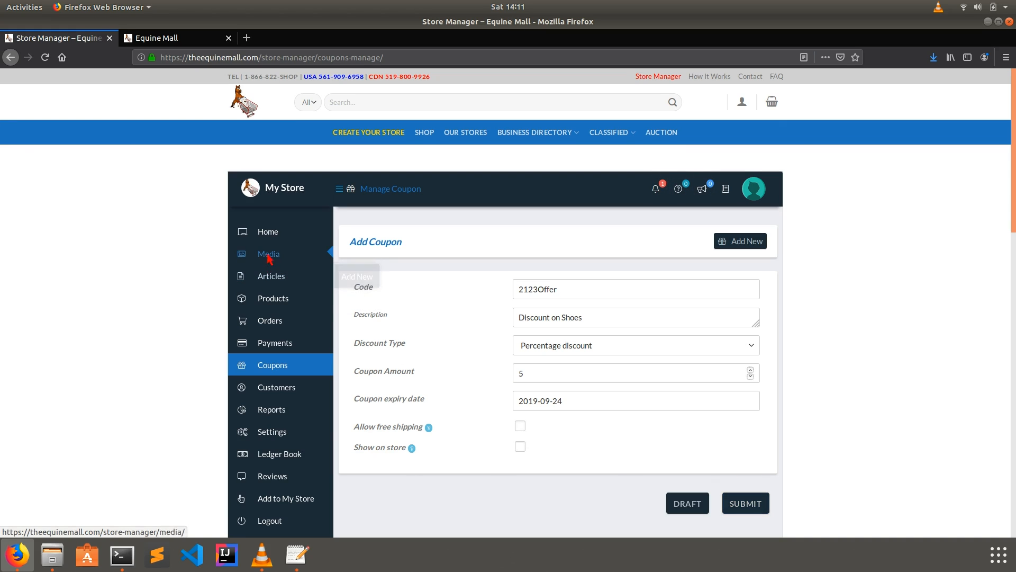
# Step: Open the store settings and review the general, brand and store visibility options
pyautogui.click(274, 433)
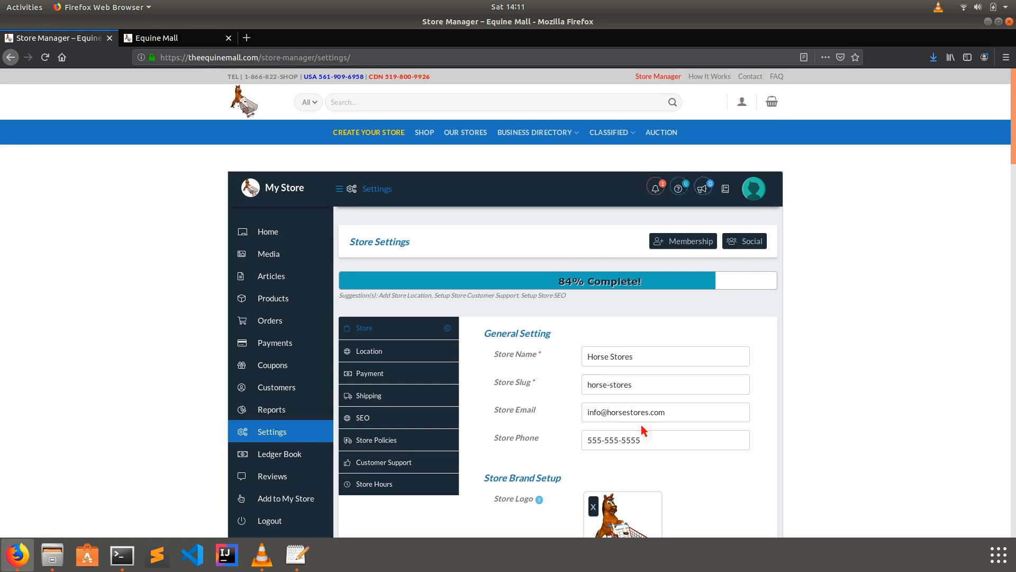
pyautogui.scroll(-3, 524, 403)
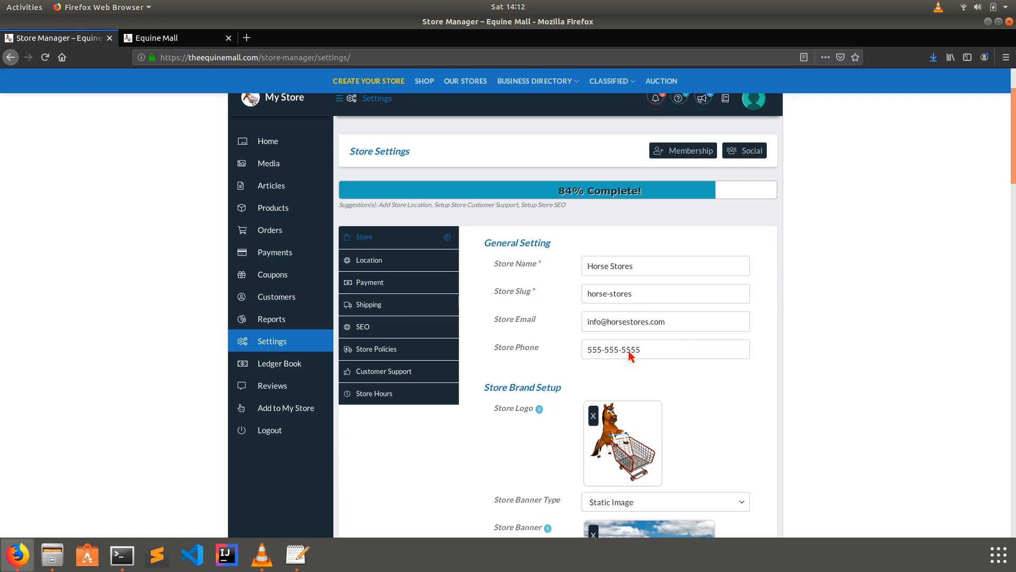
pyautogui.scroll(-3, 608, 361)
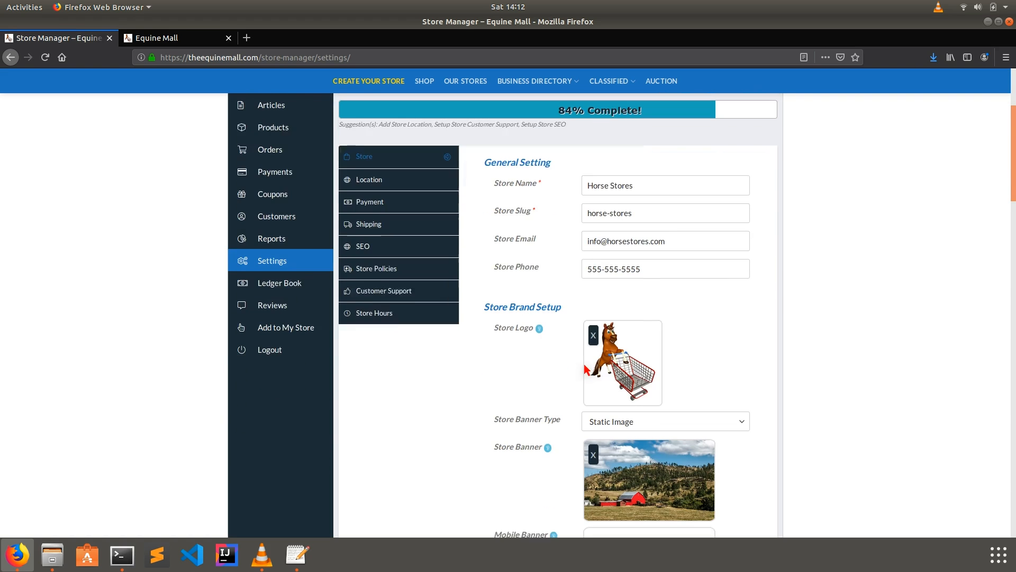
pyautogui.scroll(-2, 651, 363)
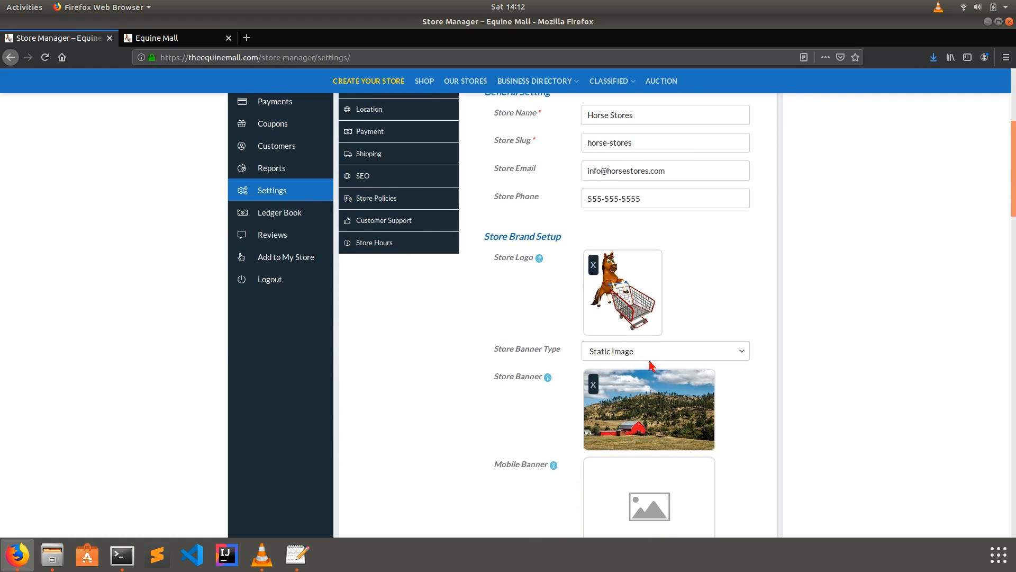
pyautogui.scroll(-4, 641, 395)
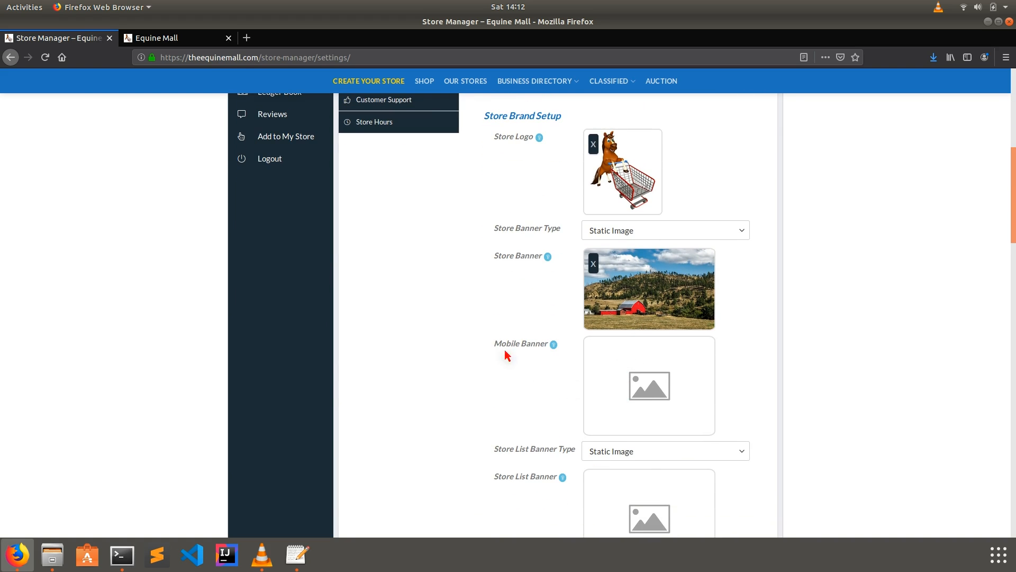
pyautogui.scroll(-4, 632, 371)
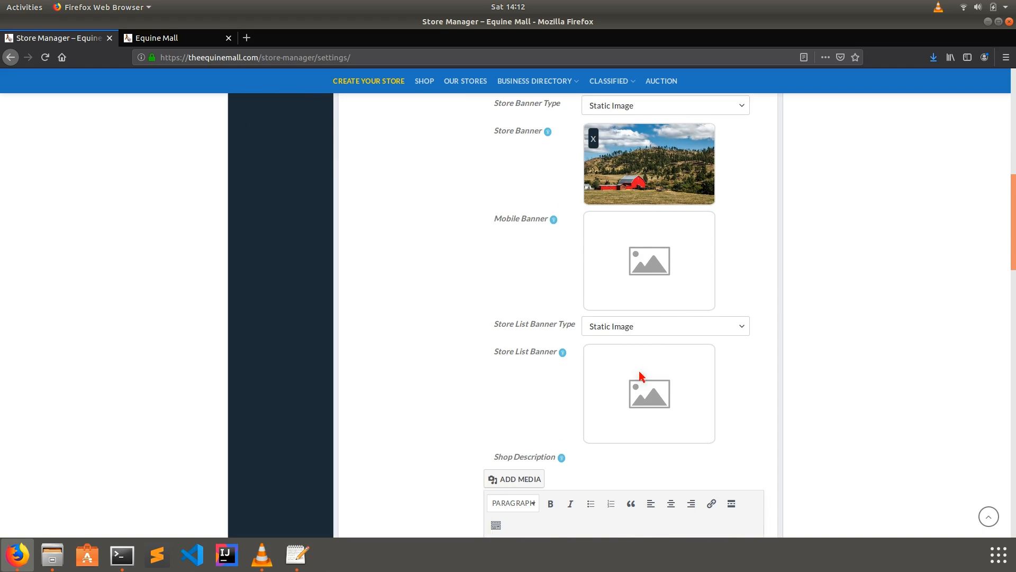
pyautogui.scroll(-7, 640, 375)
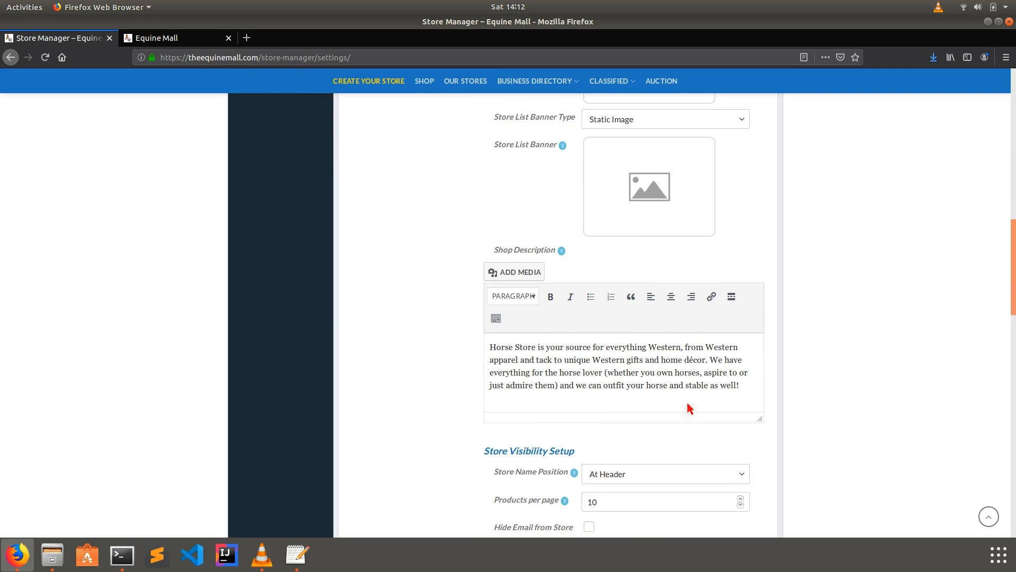
pyautogui.scroll(-4, 463, 402)
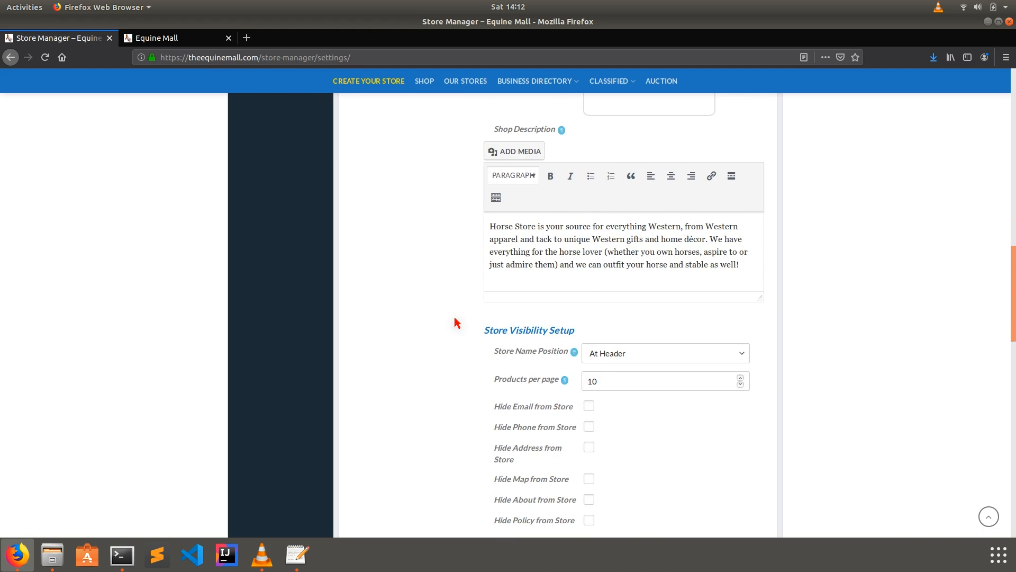
pyautogui.scroll(-3, 456, 324)
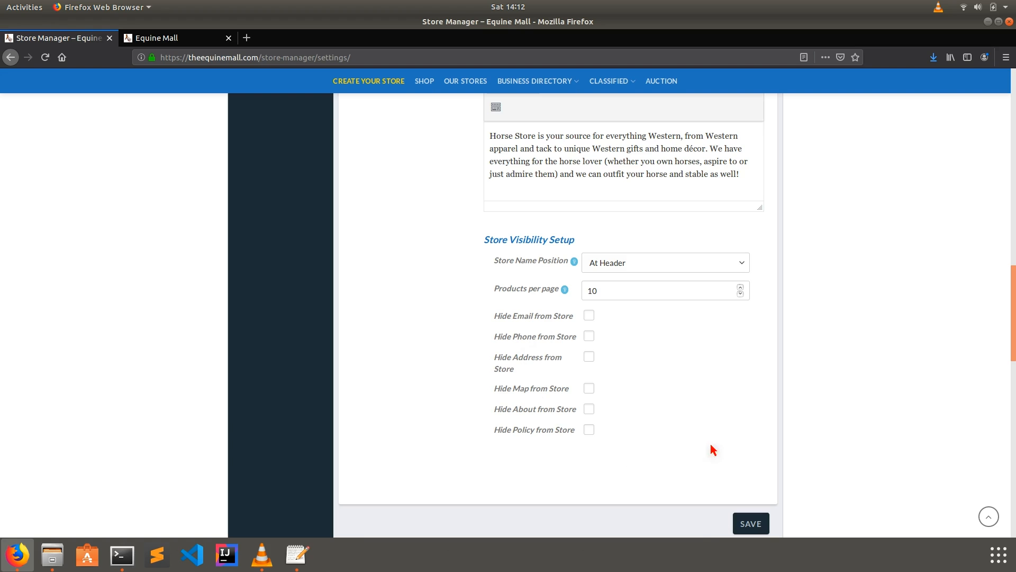
# Step: Open the store's payment settings and highlight the PayPal email address
pyautogui.scroll(14, 624, 465)
pyautogui.scroll(12, 621, 466)
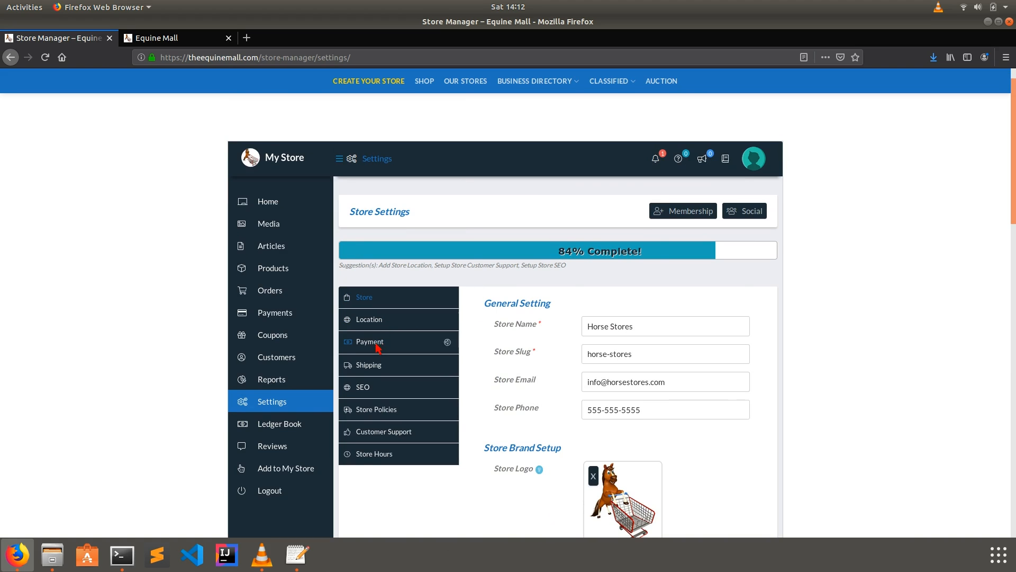
pyautogui.click(379, 344)
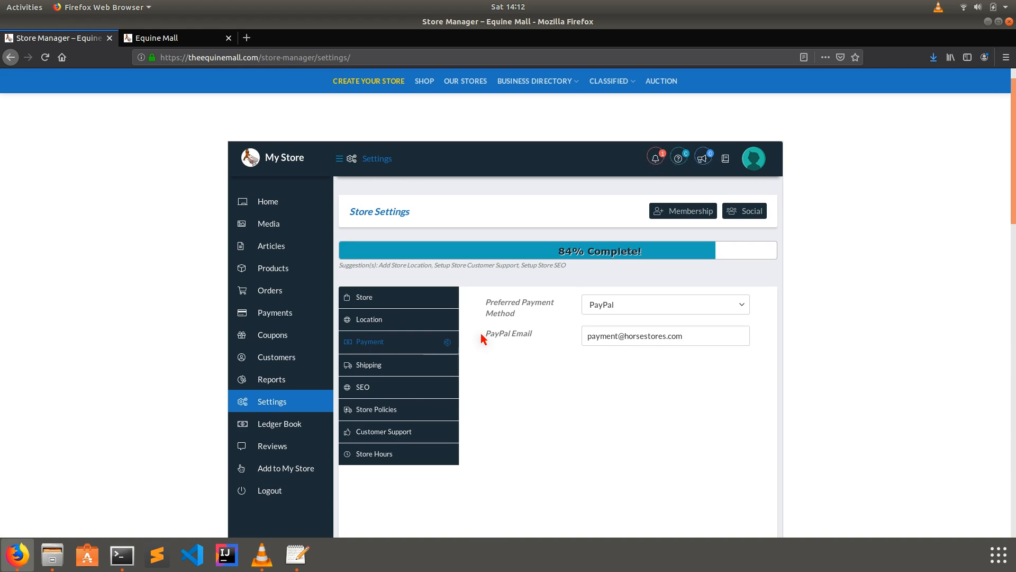
pyautogui.moveTo(694, 335); pyautogui.dragTo(583, 325)
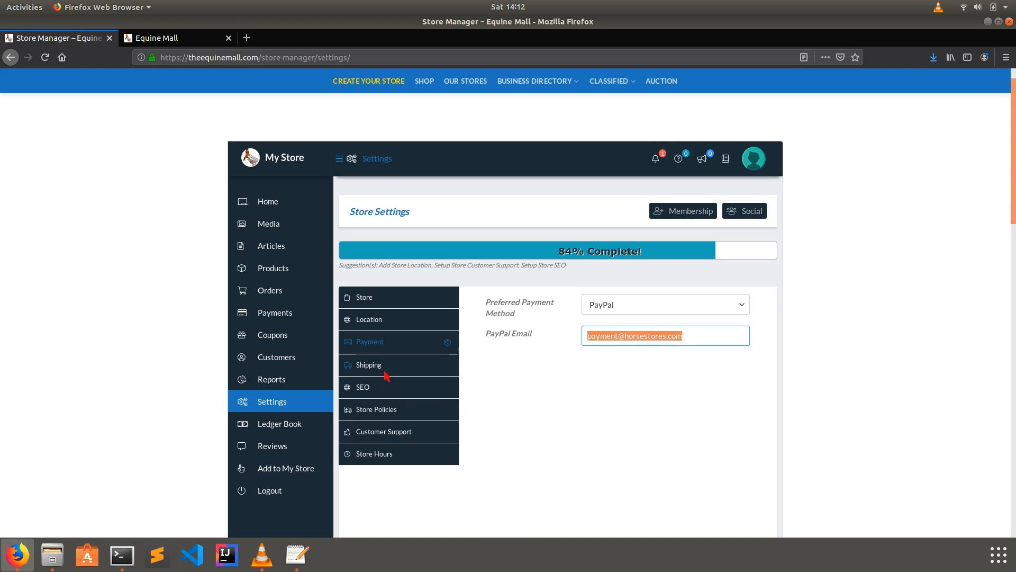
# Step: In the store's shipping settings, set the processing time to 1 business day and the shipping type to Shipping by Country
pyautogui.click(370, 365)
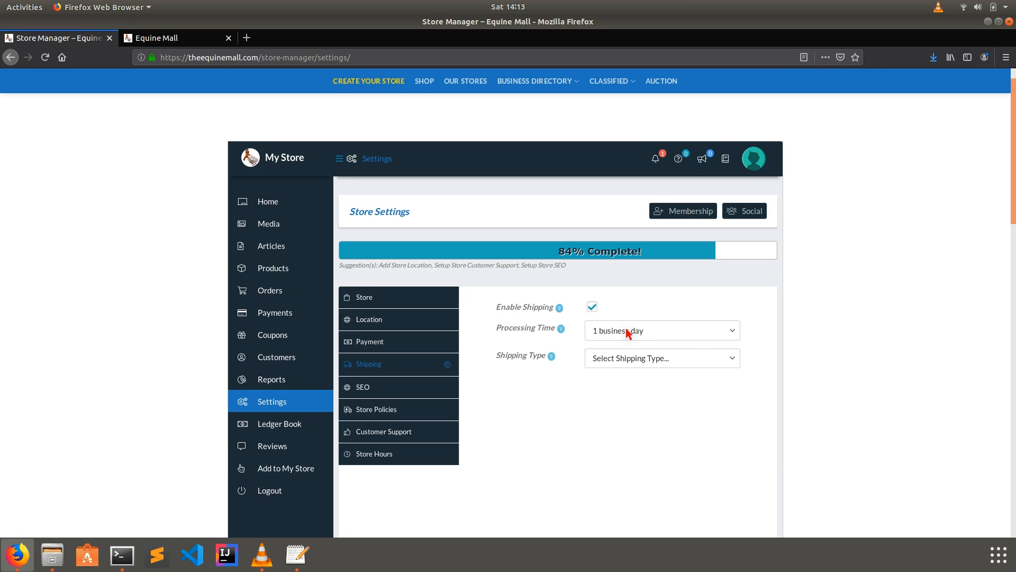
pyautogui.moveTo(255, 270)
pyautogui.click(634, 332)
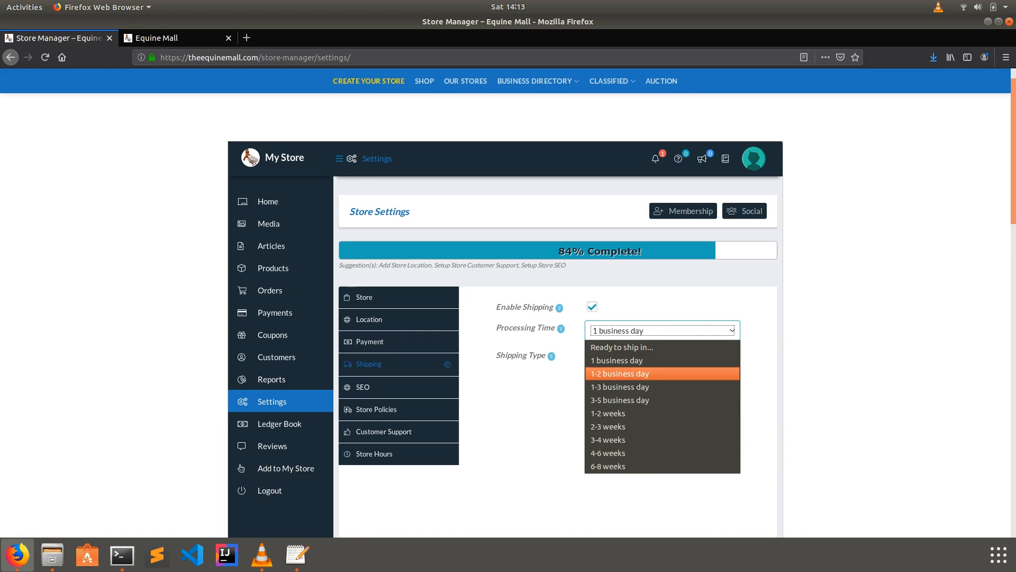
pyautogui.click(623, 362)
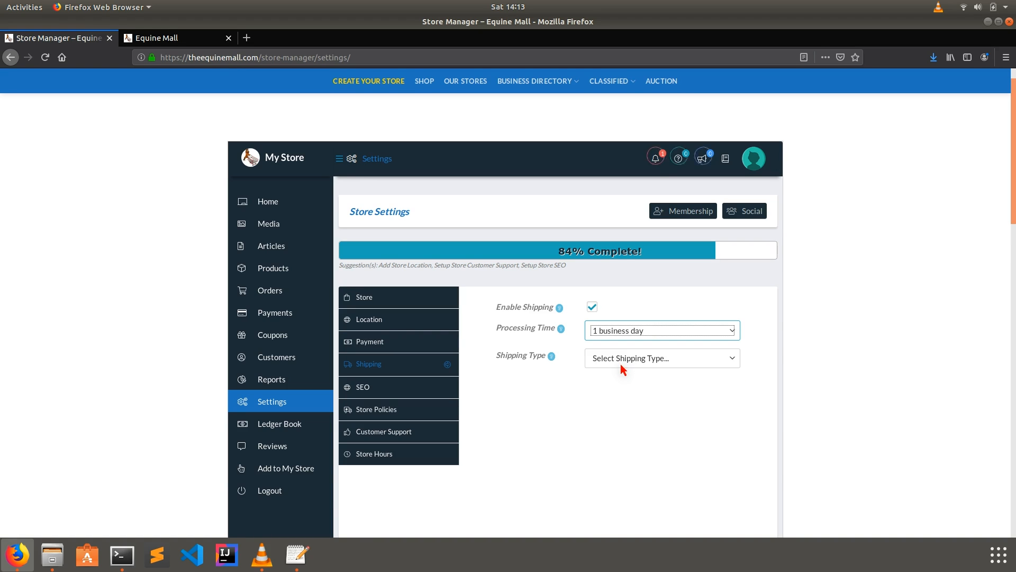
pyautogui.click(622, 364)
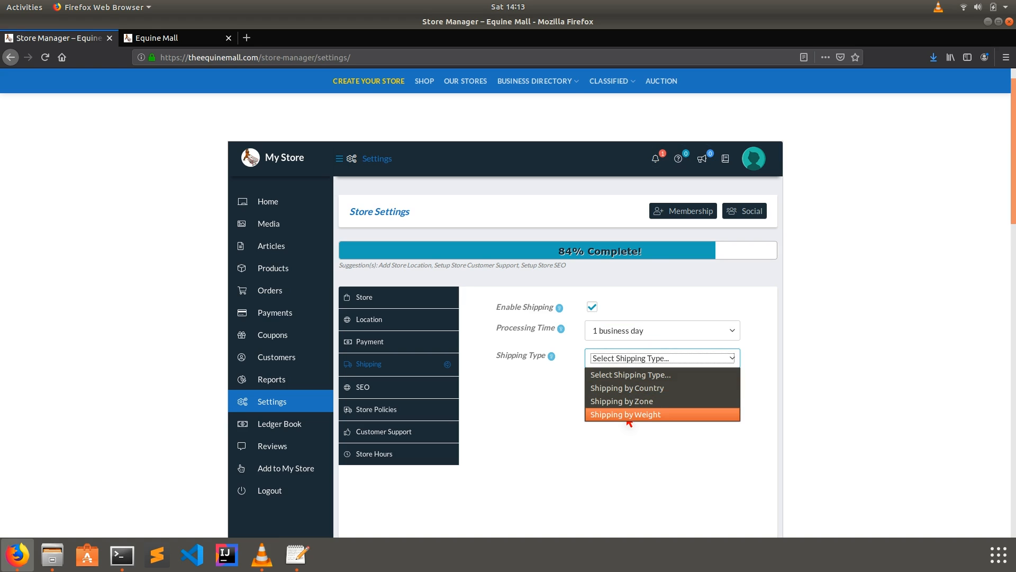
pyautogui.press('Up')
pyautogui.press('Up')
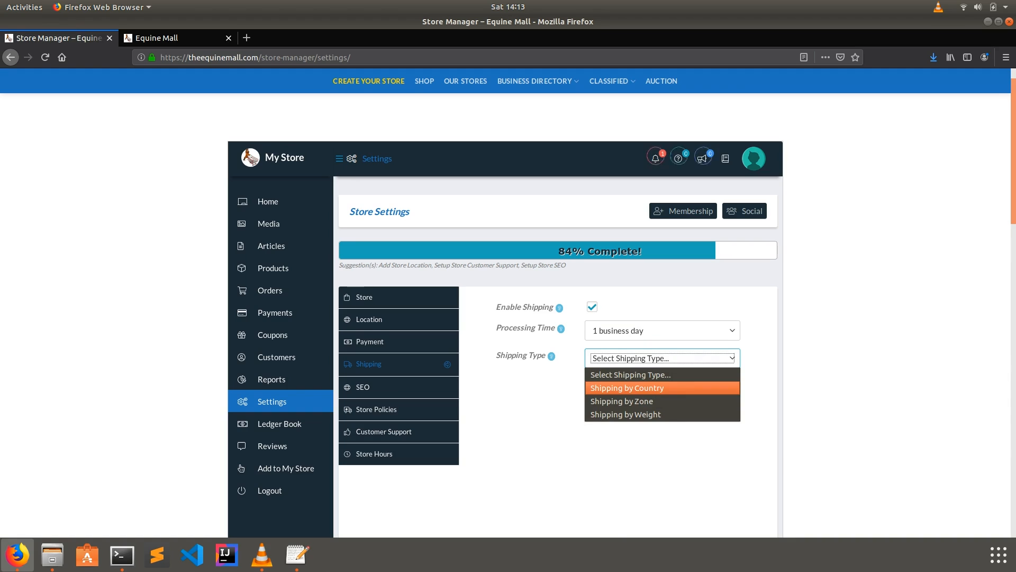
pyautogui.press('Return')
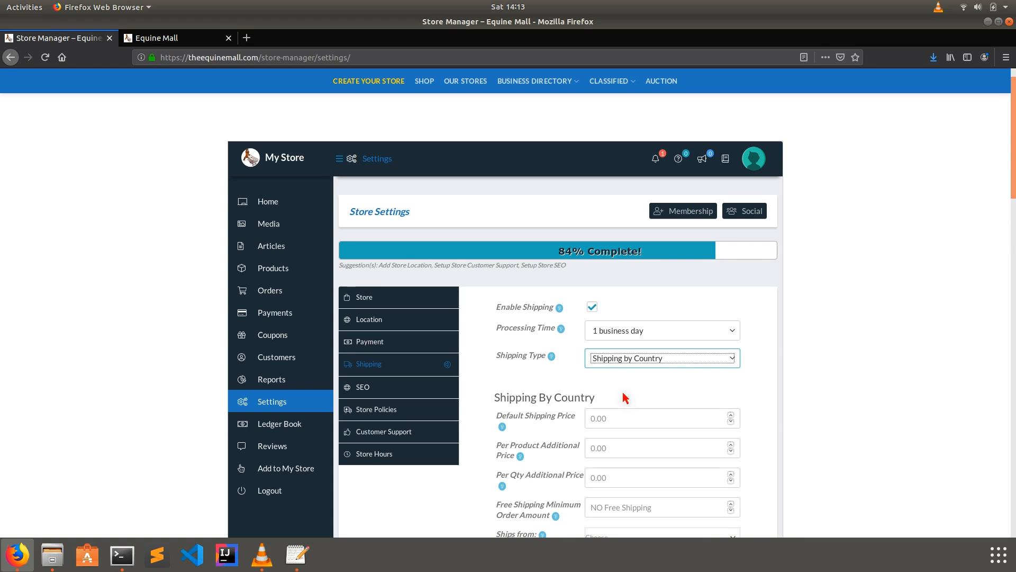
# Step: Enter 8.63 as an example default shipping price and clear the field again
pyautogui.scroll(-1, 622, 397)
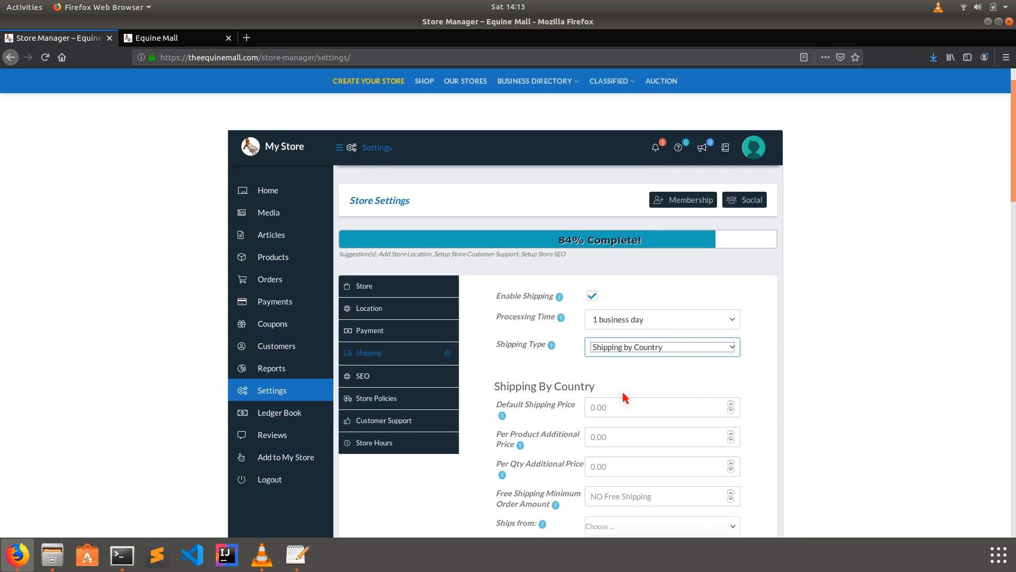
pyautogui.scroll(-1, 608, 392)
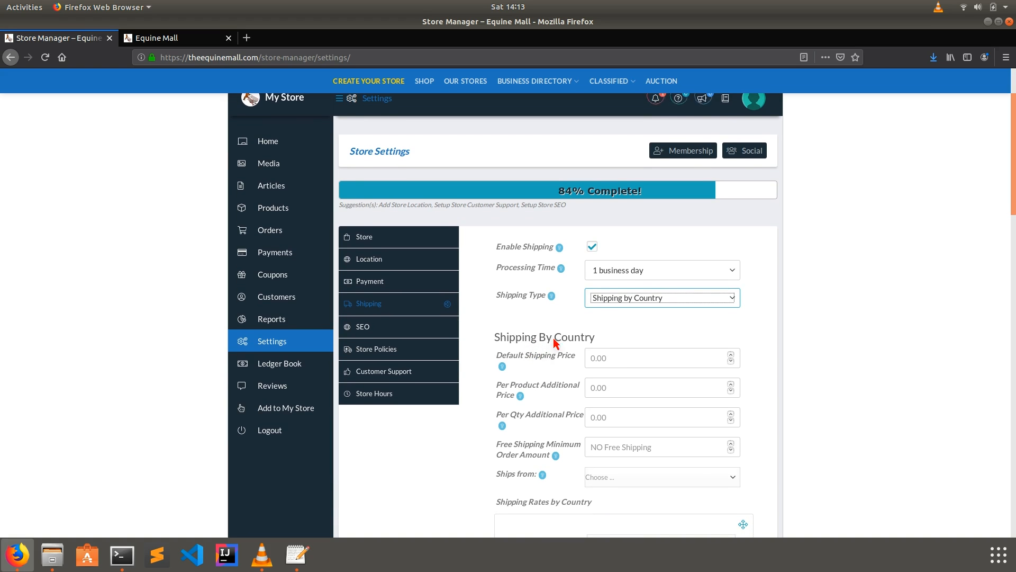
pyautogui.click(592, 364)
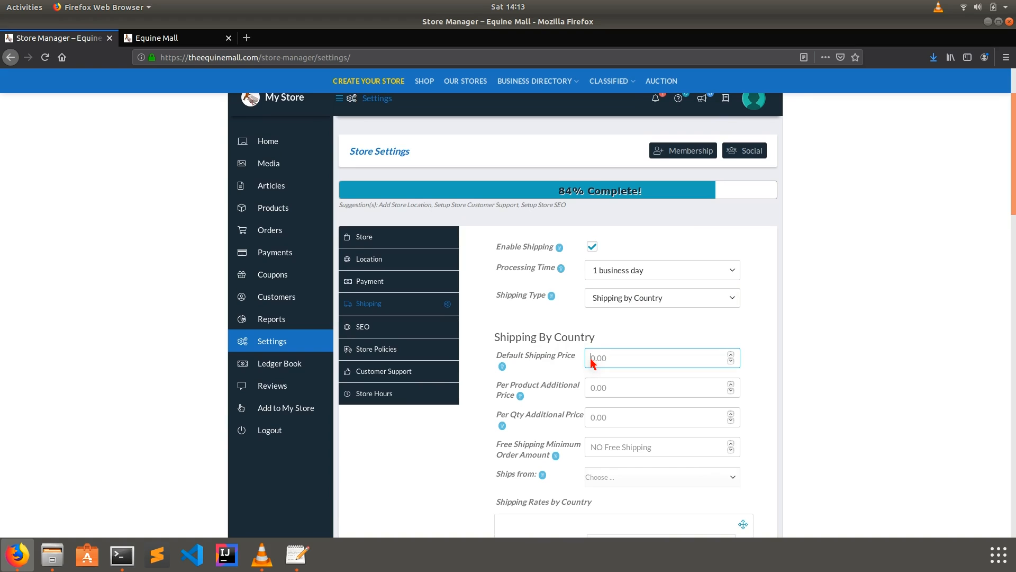
pyautogui.write('8.63')
pyautogui.press('BackSpace')
pyautogui.press('BackSpace')
pyautogui.press('BackSpace')
pyautogui.scroll(-3, 478, 379)
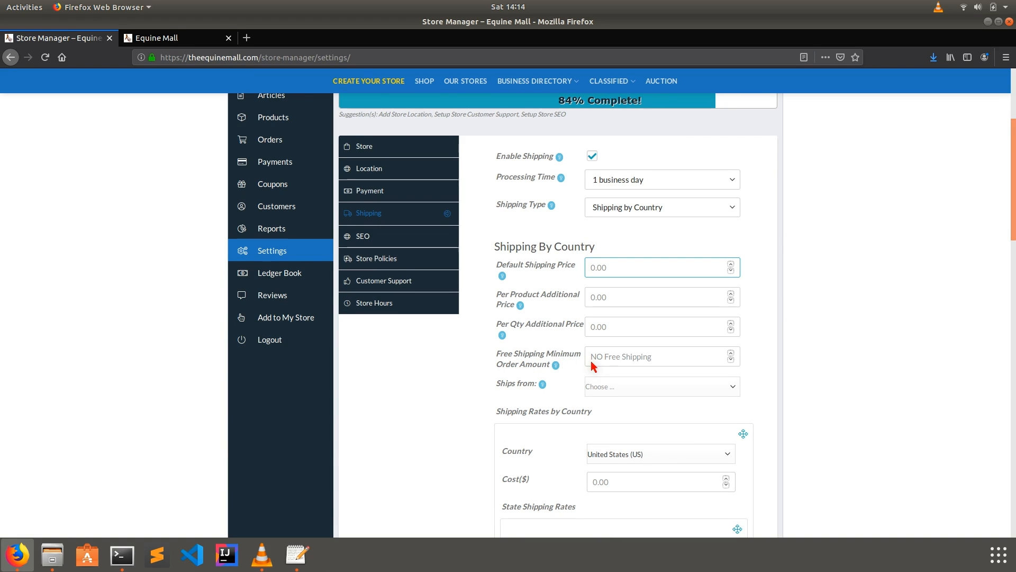
# Step: Enter 250 as an example free shipping minimum order amount and clear the field again
pyautogui.click(657, 358)
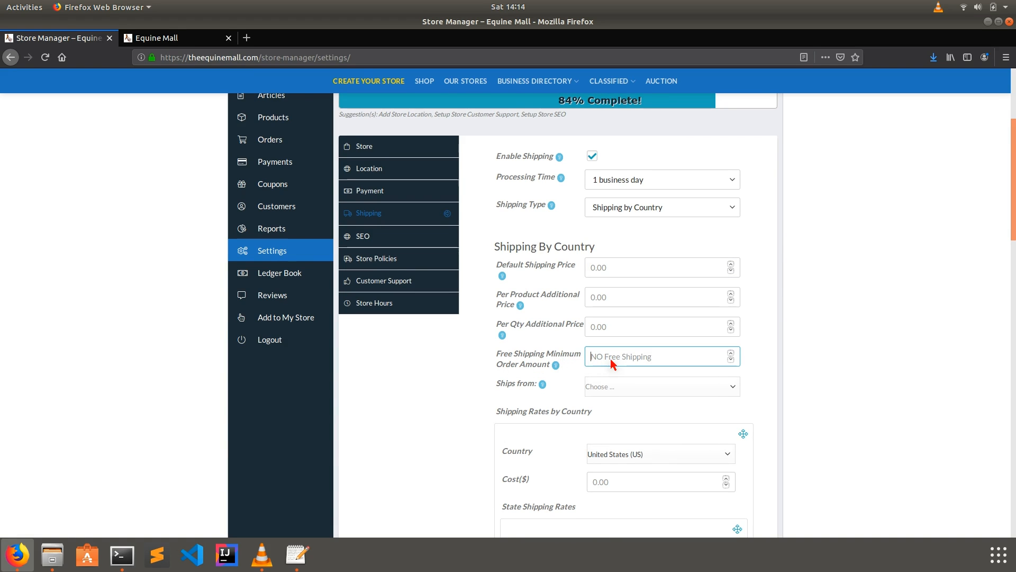
pyautogui.write('250')
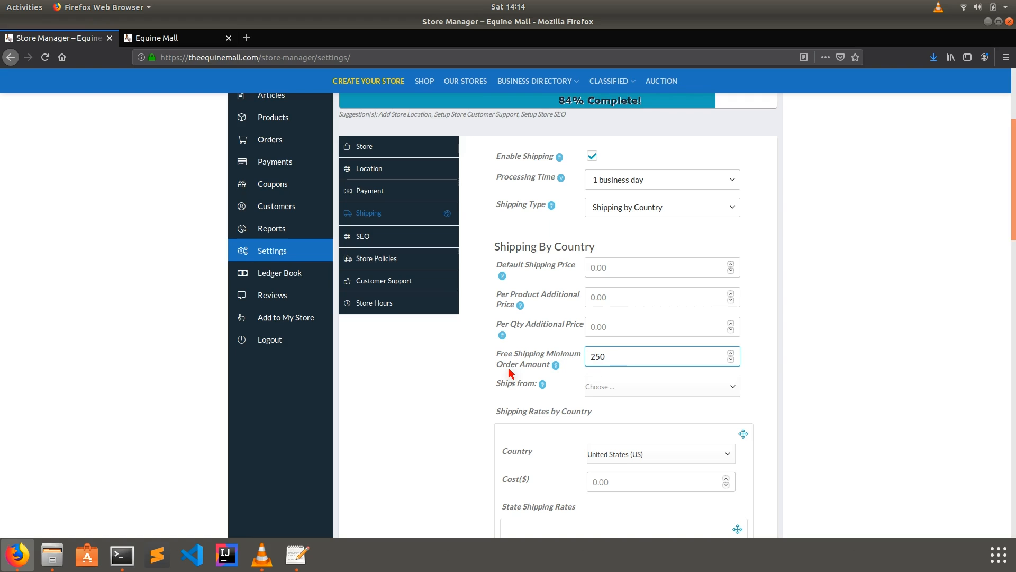
pyautogui.moveTo(611, 363); pyautogui.dragTo(572, 355)
pyautogui.press('BackSpace')
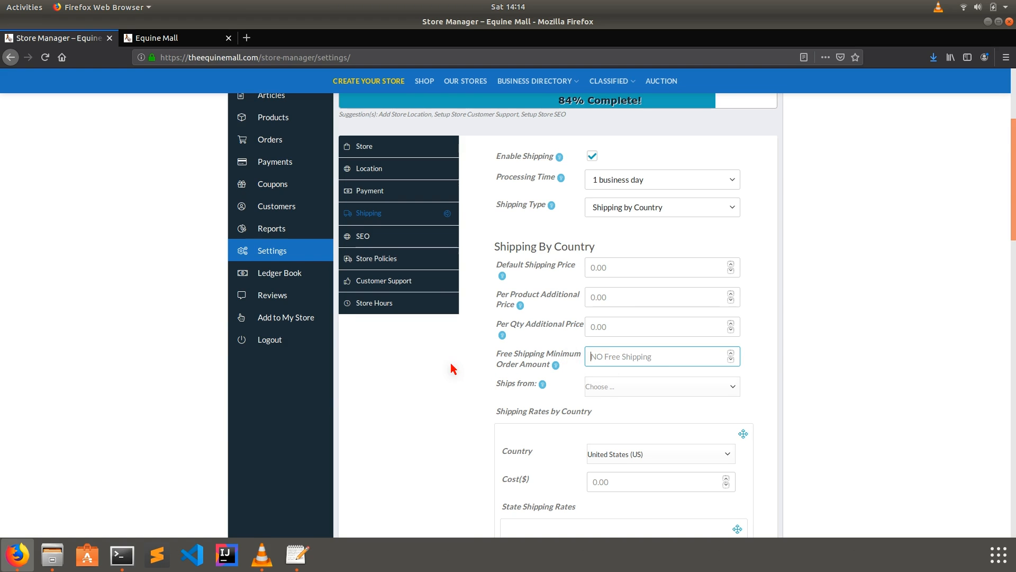
# Step: Under the shipping rates by country, set the United States shipping cost to 8.63
pyautogui.scroll(-3, 454, 369)
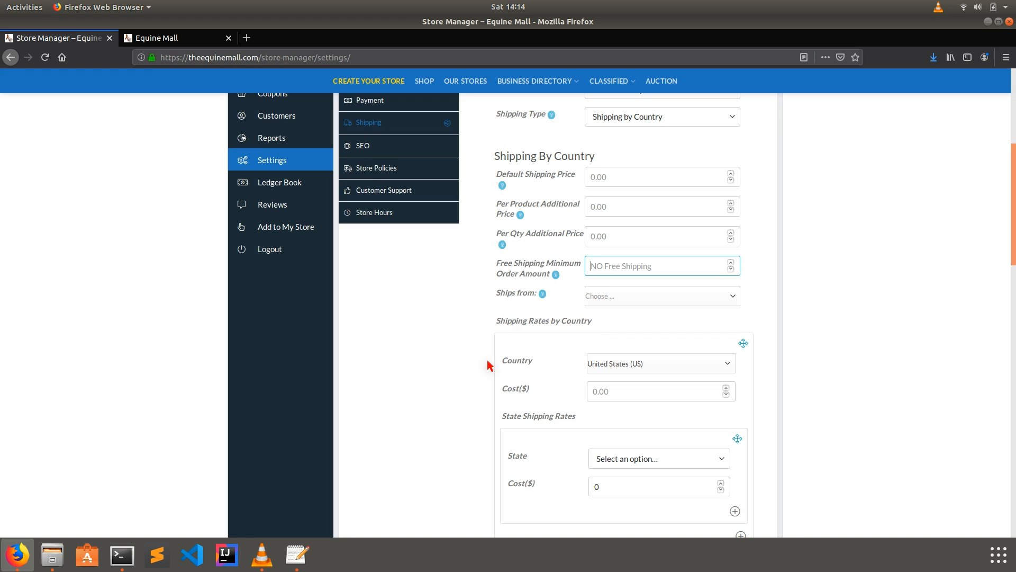
pyautogui.scroll(-2, 477, 369)
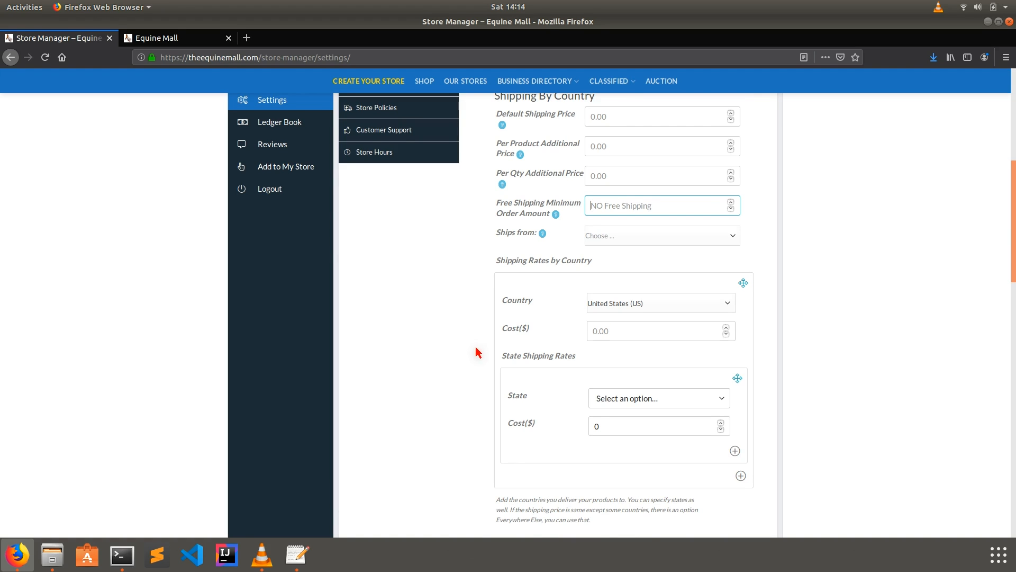
pyautogui.click(598, 332)
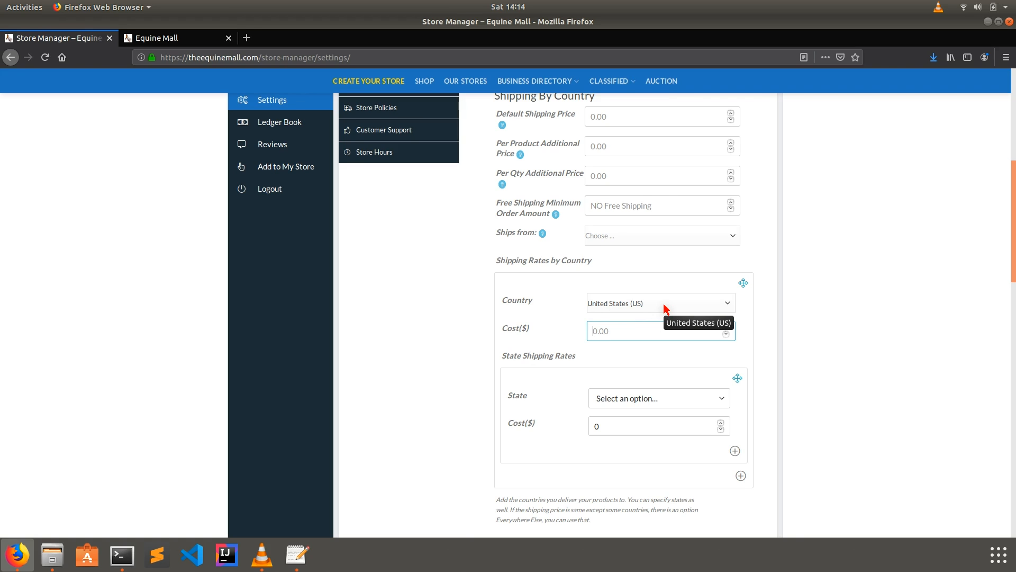
pyautogui.write('8.63')
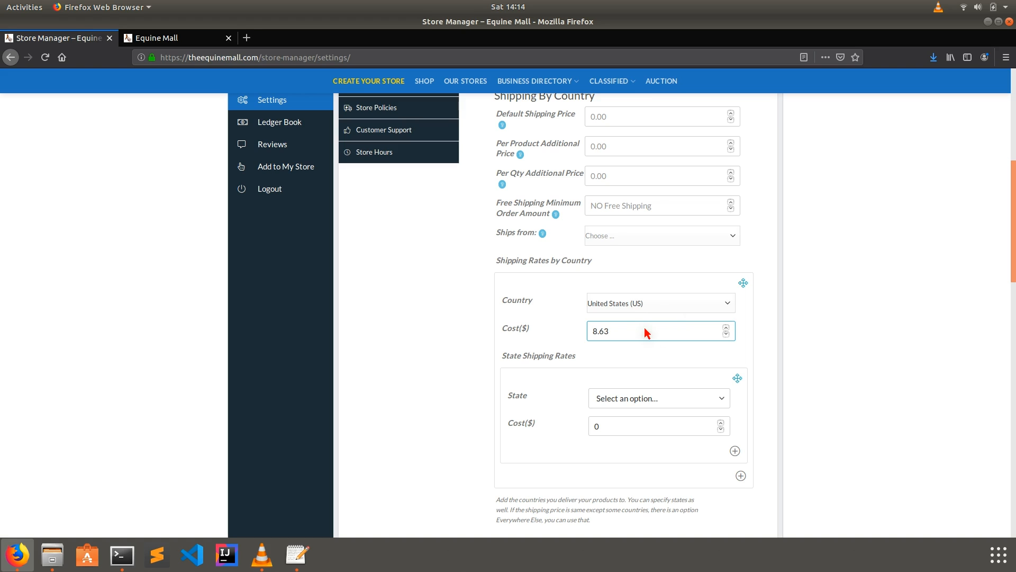
# Step: Add a state shipping rate for California with a cost of 6.39
pyautogui.click(675, 401)
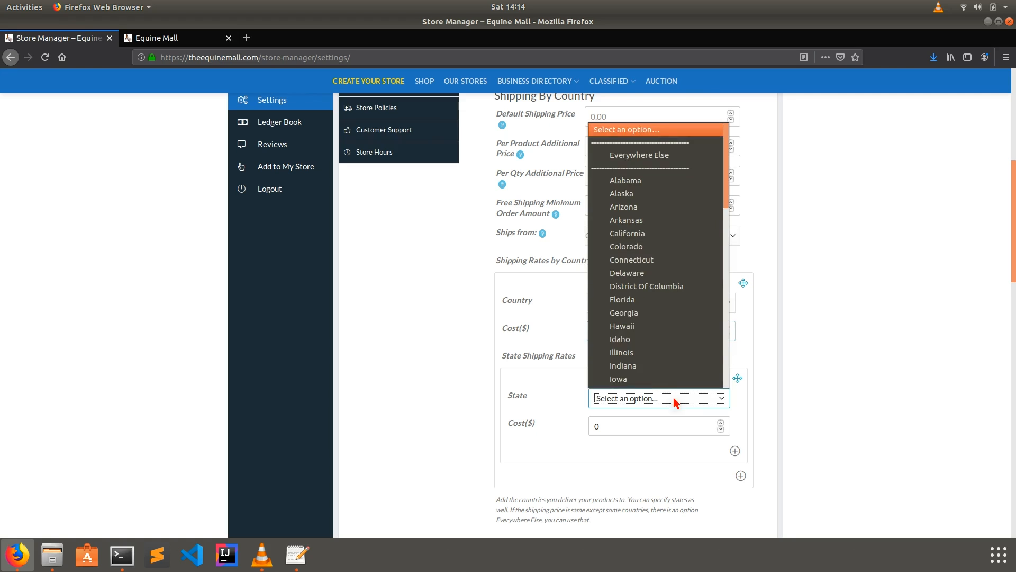
pyautogui.click(650, 235)
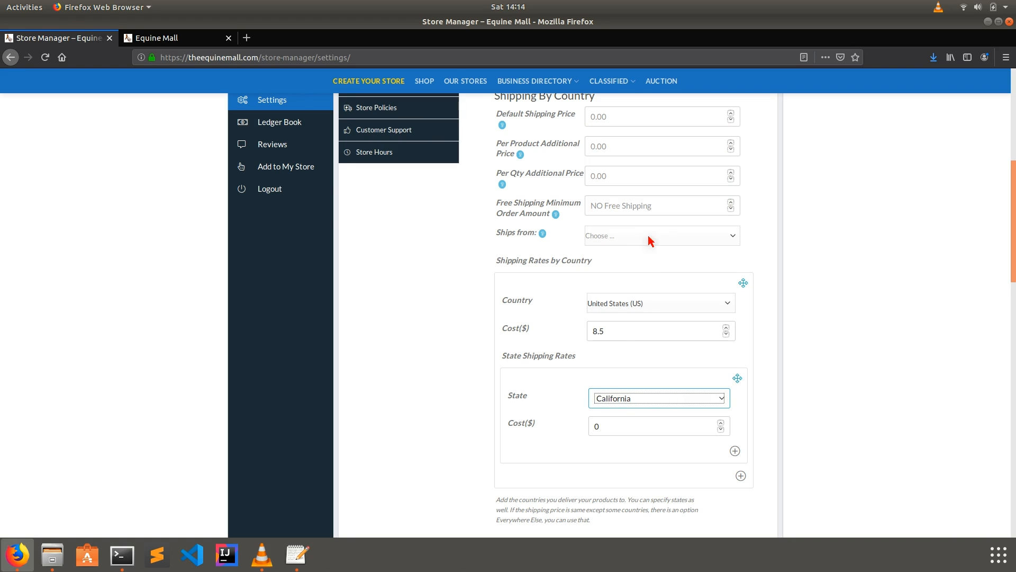
pyautogui.click(598, 426)
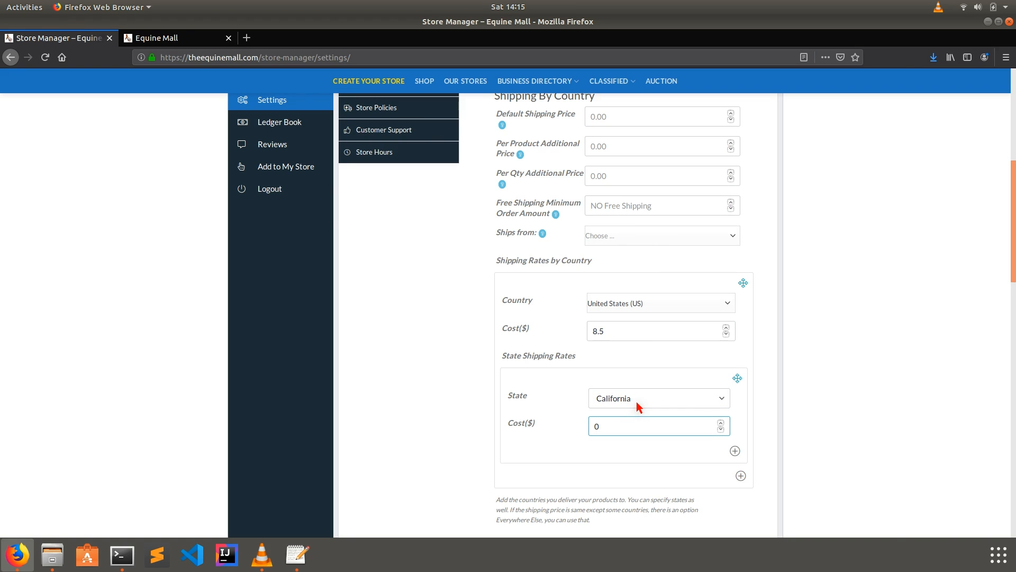
pyautogui.write('6.39')
# Step: Add a second state shipping rate for Minnesota with a cost of 7.35
pyautogui.click(735, 451)
pyautogui.scroll(-3, 635, 445)
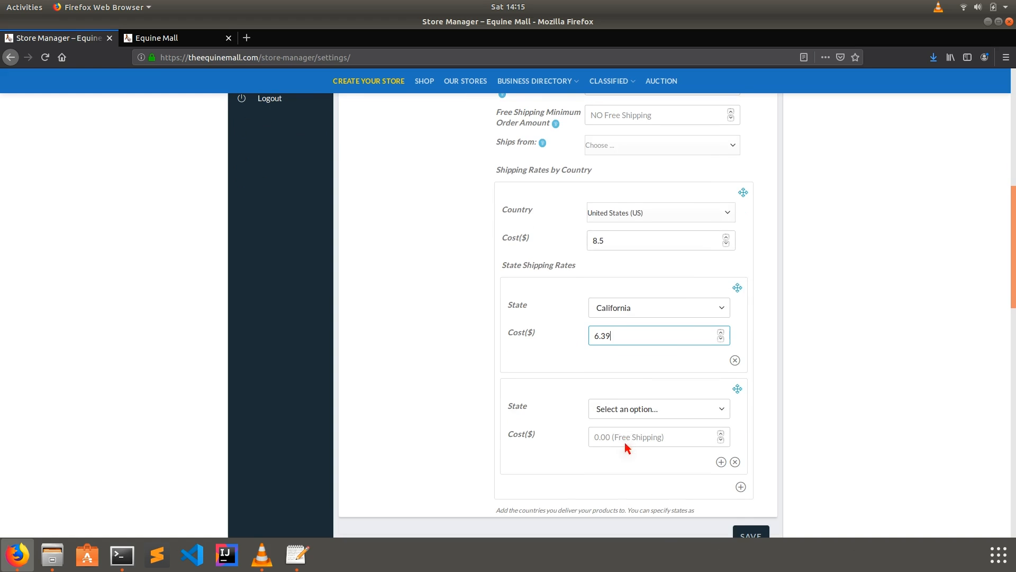
pyautogui.click(622, 409)
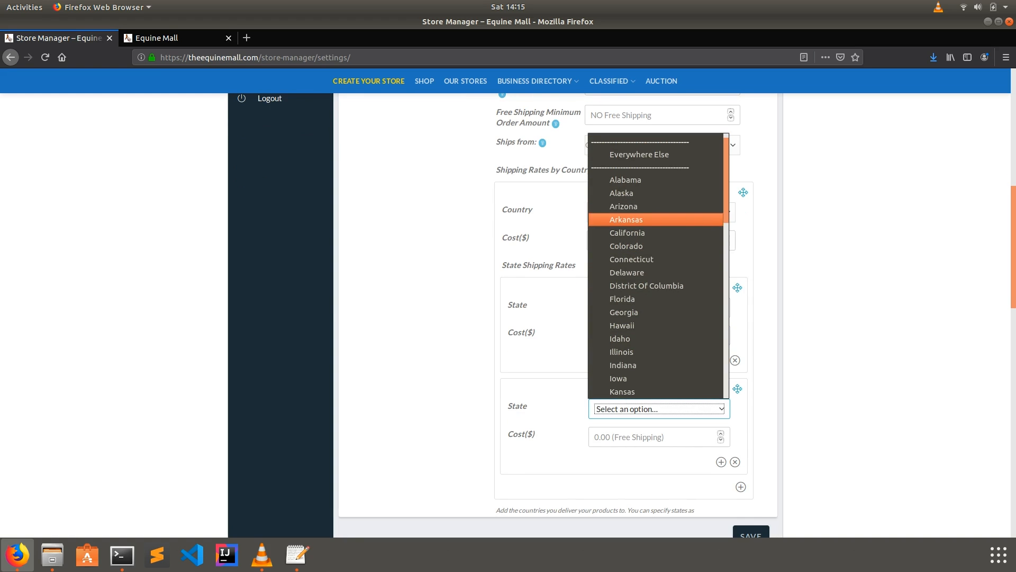
pyautogui.scroll(-10, 636, 287)
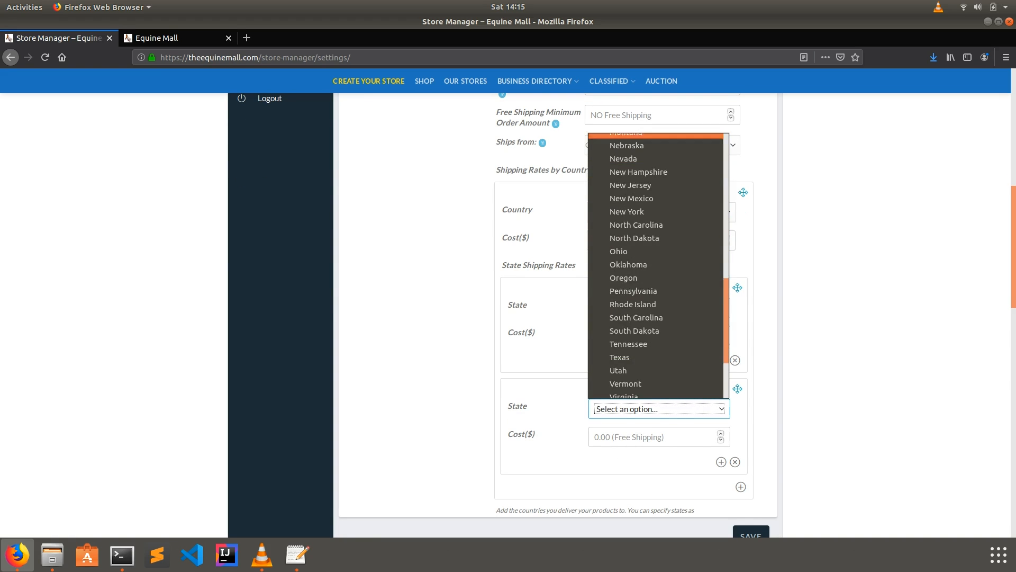
pyautogui.scroll(-3, 656, 264)
pyautogui.scroll(6, 656, 264)
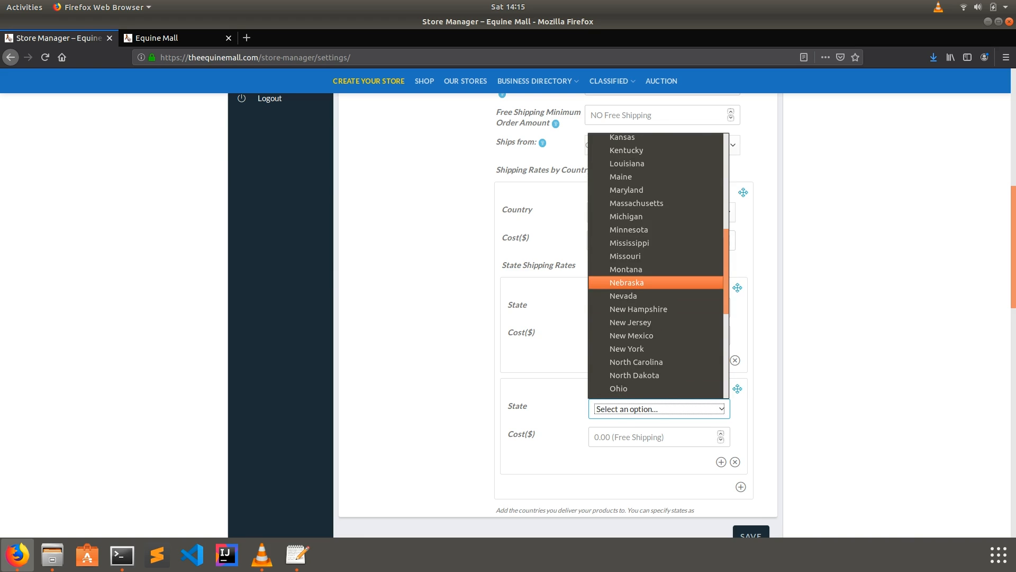
pyautogui.click(630, 231)
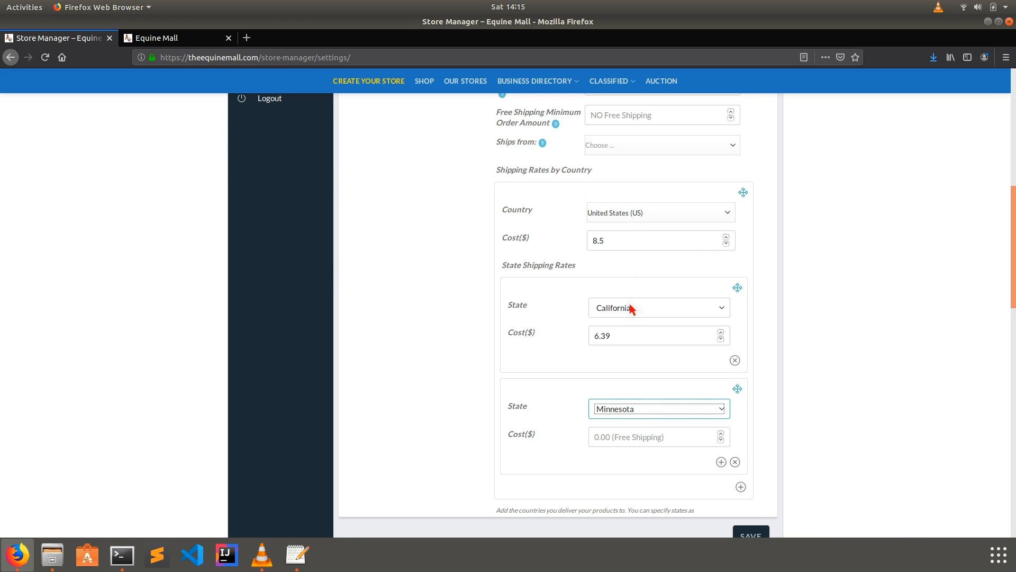
pyautogui.click(597, 439)
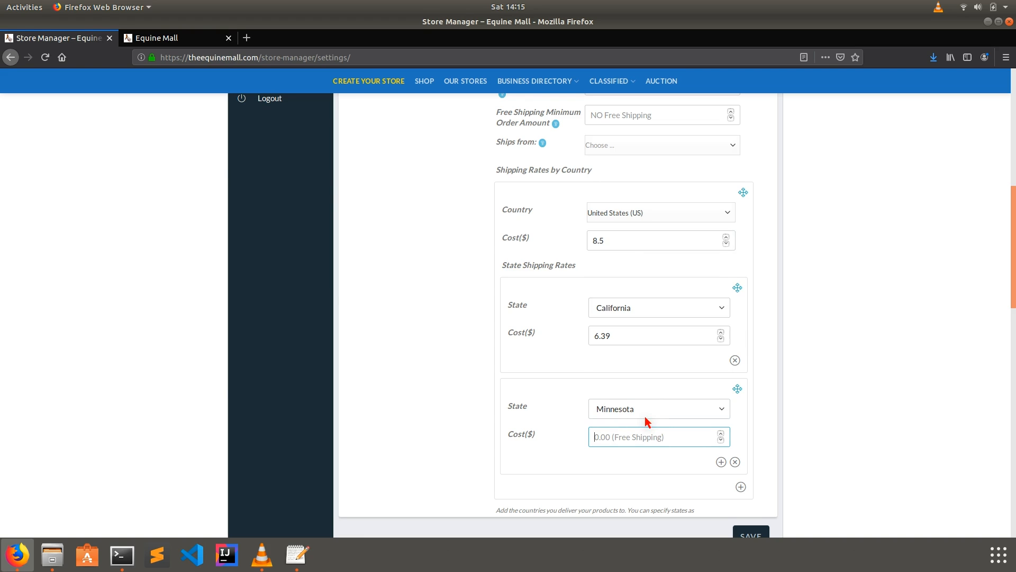
pyautogui.write('7.35')
# Step: Look over the country and state shipping rates, then save the shipping settings and highlight the confirmation message
pyautogui.scroll(-3, 787, 423)
pyautogui.scroll(4, 634, 342)
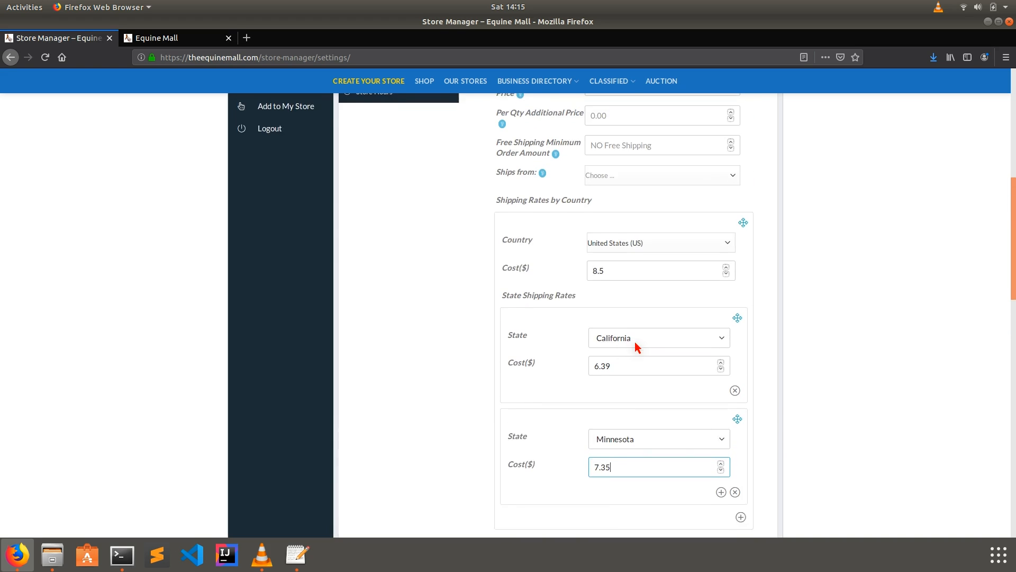
pyautogui.scroll(1, 634, 341)
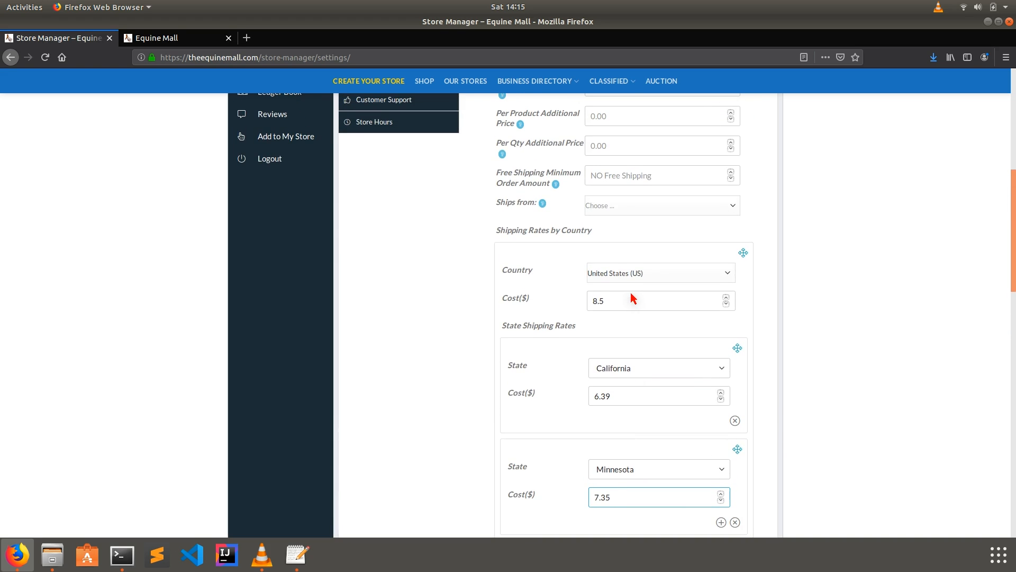
pyautogui.scroll(-4, 630, 299)
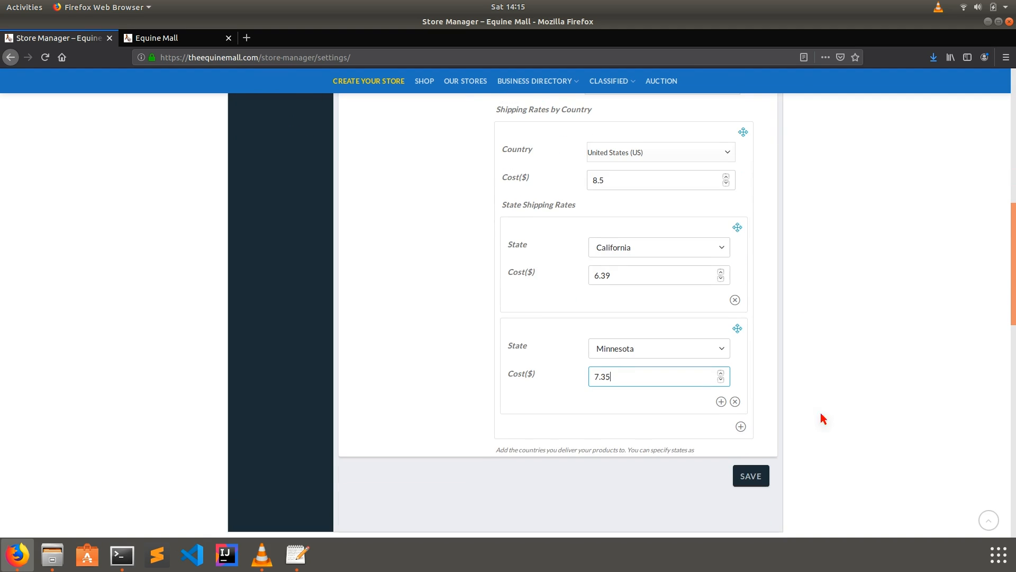
pyautogui.click(764, 468)
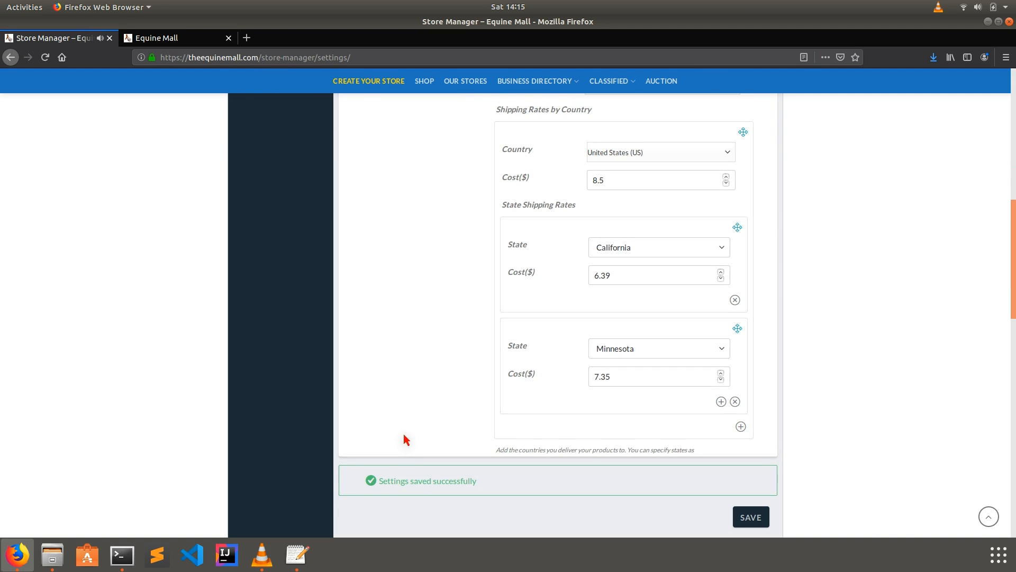
pyautogui.moveTo(494, 480); pyautogui.dragTo(370, 507)
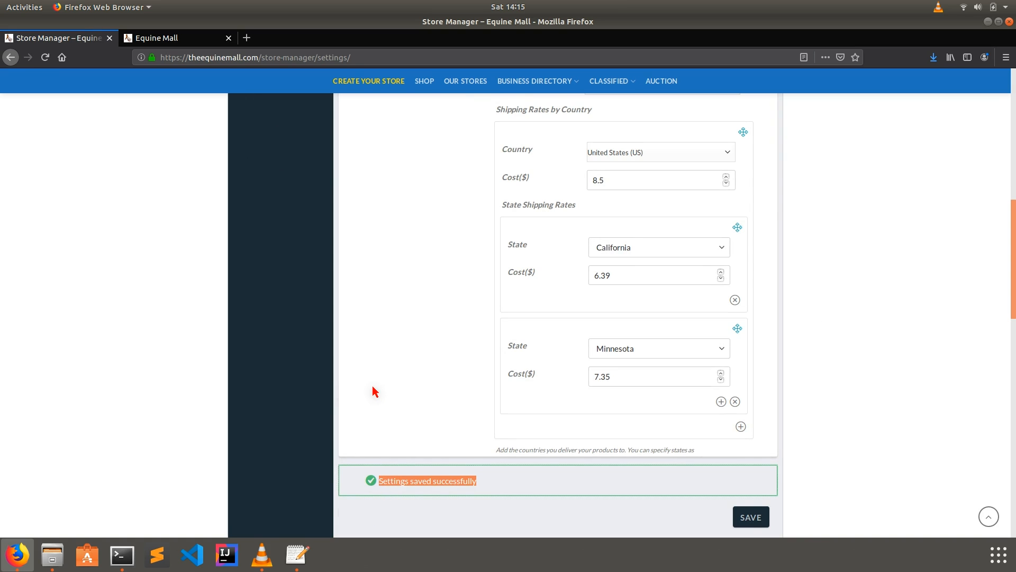
# Step: Start a new store product of type Simple Product and enable its Catalog option
pyautogui.scroll(10, 374, 391)
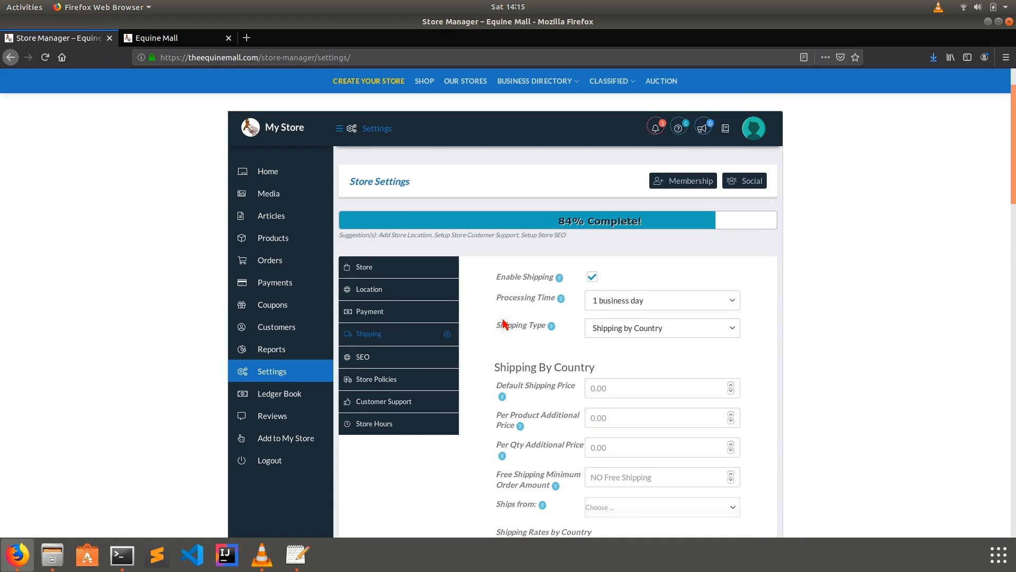
pyautogui.moveTo(271, 238)
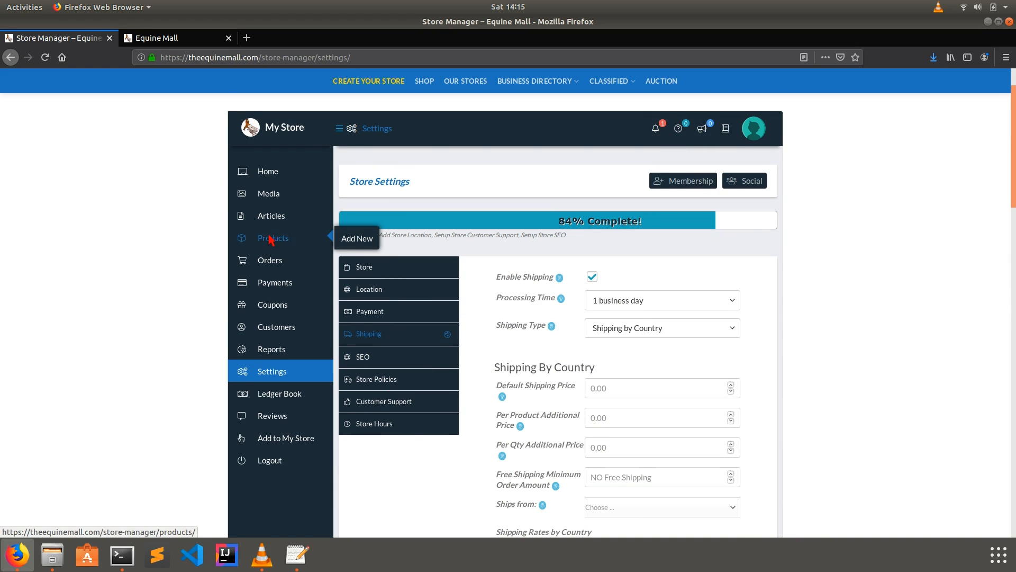
pyautogui.click(357, 239)
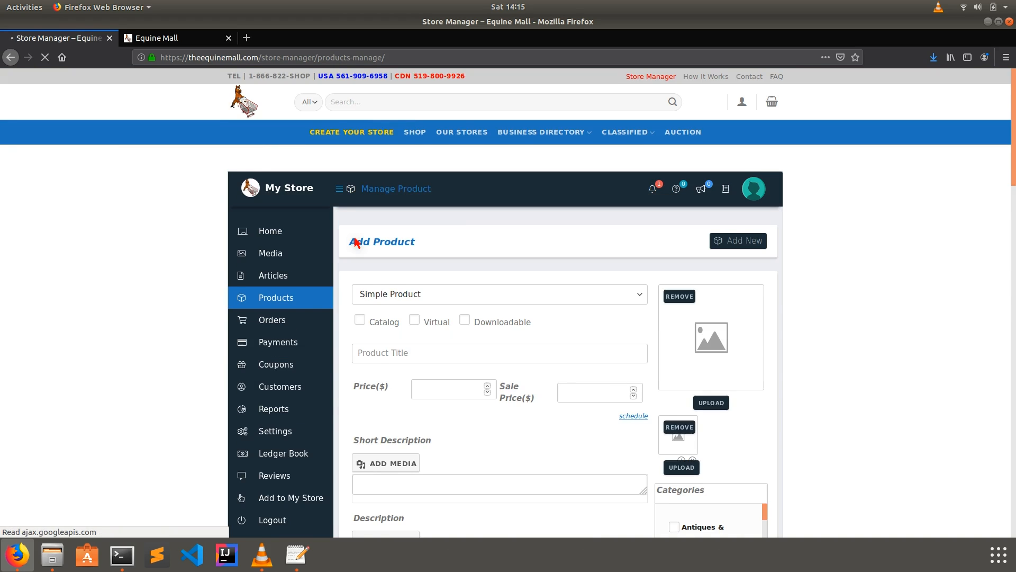
pyautogui.click(440, 297)
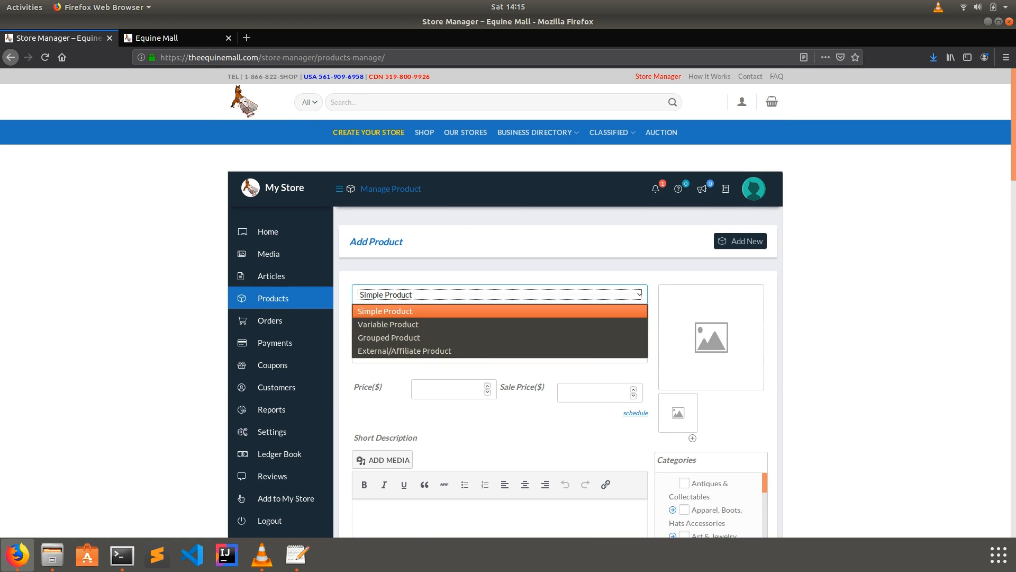
pyautogui.click(429, 309)
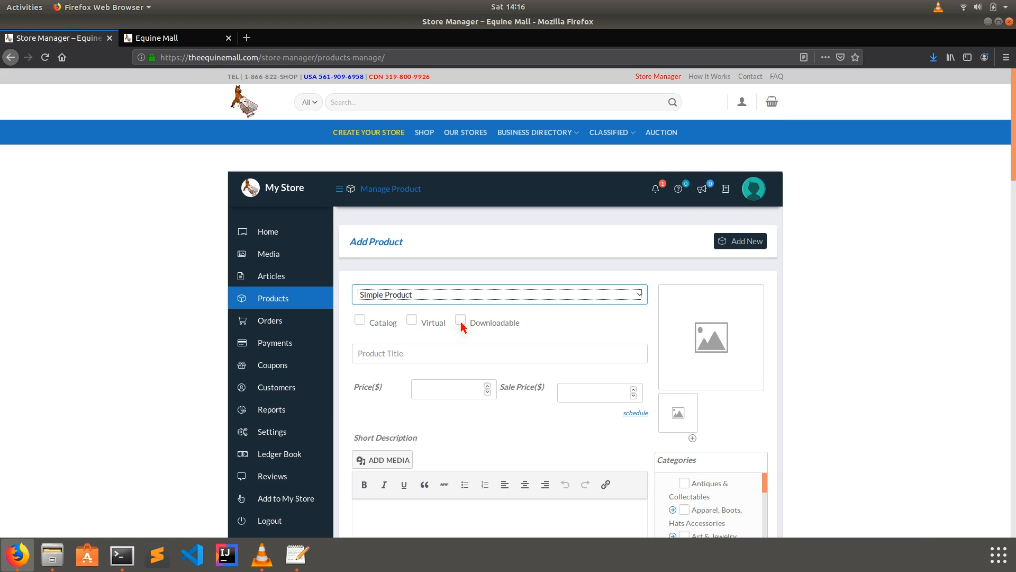
pyautogui.click(360, 321)
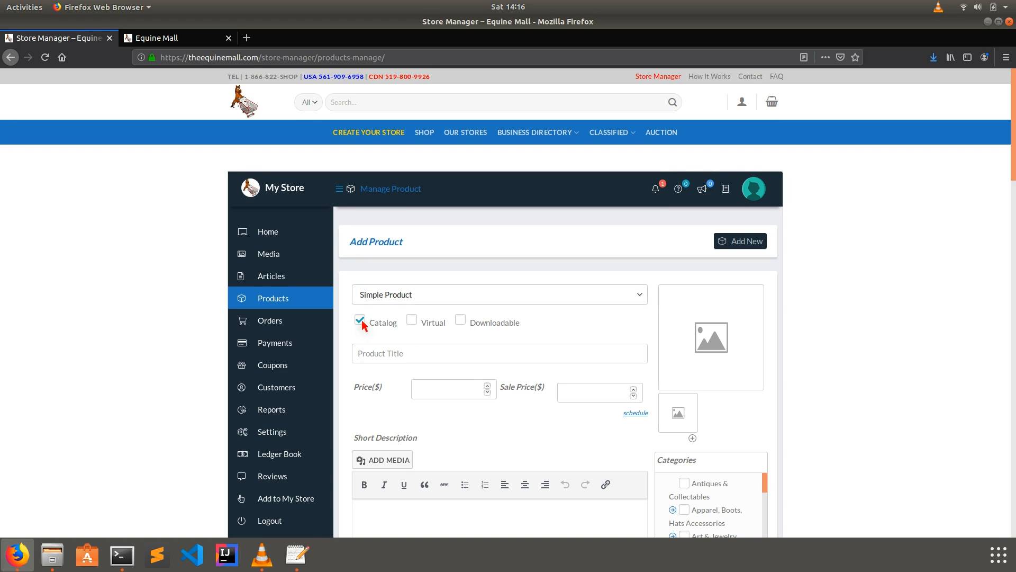
# Step: Copy "Horse Encyclopedia" from the description file in Text Editor and paste it as the product title in the Firefox product form
pyautogui.click(296, 553)
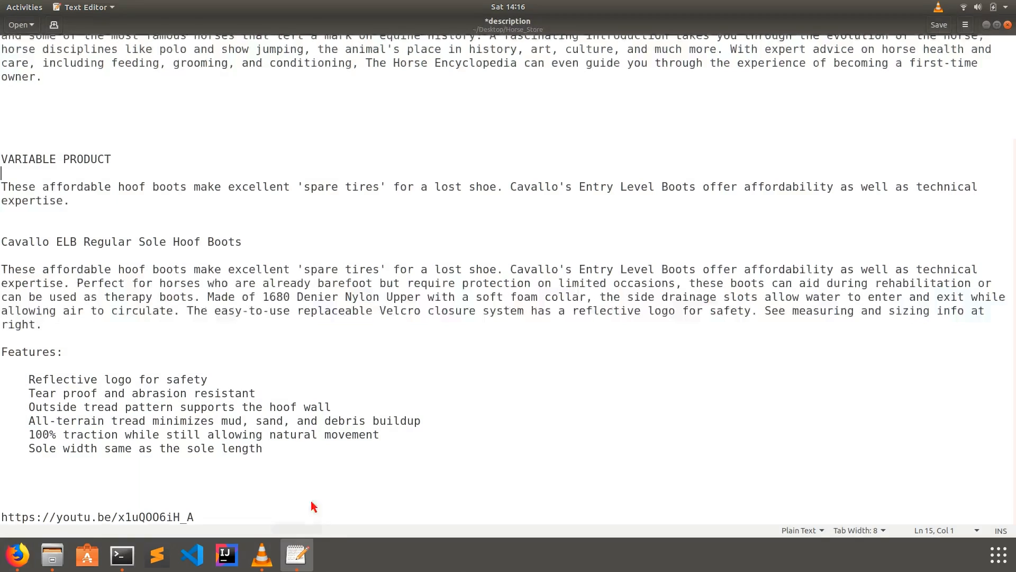
pyautogui.scroll(5, 170, 227)
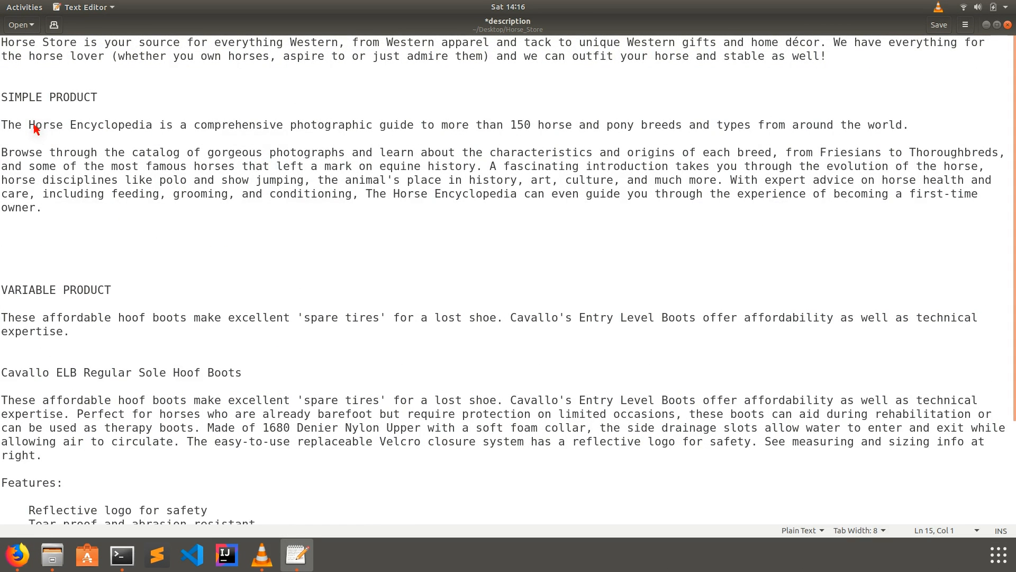
pyautogui.moveTo(30, 127); pyautogui.dragTo(152, 127)
pyautogui.rightClick(152, 127)
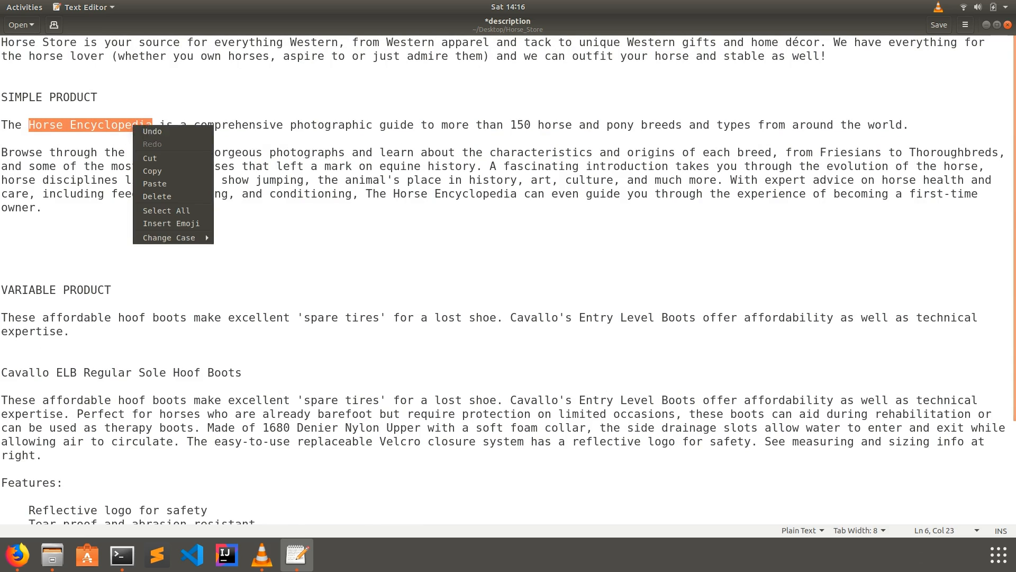
pyautogui.click(158, 171)
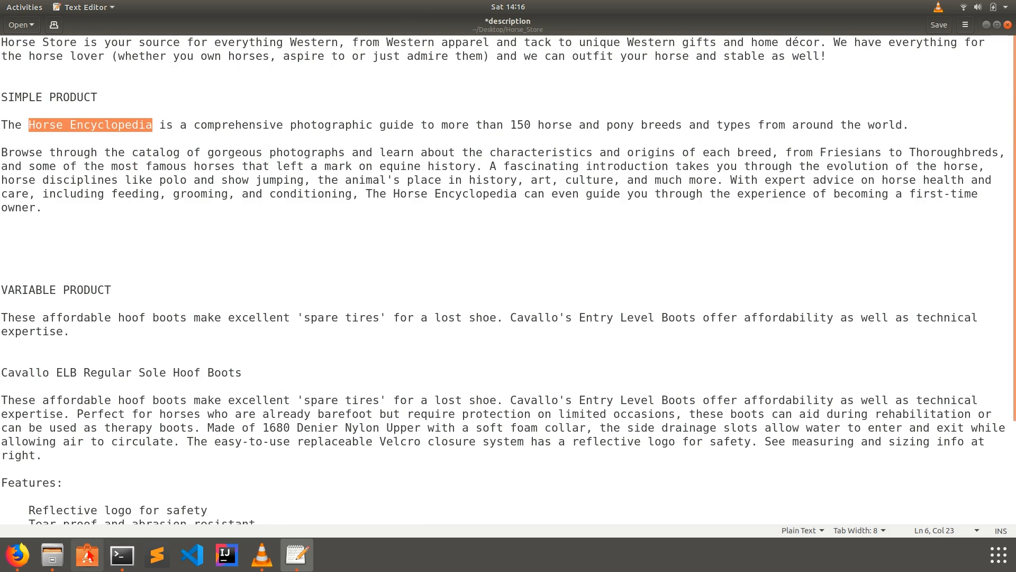
pyautogui.click(17, 555)
pyautogui.click(381, 360)
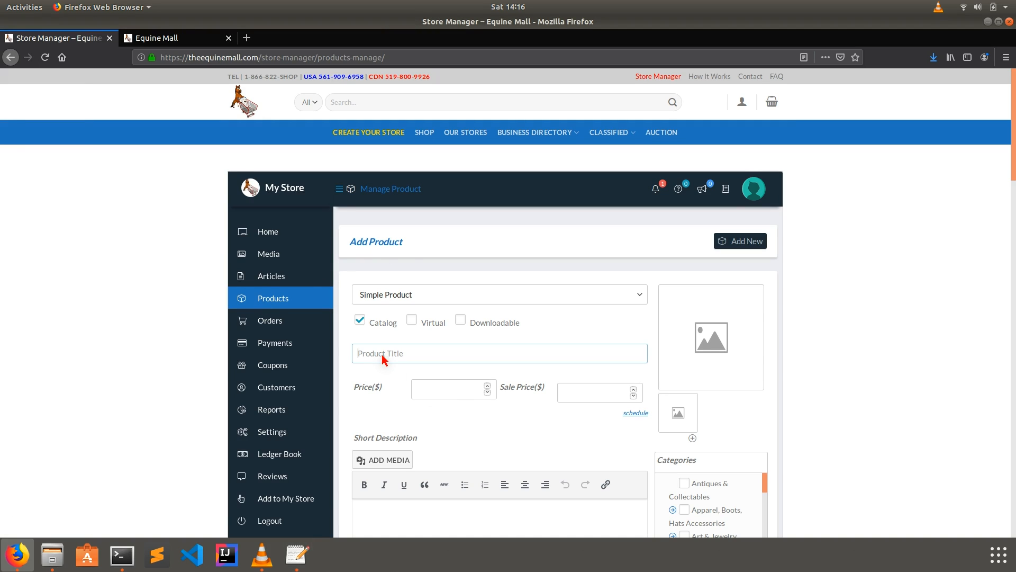
pyautogui.hotkey('ctrl', 'v')
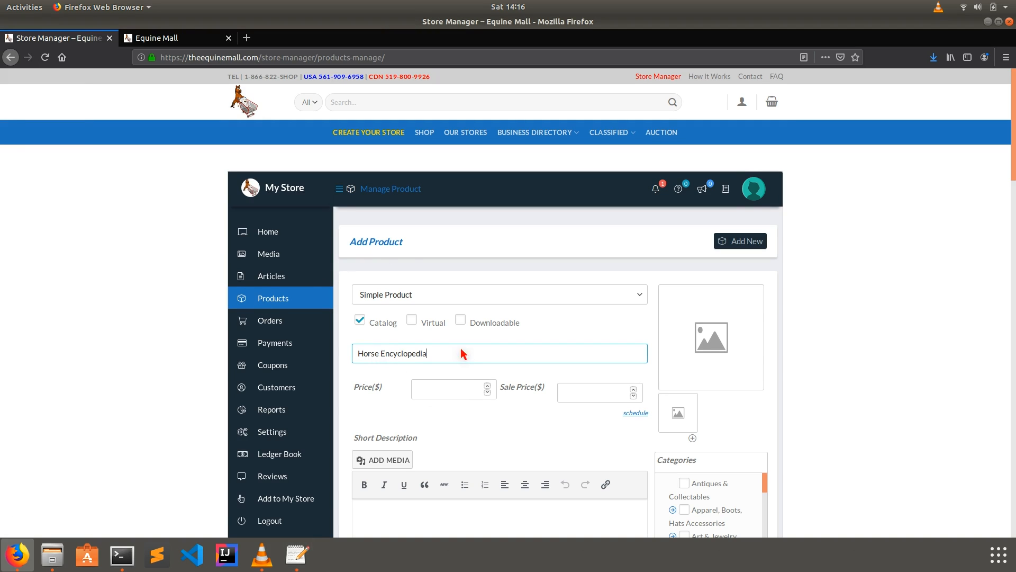
# Step: Set the product's price to 26.95 and its sale price to 21.00, showing the sale schedule date fields
pyautogui.click(449, 394)
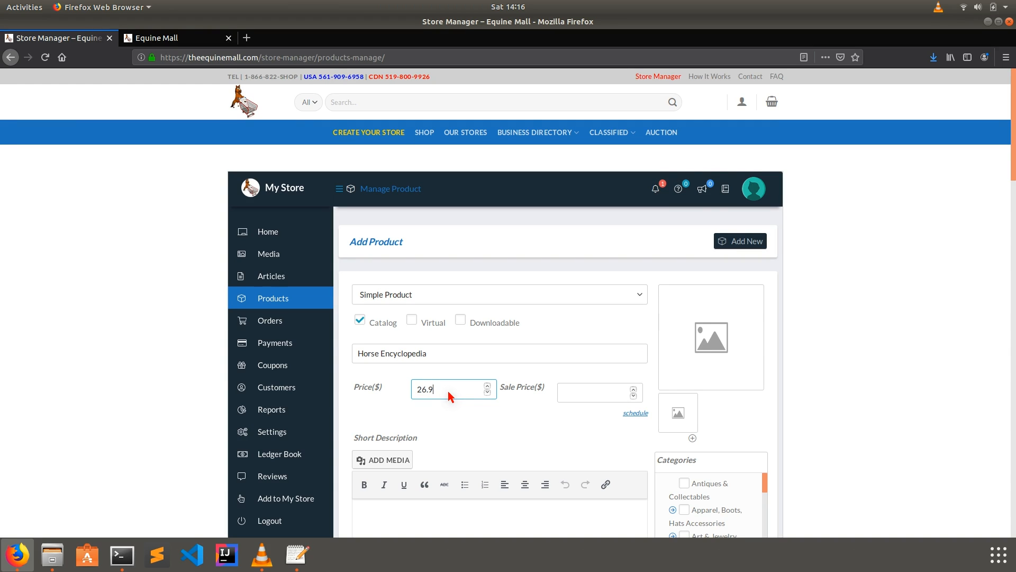
pyautogui.write('5')
pyautogui.click(587, 393)
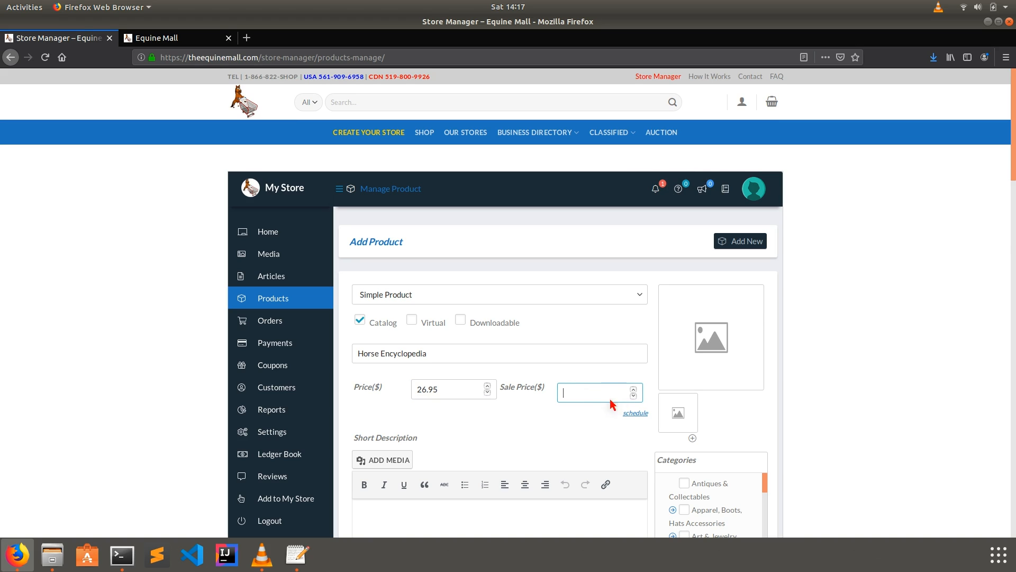
pyautogui.click(634, 414)
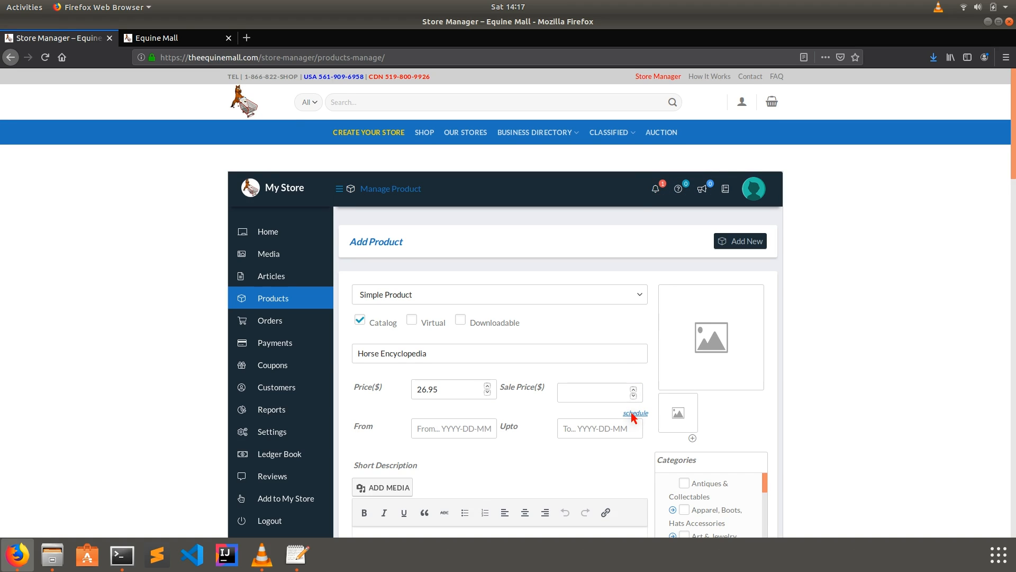
pyautogui.click(454, 432)
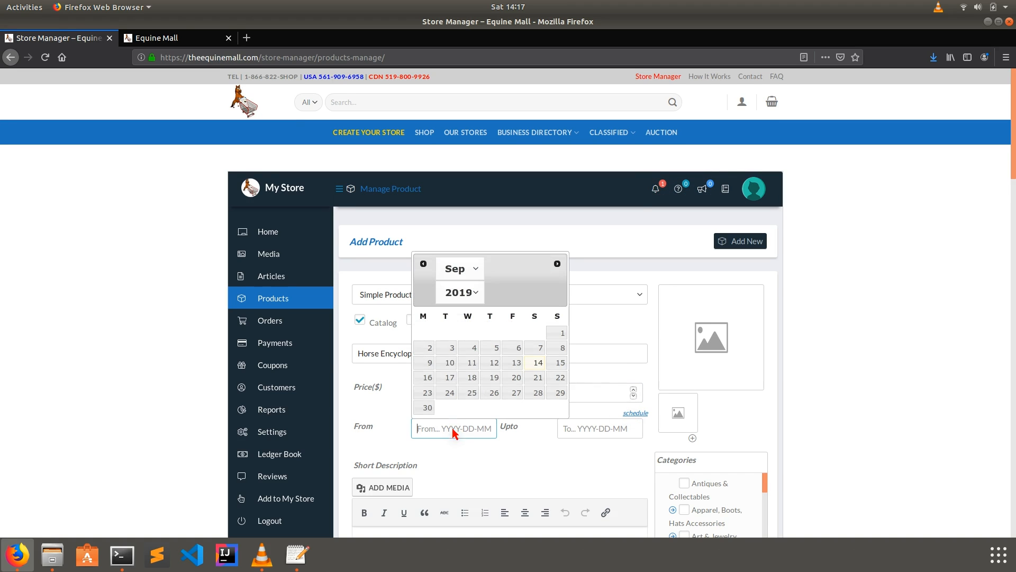
pyautogui.click(599, 395)
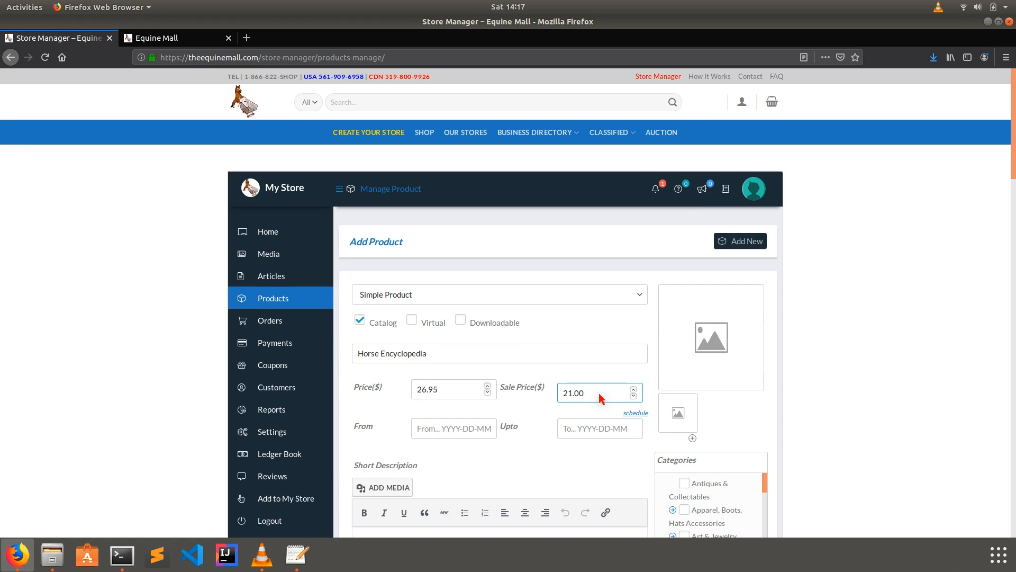
# Step: Schedule the product's sale price to run from 2019-09-15 up to 2019-09-18
pyautogui.click(461, 429)
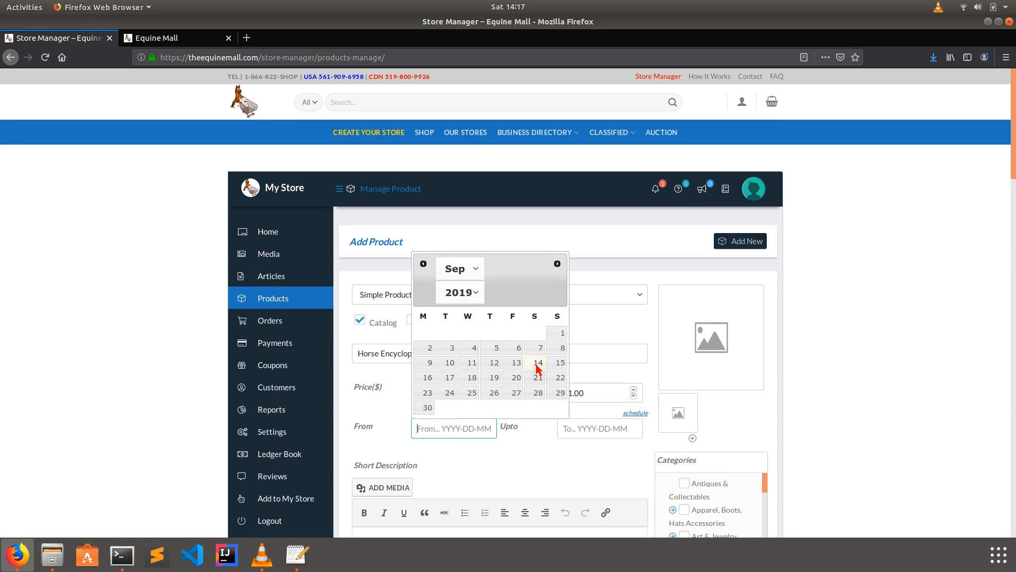
pyautogui.click(558, 363)
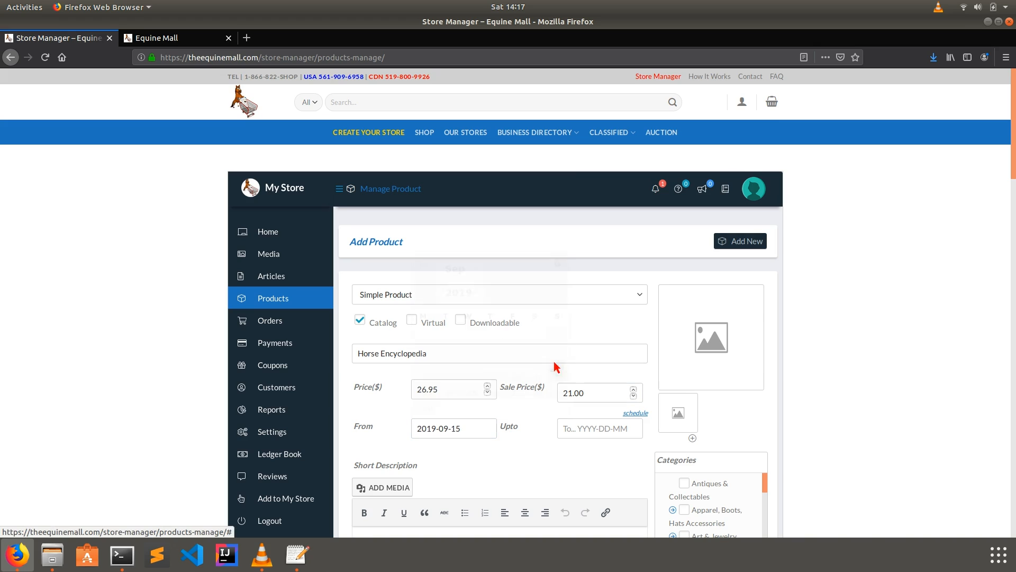
pyautogui.click(604, 430)
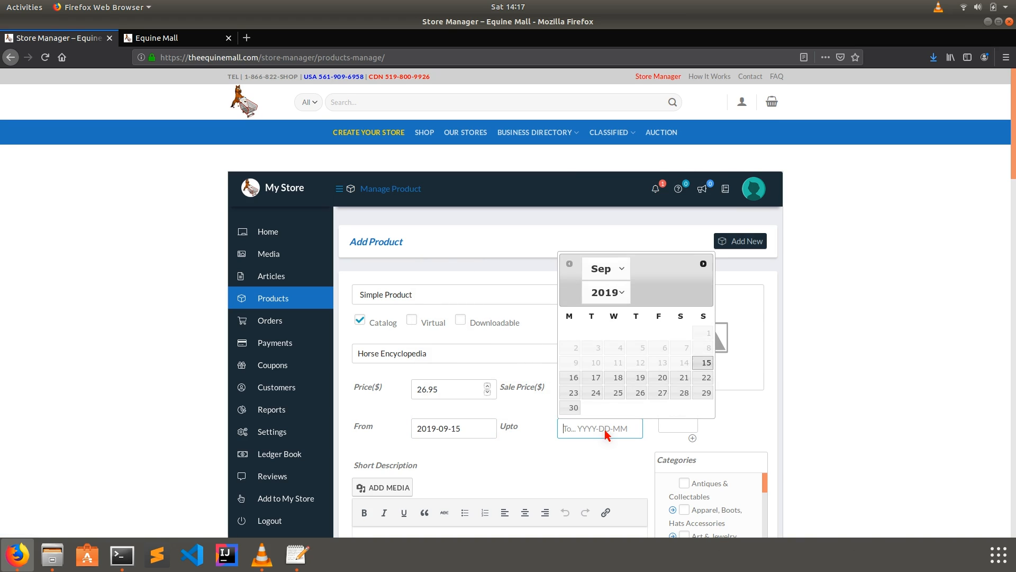
pyautogui.click(618, 378)
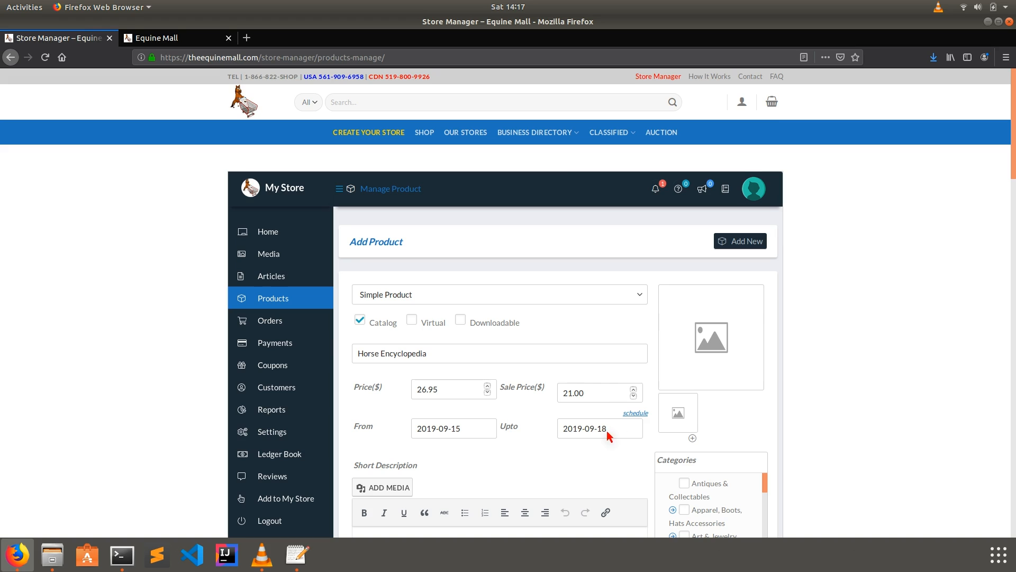
pyautogui.click(582, 428)
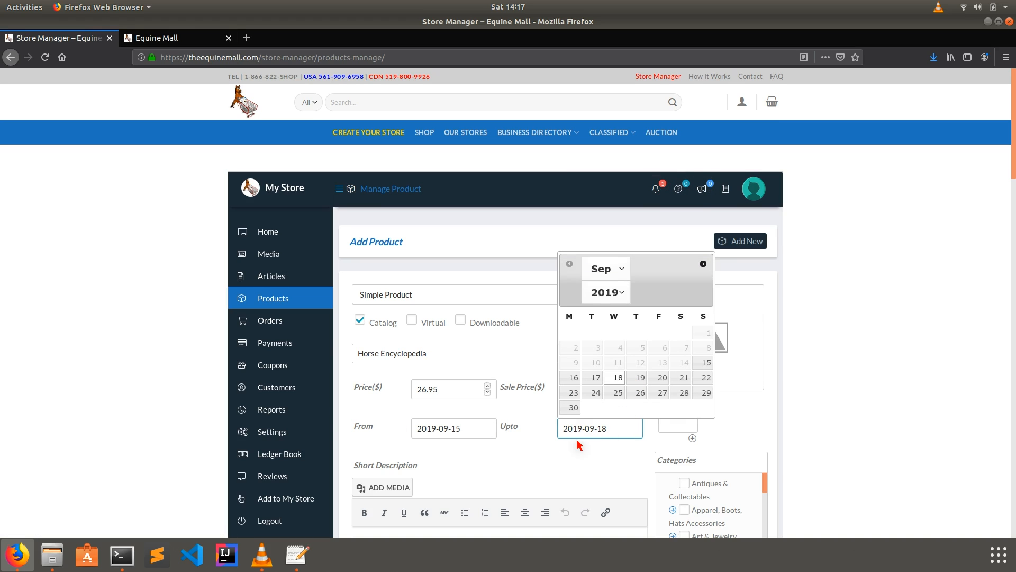
pyautogui.click(565, 449)
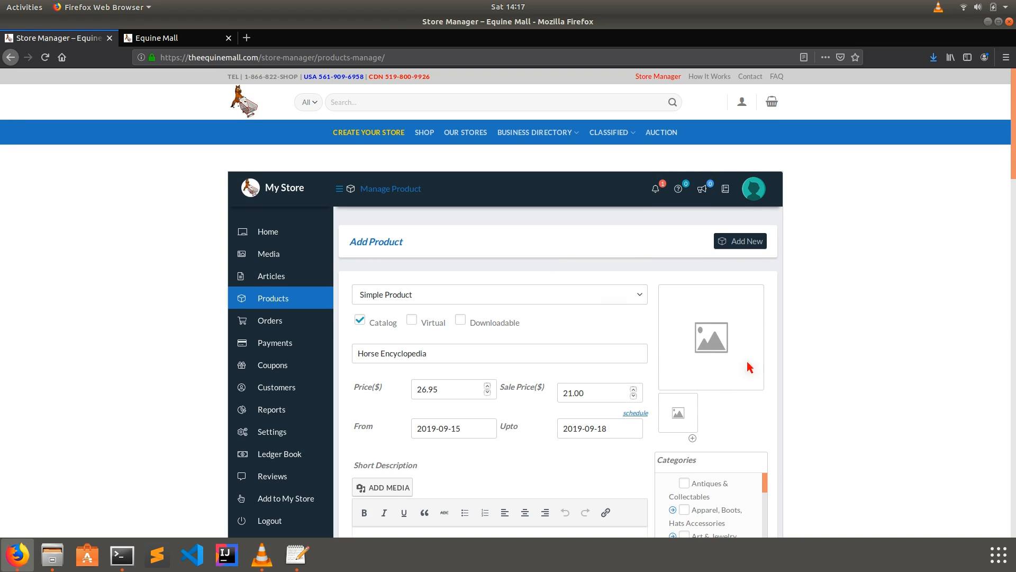
# Step: Copy the opening Horse Encyclopedia sentence under SIMPLE PRODUCT in Text Editor and paste it into the product's Short Description in Firefox
pyautogui.scroll(-5, 503, 422)
pyautogui.scroll(-1, 383, 446)
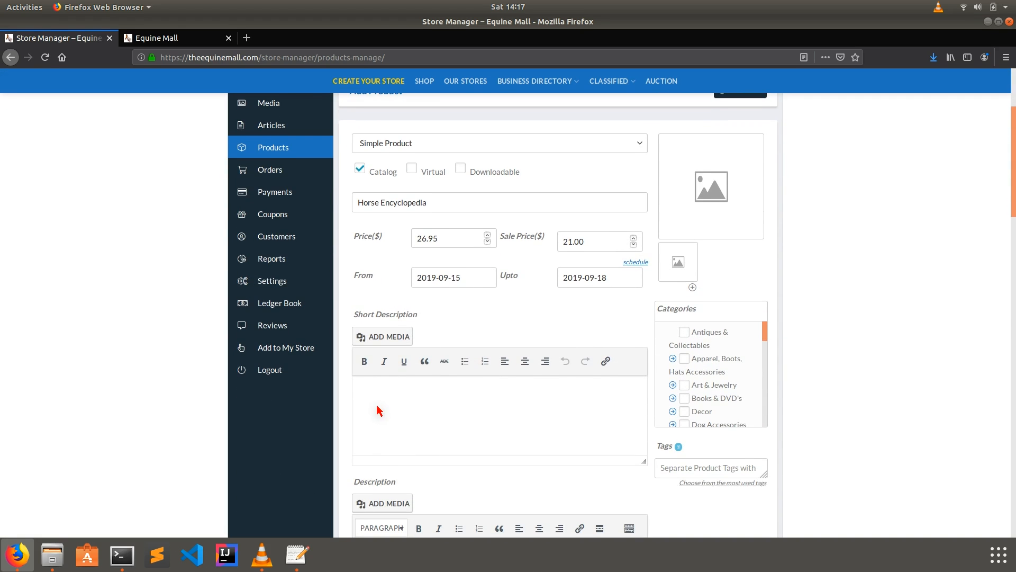
pyautogui.click(297, 555)
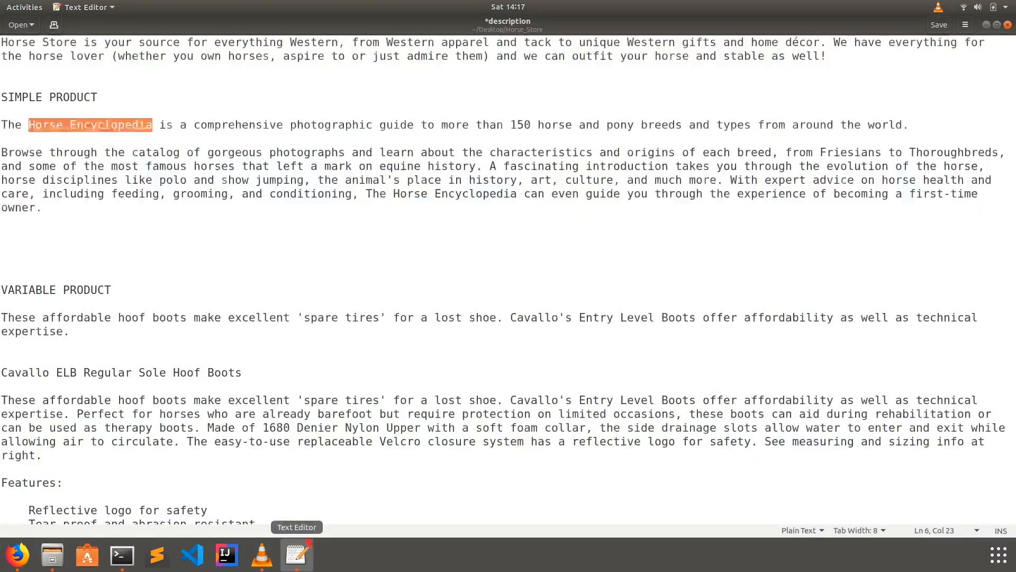
pyautogui.click(13, 126)
pyautogui.moveTo(5, 127); pyautogui.dragTo(911, 127)
pyautogui.rightClick(887, 122)
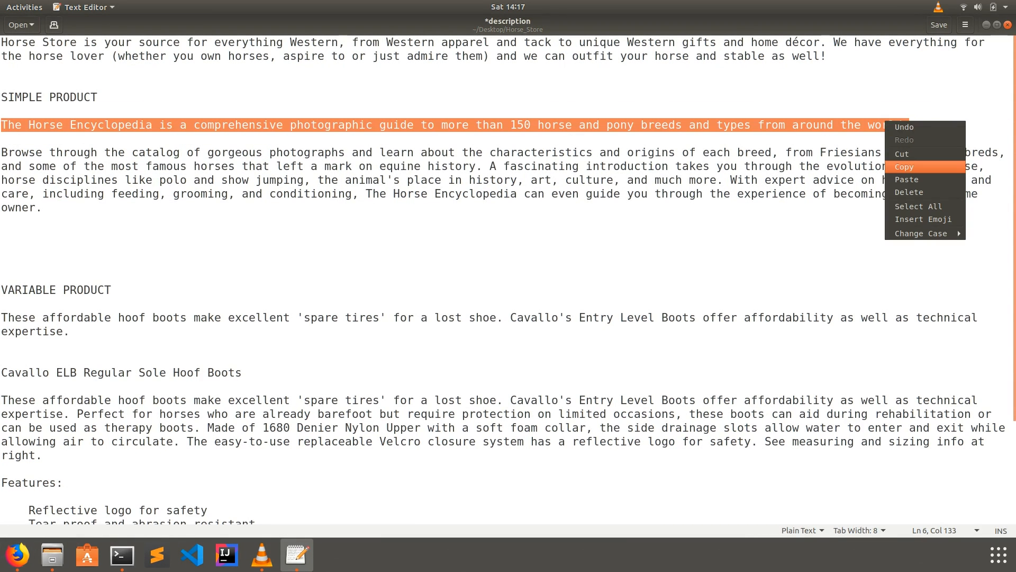
pyautogui.click(904, 167)
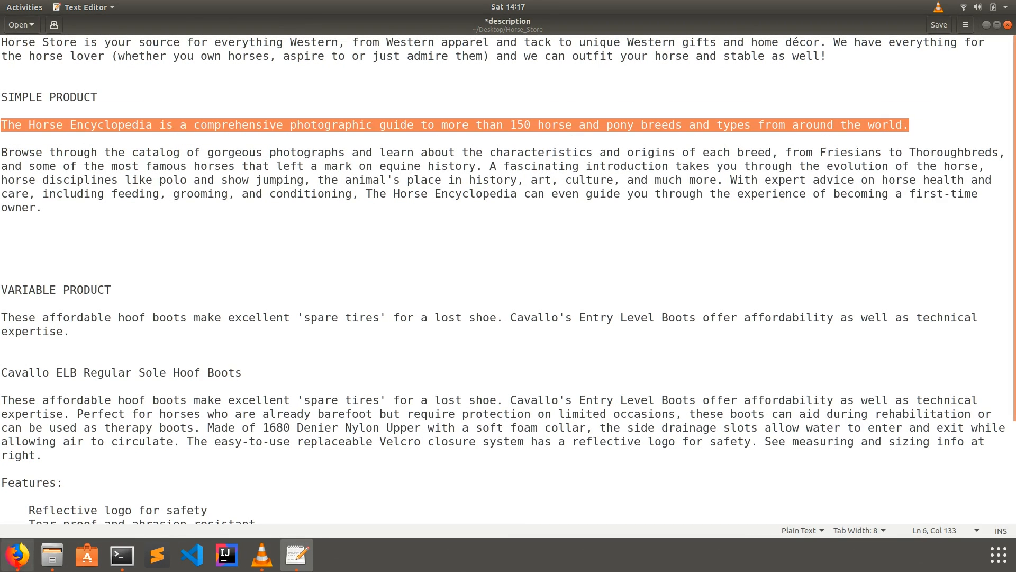
pyautogui.click(17, 555)
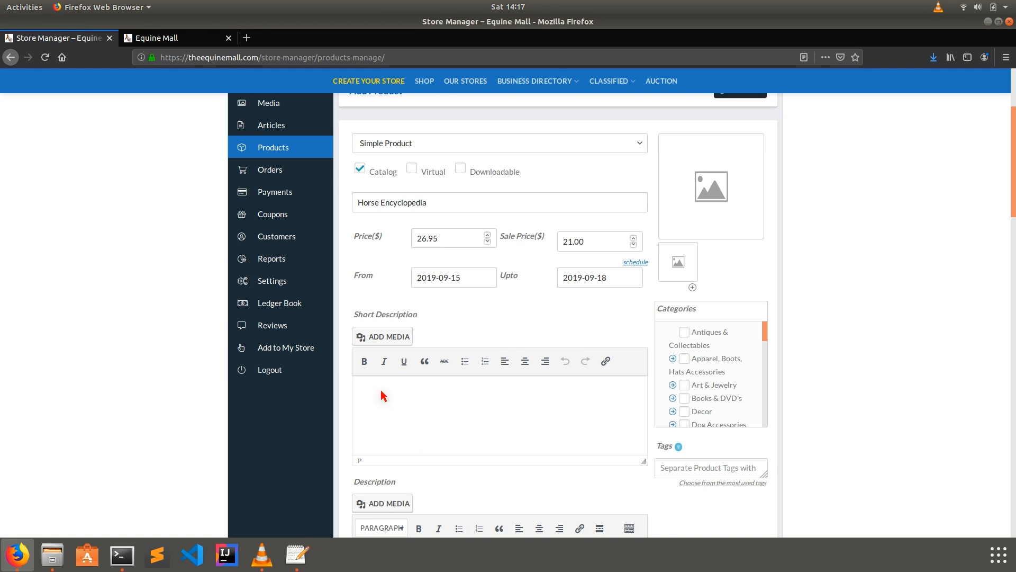
pyautogui.hotkey('ctrl', 'v')
# Step: Copy both SIMPLE PRODUCT paragraphs from the description file in Text Editor and paste them into the product's Description in Firefox
pyautogui.scroll(-3, 384, 432)
pyautogui.click(384, 436)
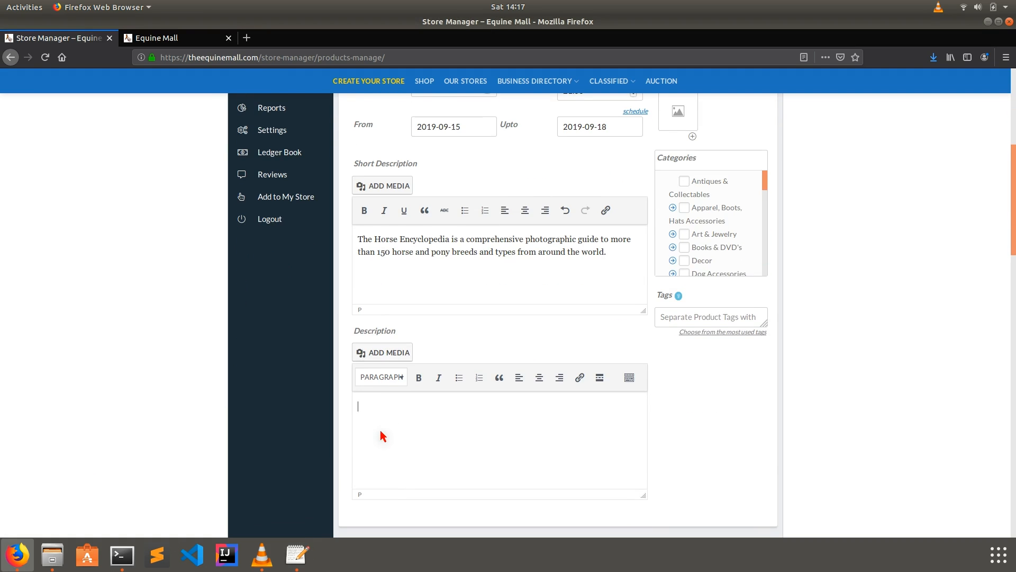
pyautogui.click(297, 555)
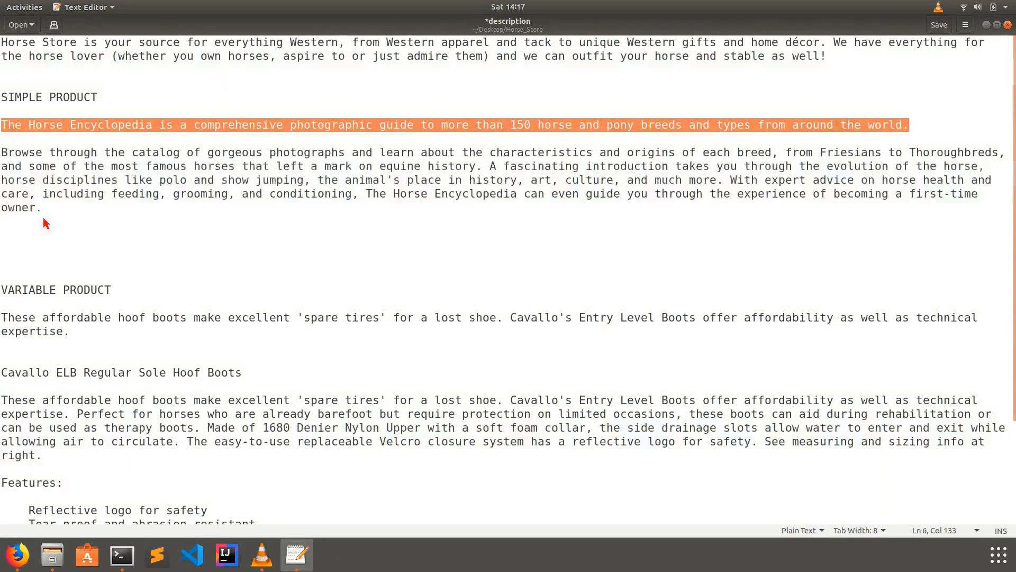
pyautogui.moveTo(45, 222); pyautogui.dragTo(5, 127)
pyautogui.rightClick(8, 132)
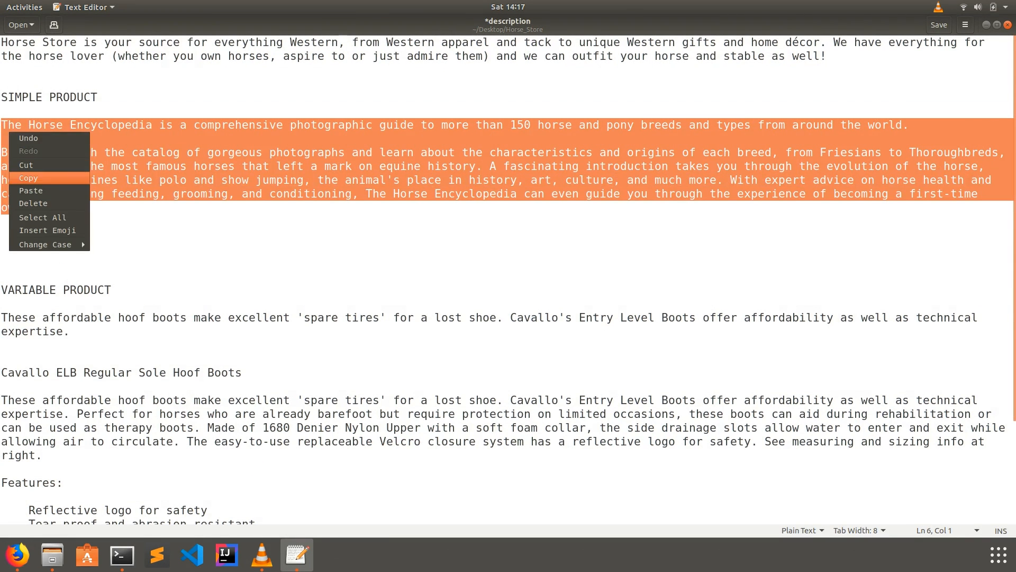
pyautogui.click(28, 177)
pyautogui.hotkey('alt', 'Tab')
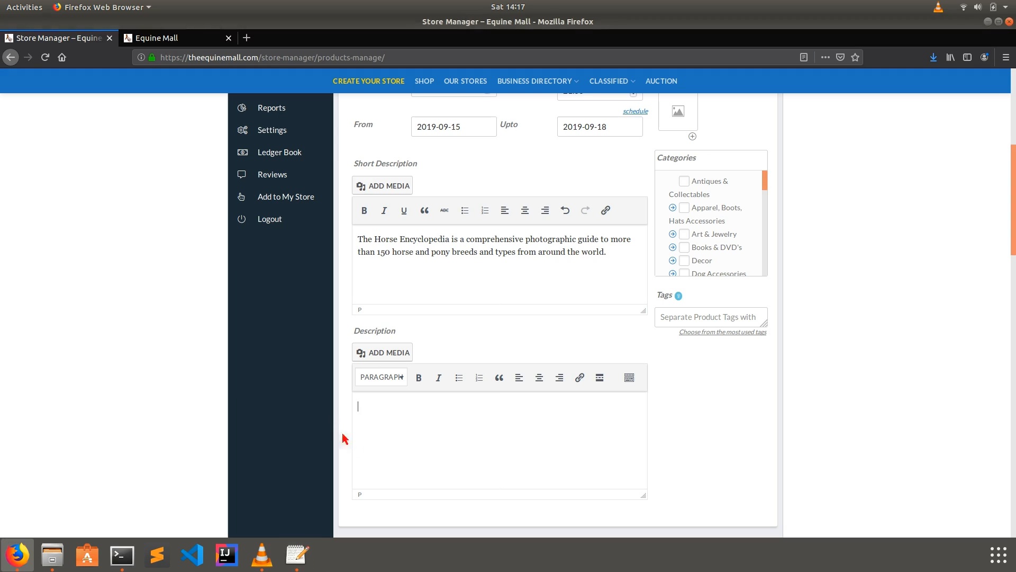
pyautogui.hotkey('ctrl', 'v')
pyautogui.scroll(3, 424, 431)
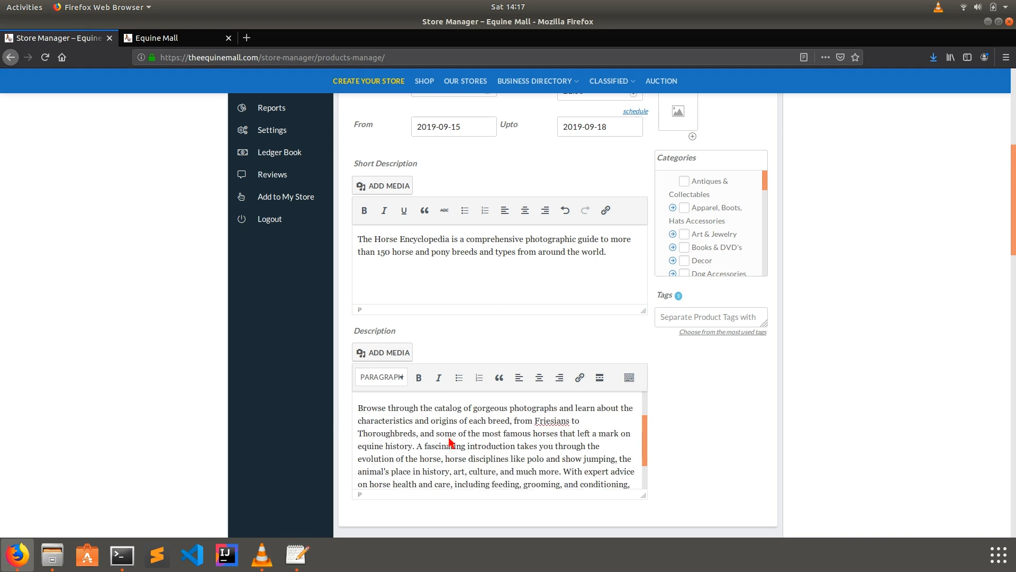
pyautogui.scroll(-6, 585, 408)
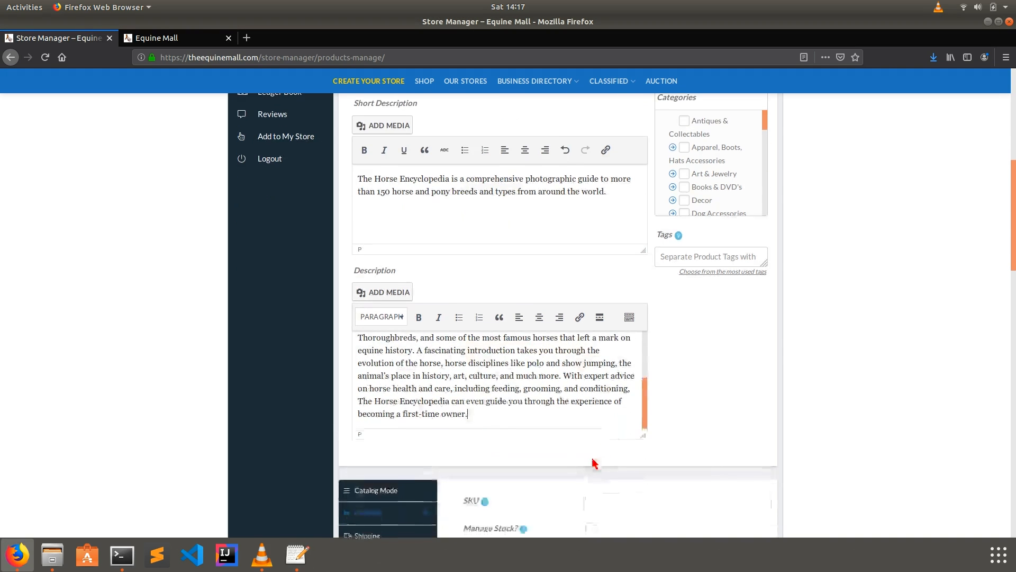
# Step: Upload horsebook.jpg from the Horse_Store folder, give it the alt text "horse book" and set it as the main product image
pyautogui.scroll(8, 609, 450)
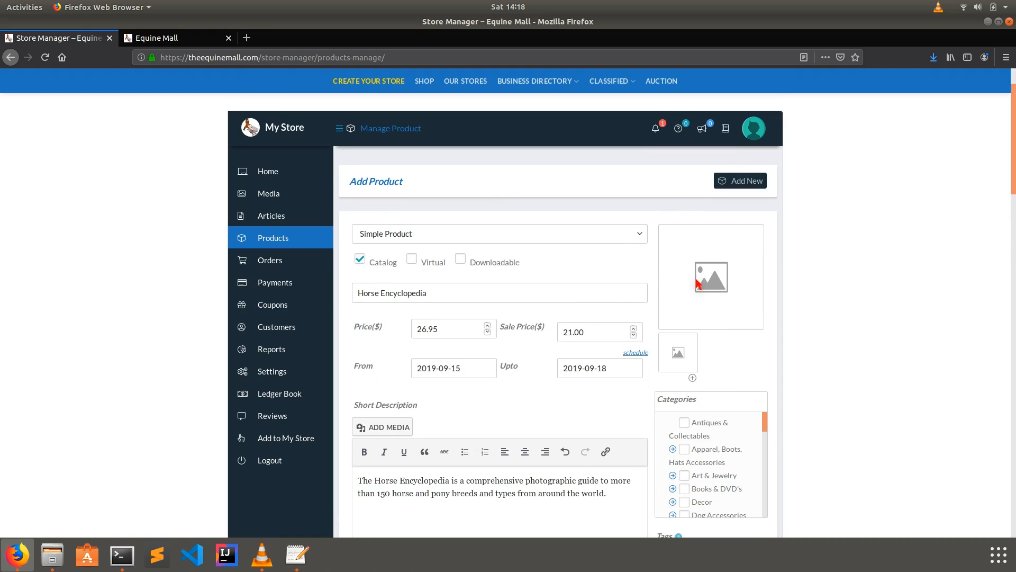
pyautogui.click(698, 284)
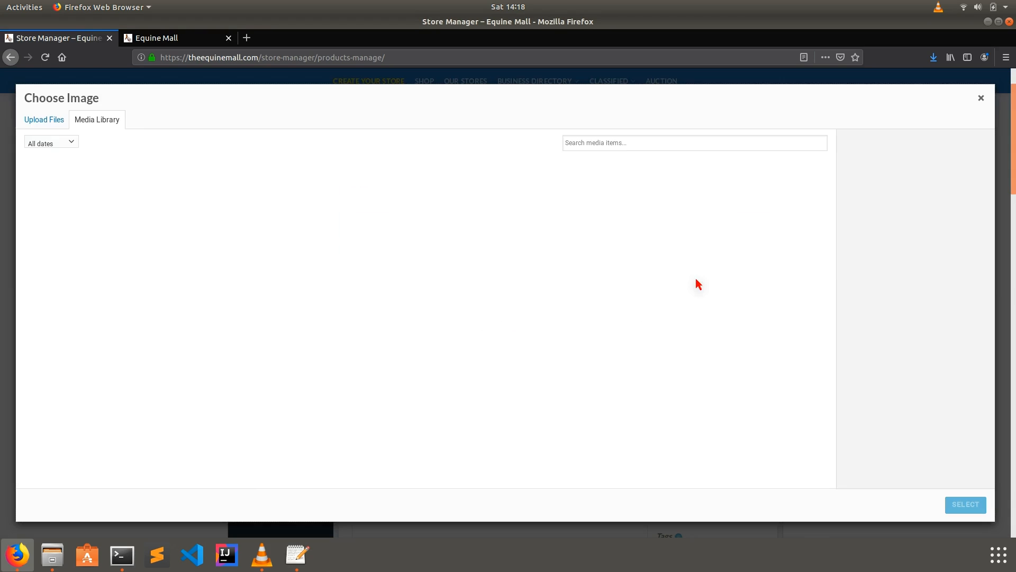
pyautogui.click(39, 121)
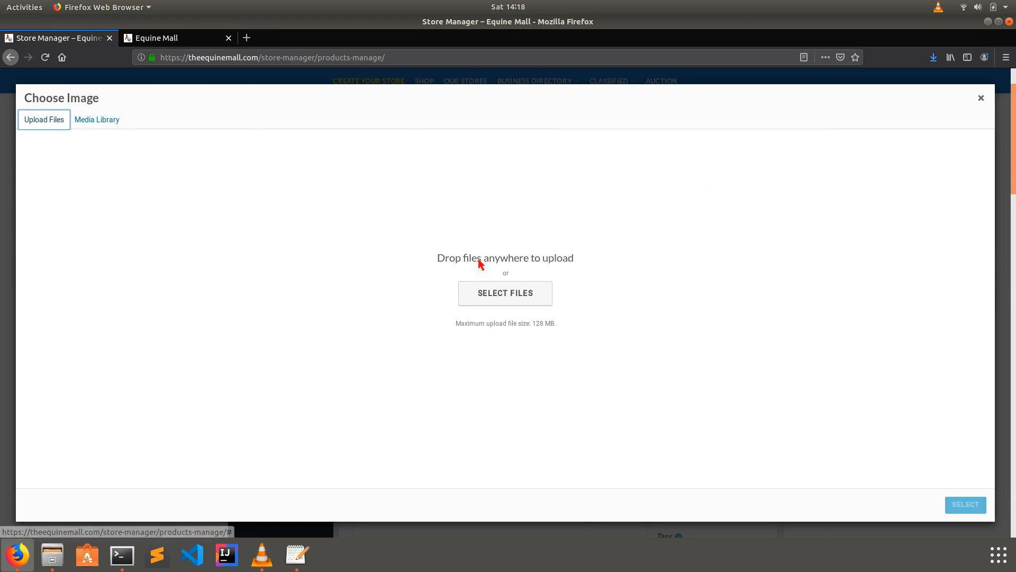
pyautogui.click(498, 296)
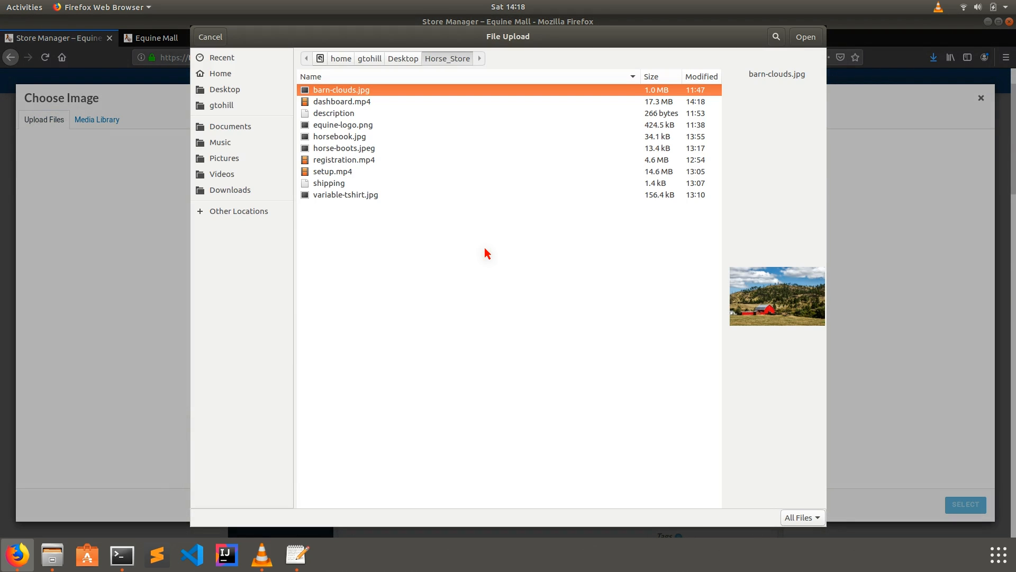
pyautogui.click(344, 102)
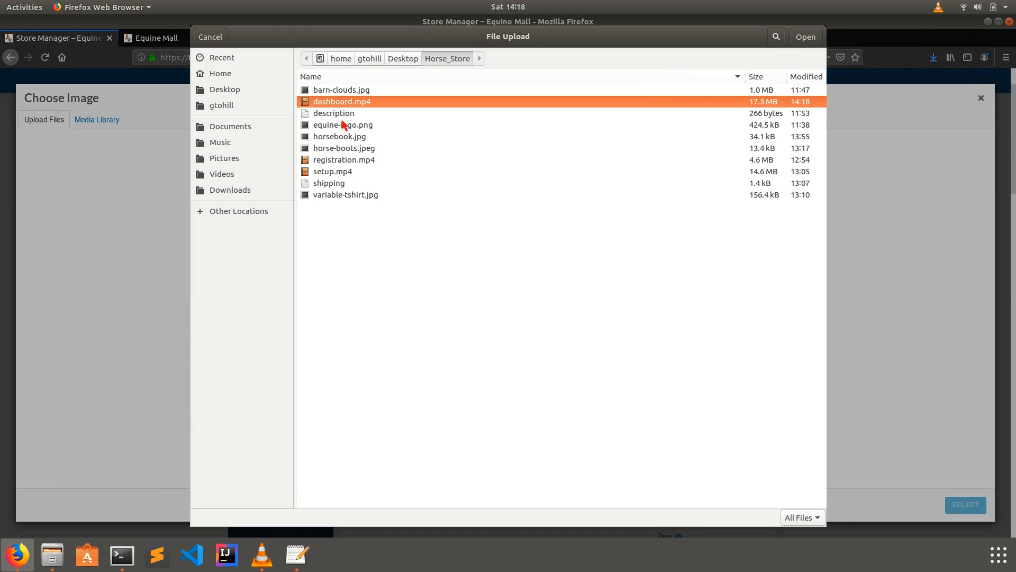
pyautogui.click(341, 122)
pyautogui.click(342, 113)
pyautogui.click(341, 139)
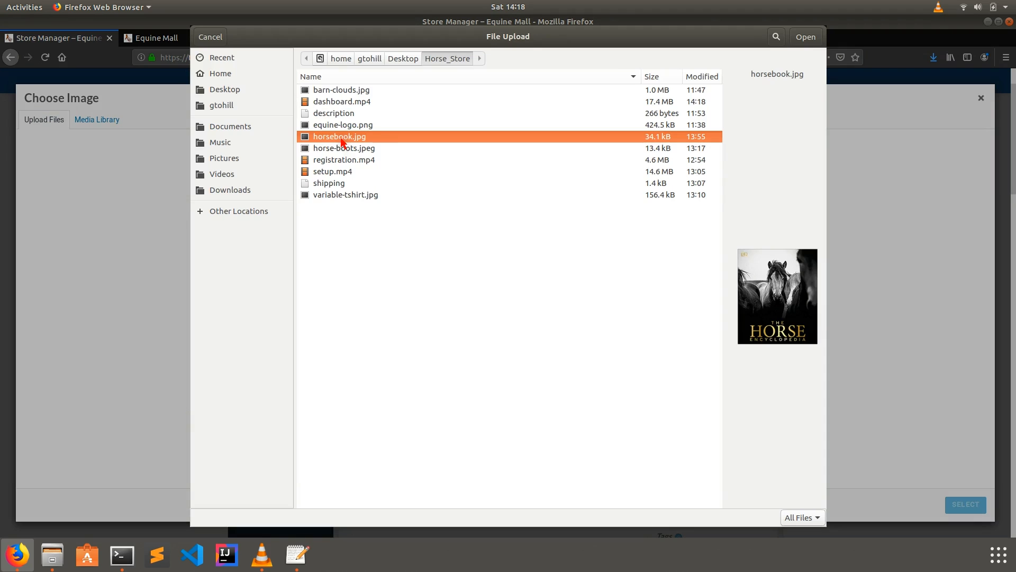
pyautogui.click(805, 37)
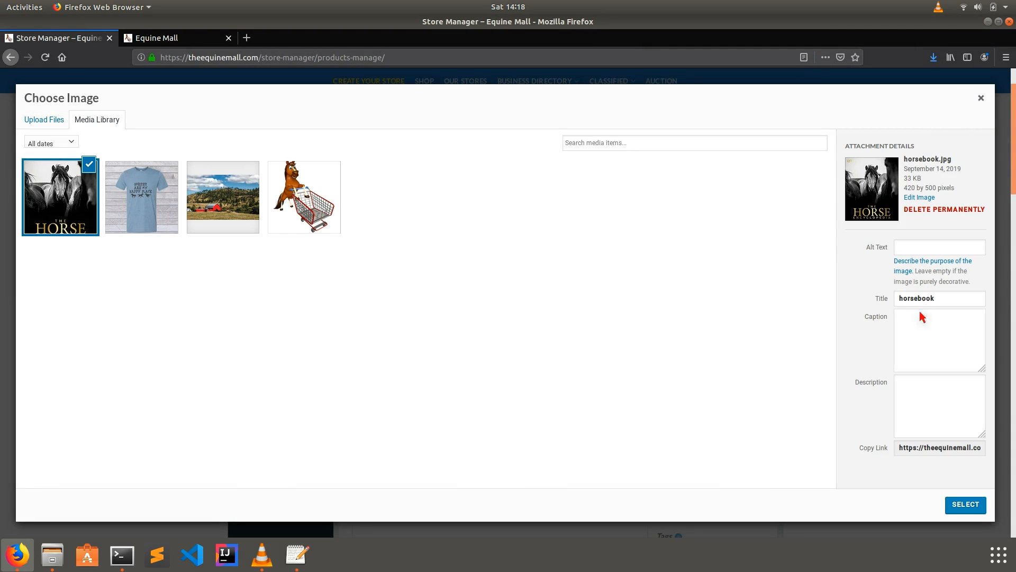
pyautogui.click(907, 250)
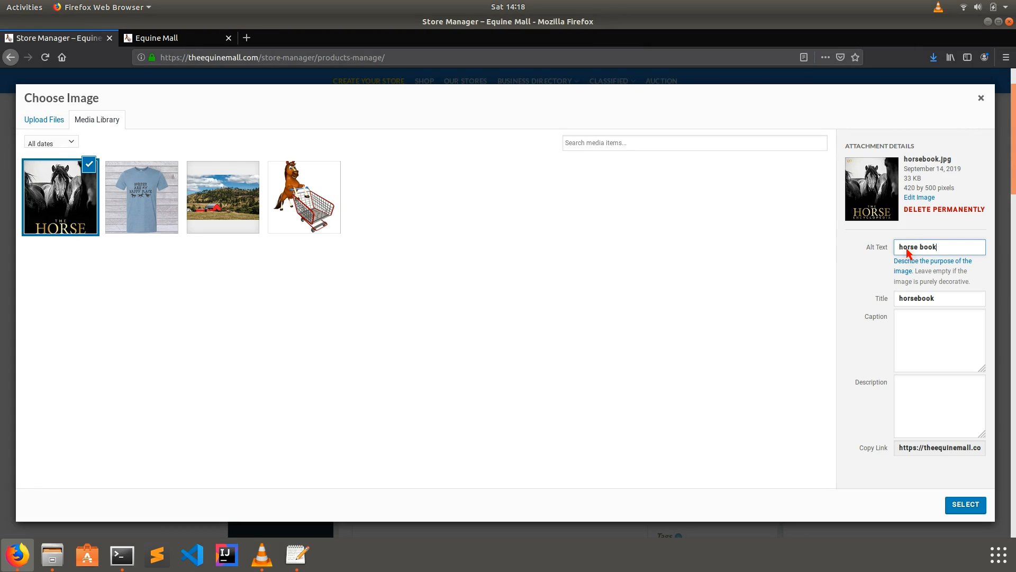
pyautogui.click(965, 505)
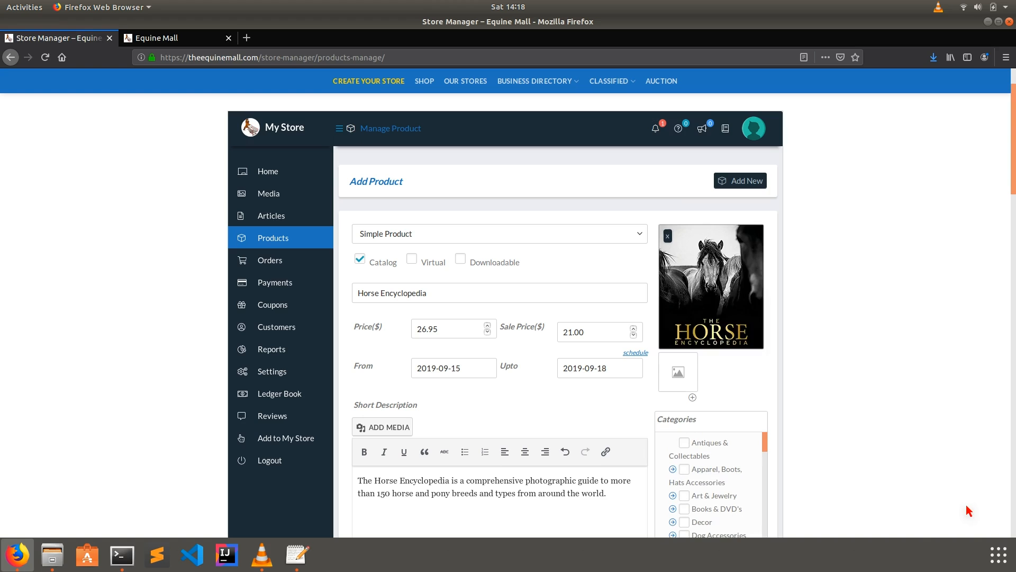
# Step: Add horsebook.jpg to the product gallery, and barn-clouds.jpg in a second gallery slot, from the media library
pyautogui.click(688, 377)
pyautogui.click(77, 222)
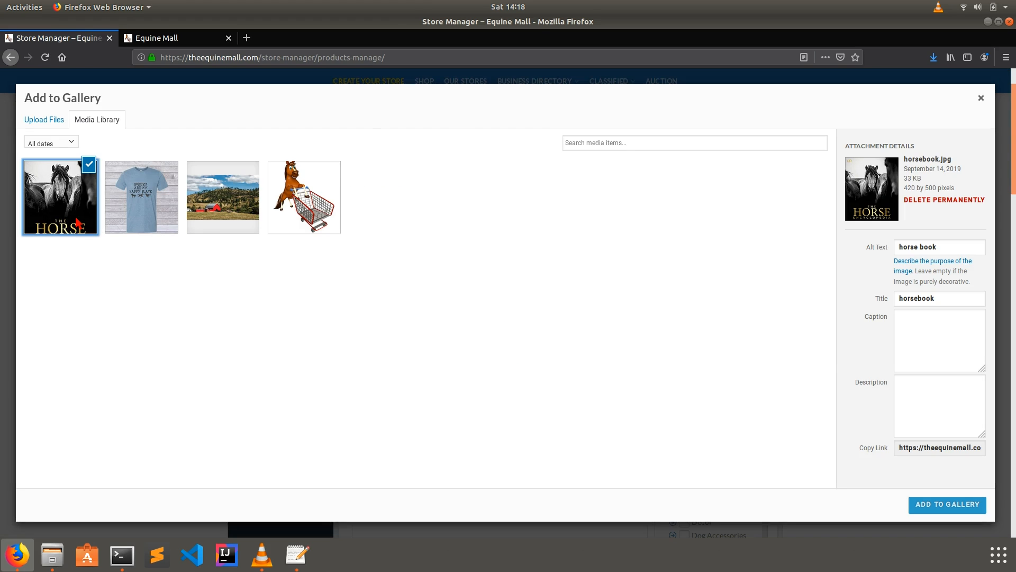
pyautogui.click(926, 506)
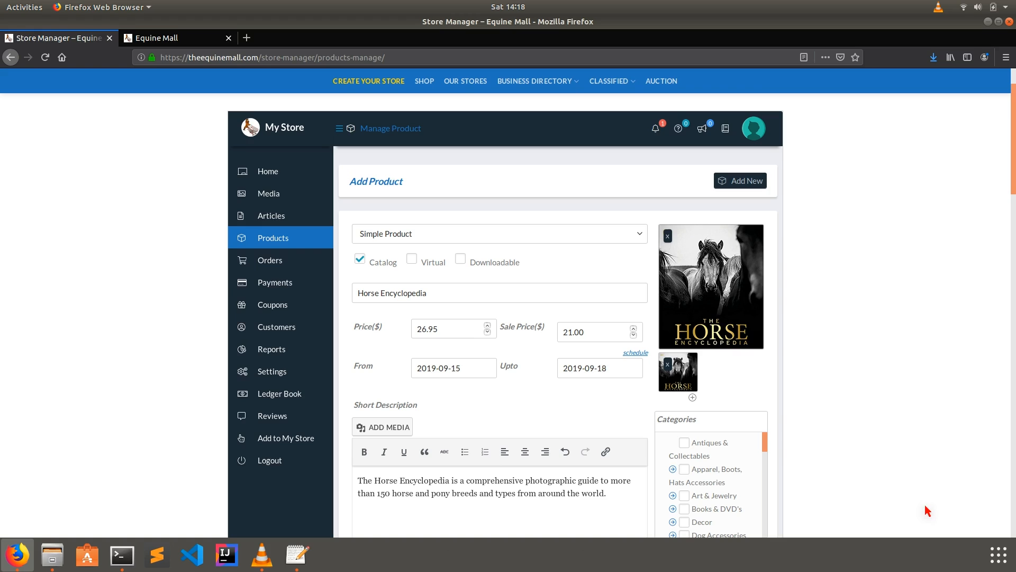
pyautogui.click(693, 397)
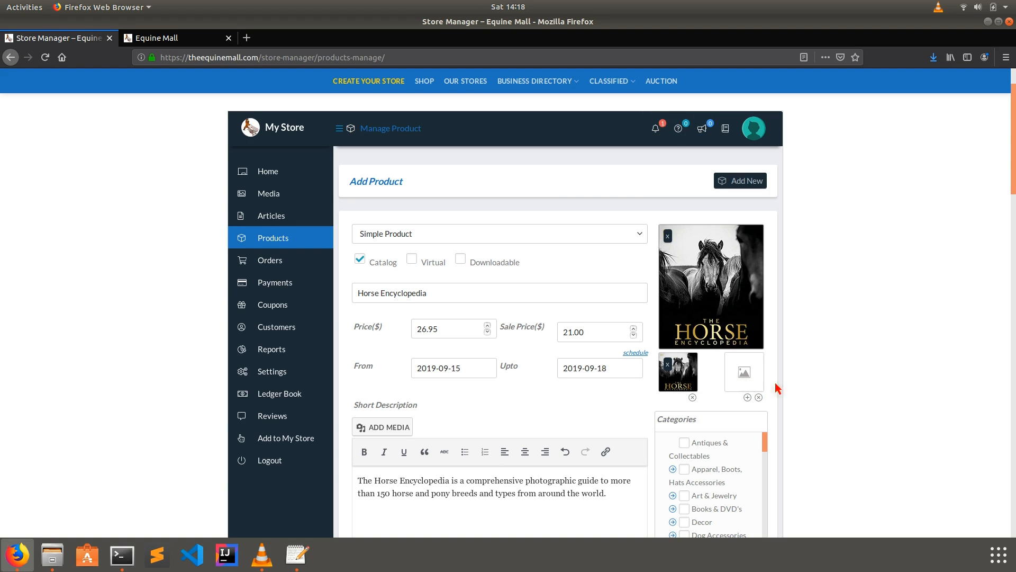
pyautogui.click(744, 377)
pyautogui.click(223, 197)
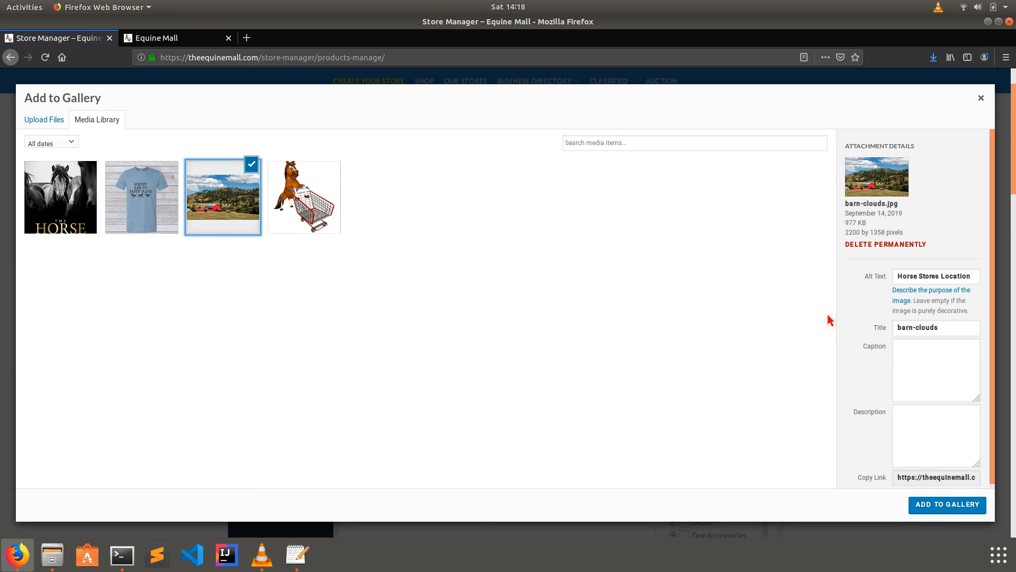
pyautogui.click(948, 504)
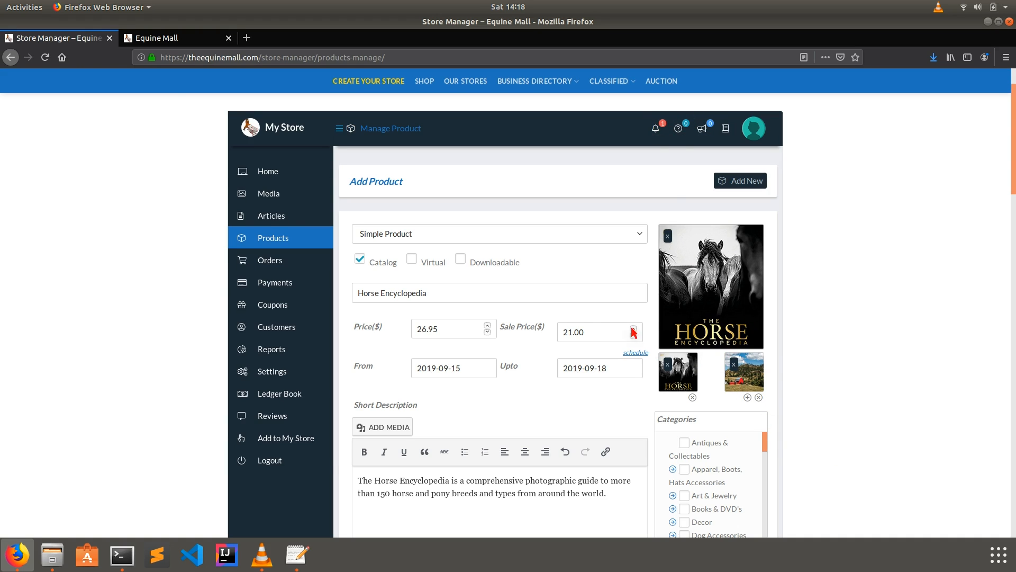
pyautogui.click(177, 38)
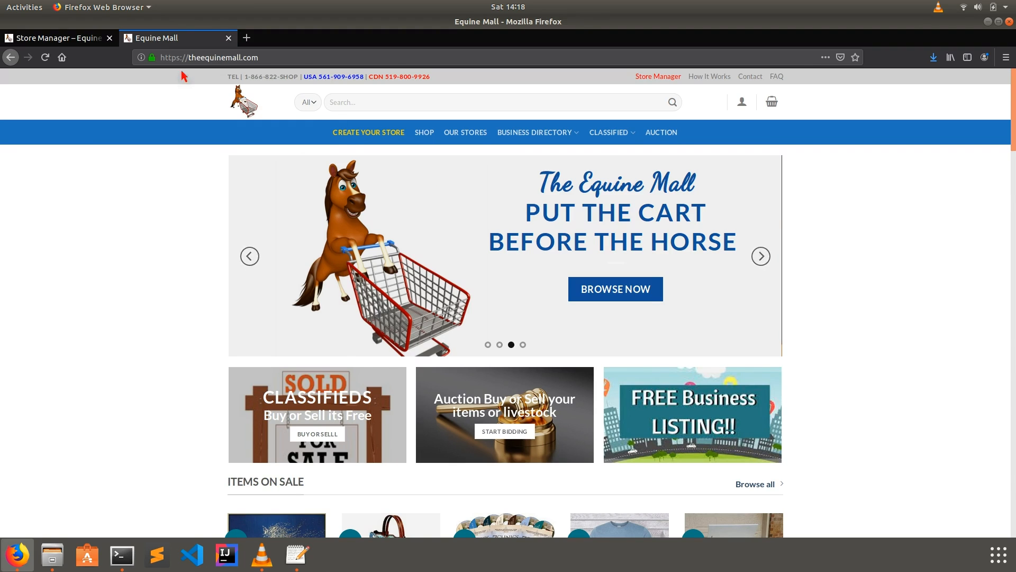
pyautogui.click(45, 38)
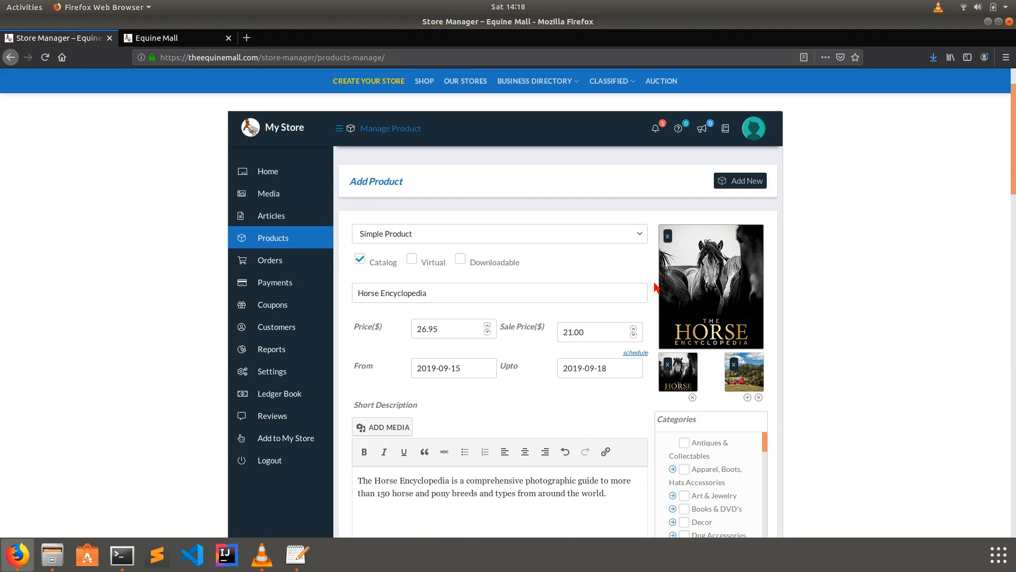
# Step: Assign the Horse Encyclopedia product to the Books & DVD's category and its Instructional Books subcategory
pyautogui.scroll(-3, 677, 298)
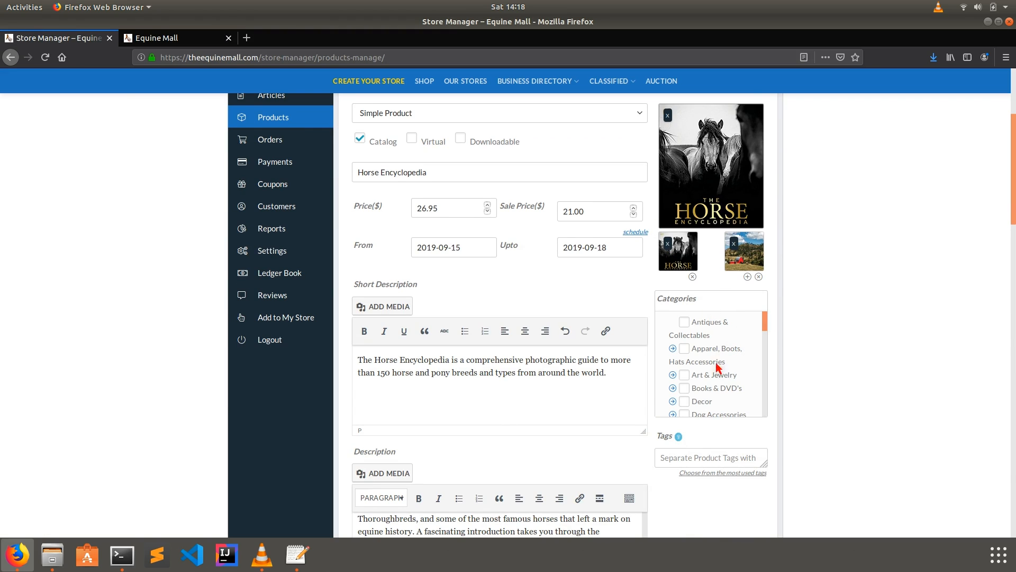
pyautogui.click(685, 390)
pyautogui.scroll(-1, 713, 365)
pyautogui.scroll(-4, 713, 364)
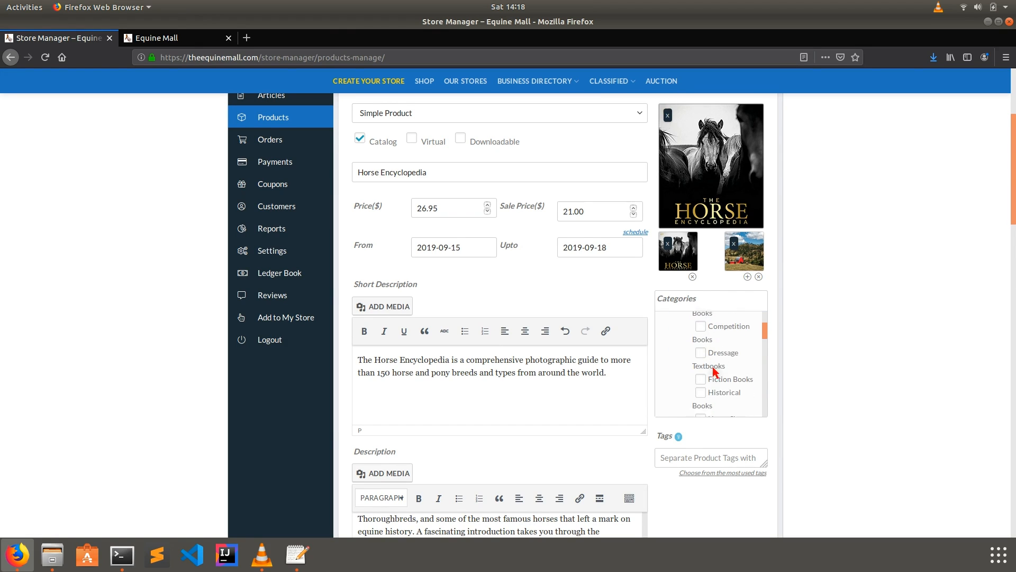
pyautogui.scroll(-2, 739, 392)
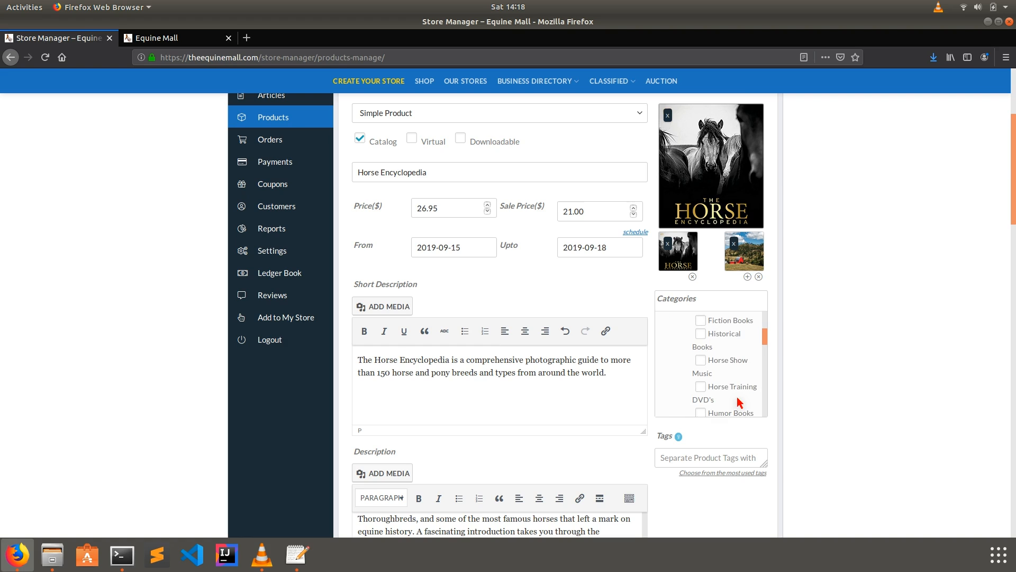
pyautogui.scroll(-1, 707, 377)
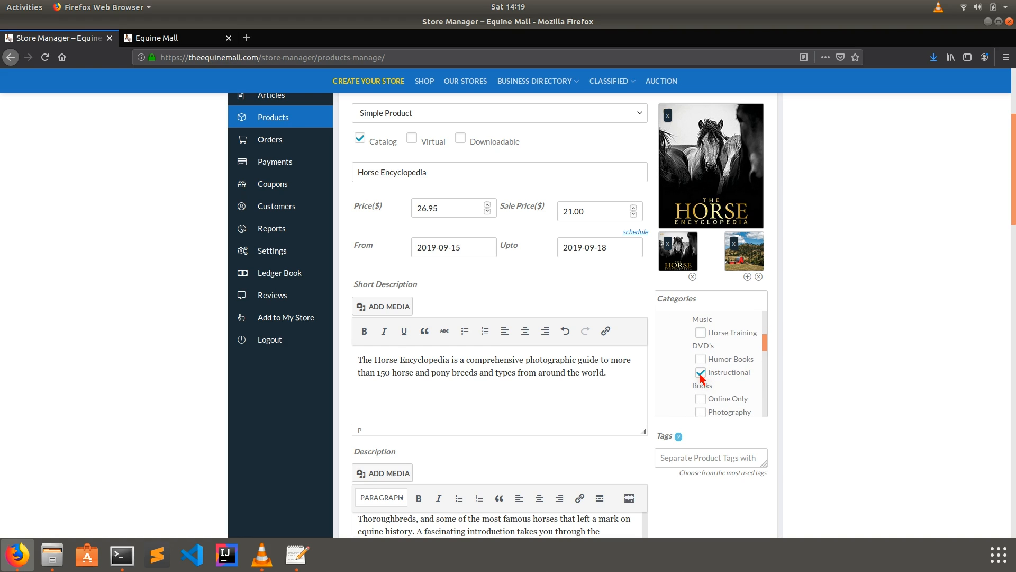
pyautogui.scroll(-2, 703, 381)
pyautogui.click(698, 459)
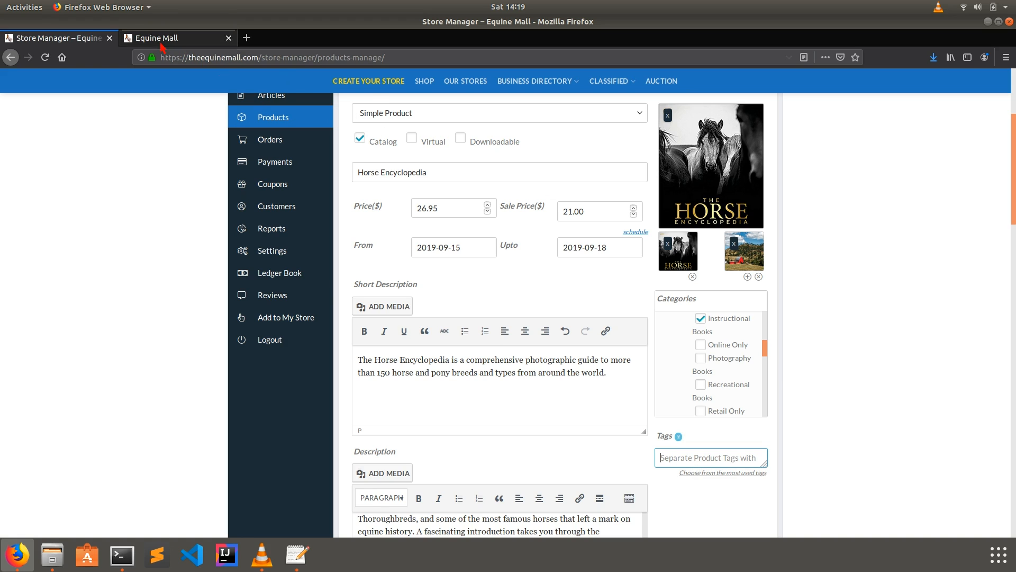
# Step: Try the phrase "horse product" in the Equine Mall site search, clear it and return to the product form
pyautogui.click(162, 39)
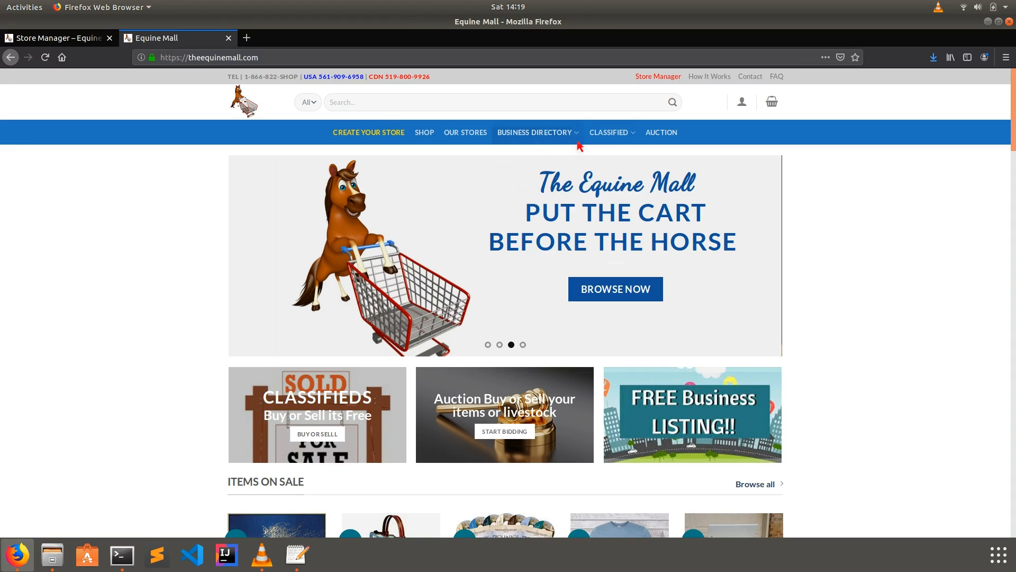
pyautogui.click(390, 101)
pyautogui.write('horse product')
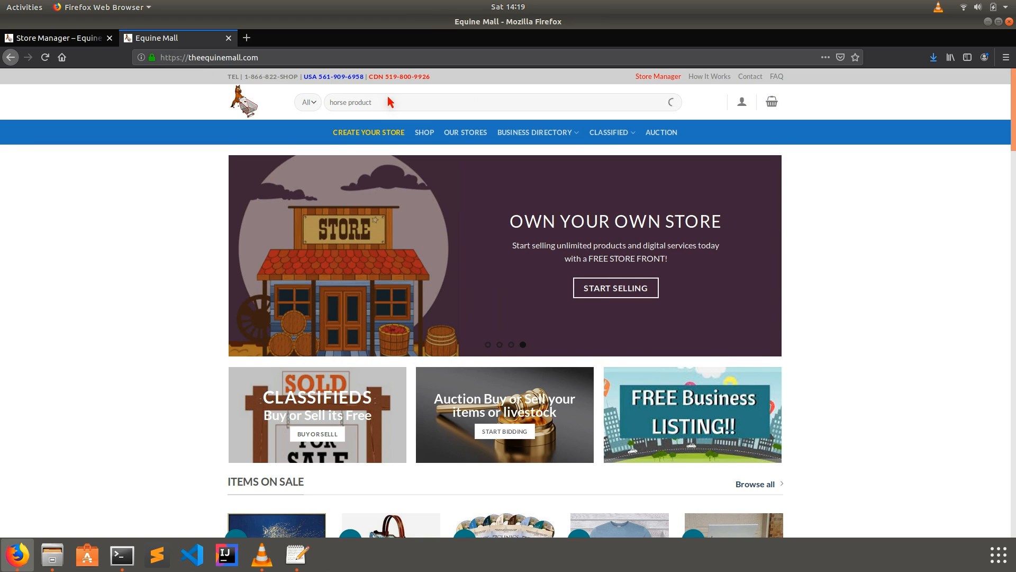
pyautogui.press('BackSpace')
pyautogui.press('BackSpace')
pyautogui.press('BackSpace')
pyautogui.press('BackSpace')
pyautogui.press('BackSpace')
pyautogui.press('BackSpace')
pyautogui.press('BackSpace')
pyautogui.press('BackSpace')
pyautogui.press('BackSpace')
pyautogui.press('BackSpace')
pyautogui.press('BackSpace')
pyautogui.press('BackSpace')
pyautogui.press('BackSpace')
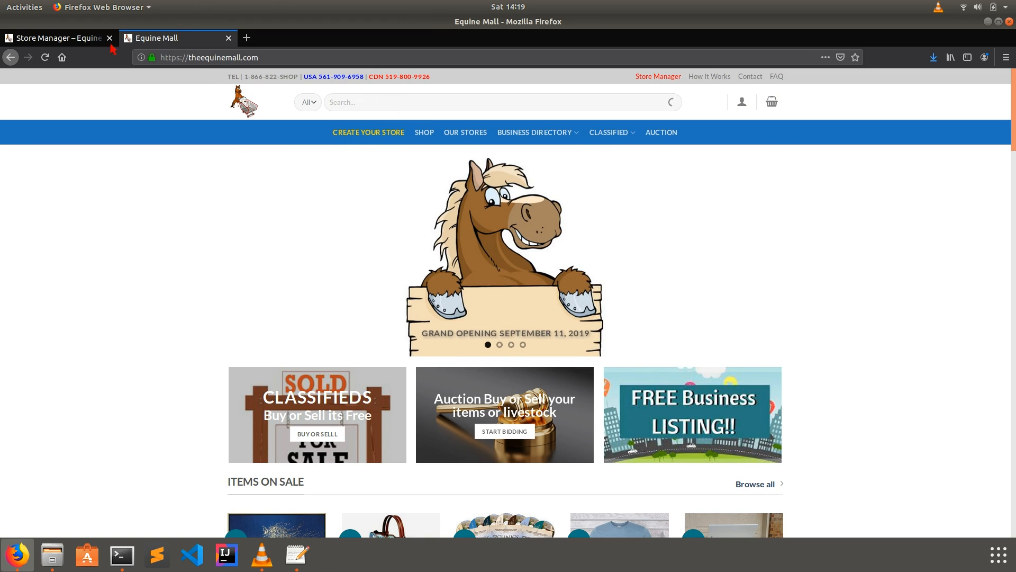
pyautogui.click(28, 40)
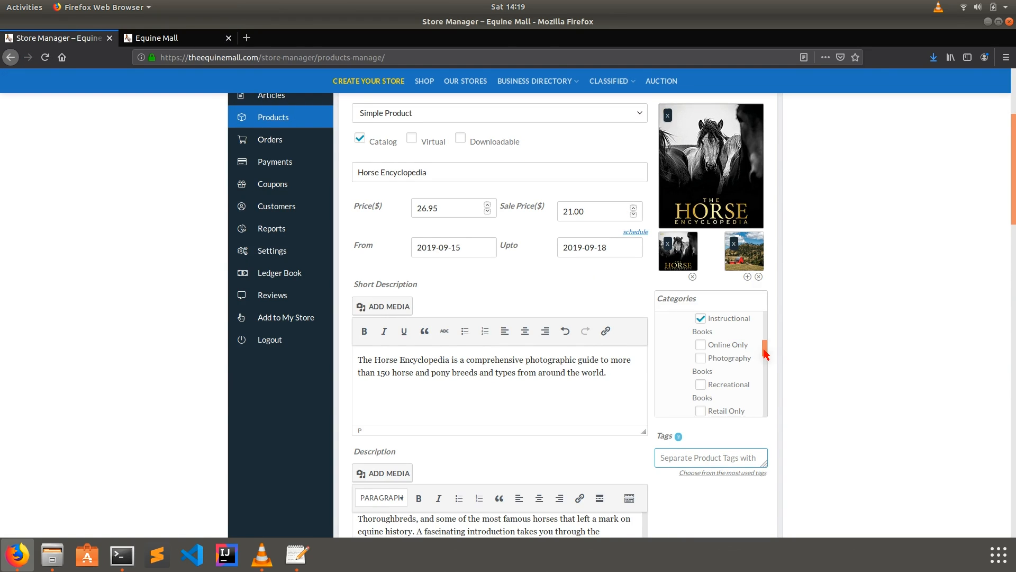
# Step: Check the Manage Stock help in the product's inventory settings and select In stock as the stock status
pyautogui.scroll(-10, 789, 355)
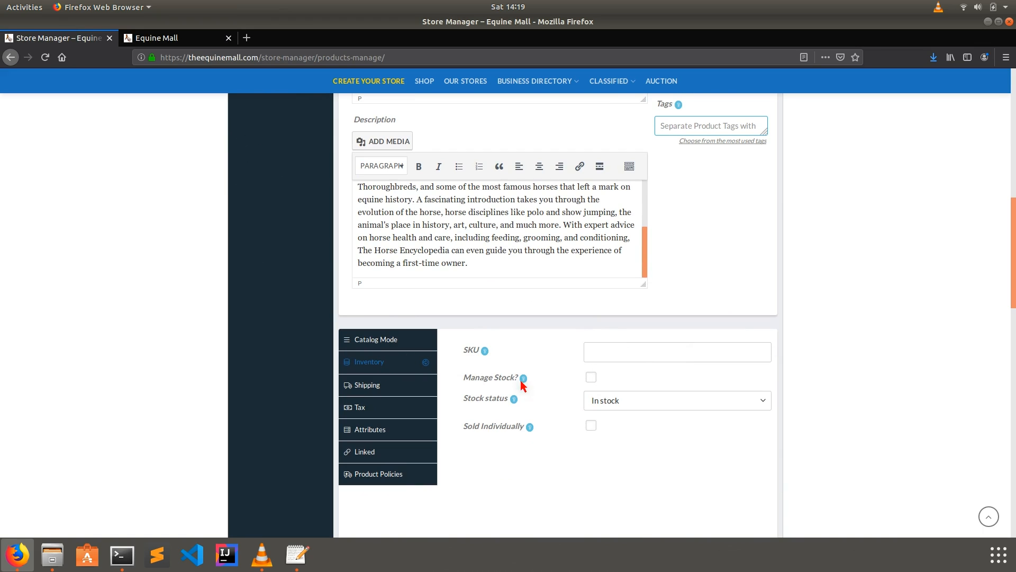
pyautogui.moveTo(525, 380)
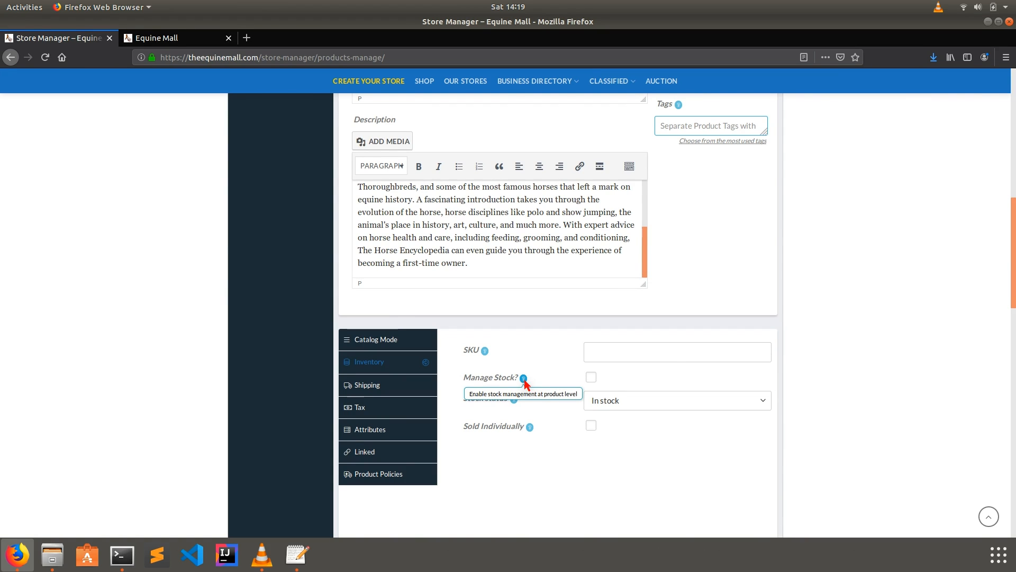
pyautogui.click(661, 408)
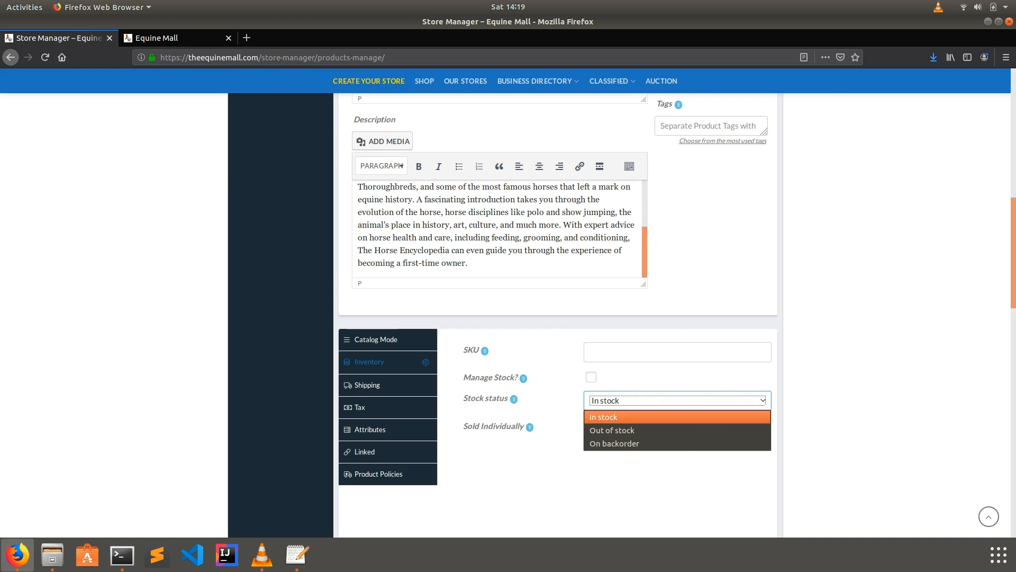
pyautogui.click(631, 419)
pyautogui.moveTo(530, 429)
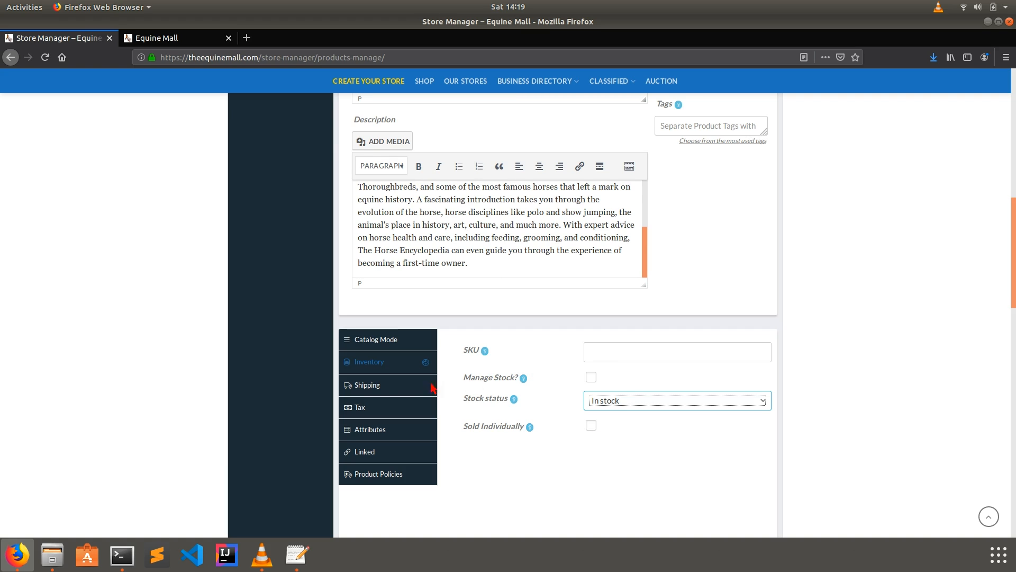
# Step: Try 1 business day as the product's shipping processing time and reset it to "Ready to ship in..."
pyautogui.click(382, 387)
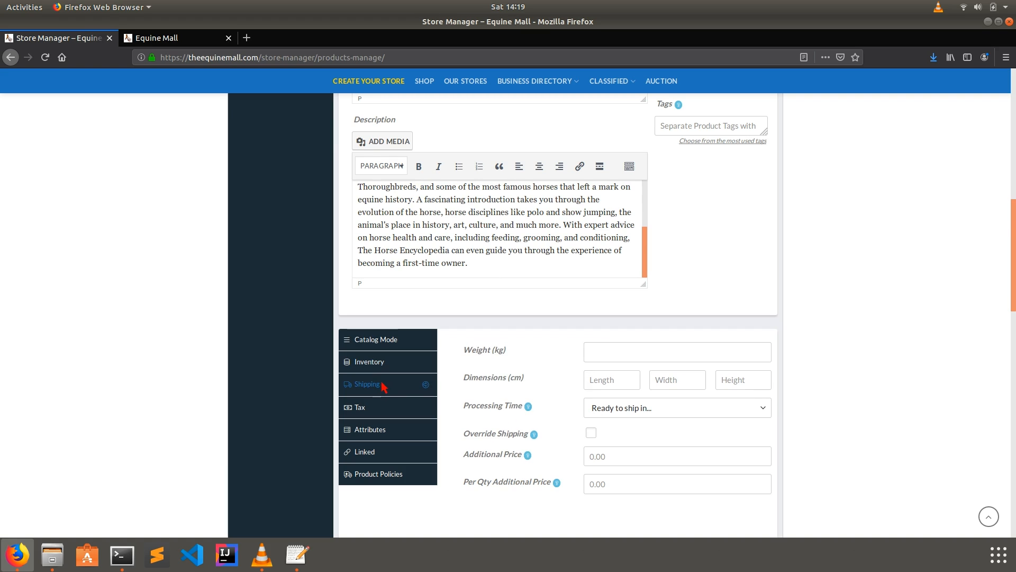
pyautogui.click(703, 415)
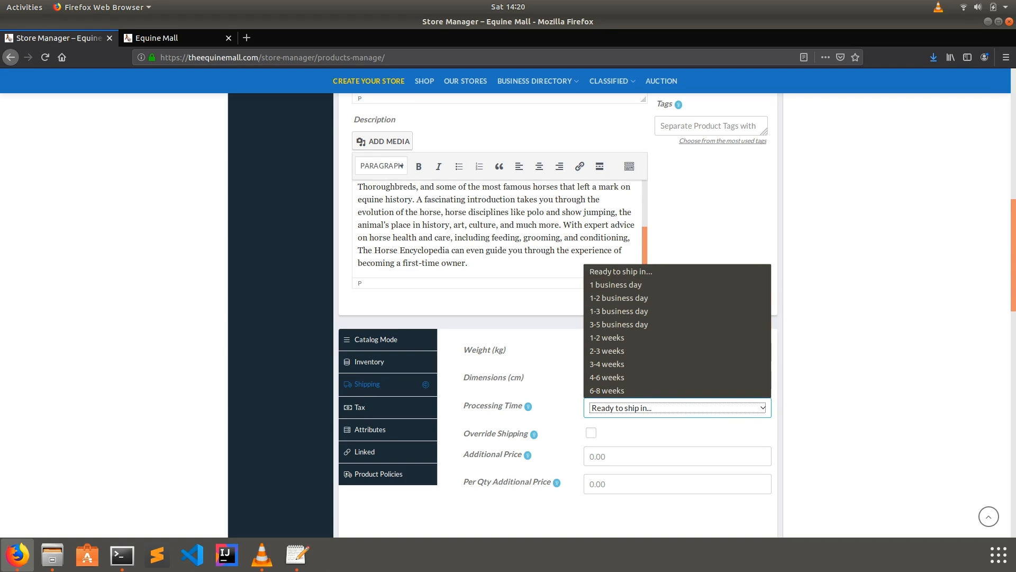
pyautogui.click(637, 286)
pyautogui.click(635, 415)
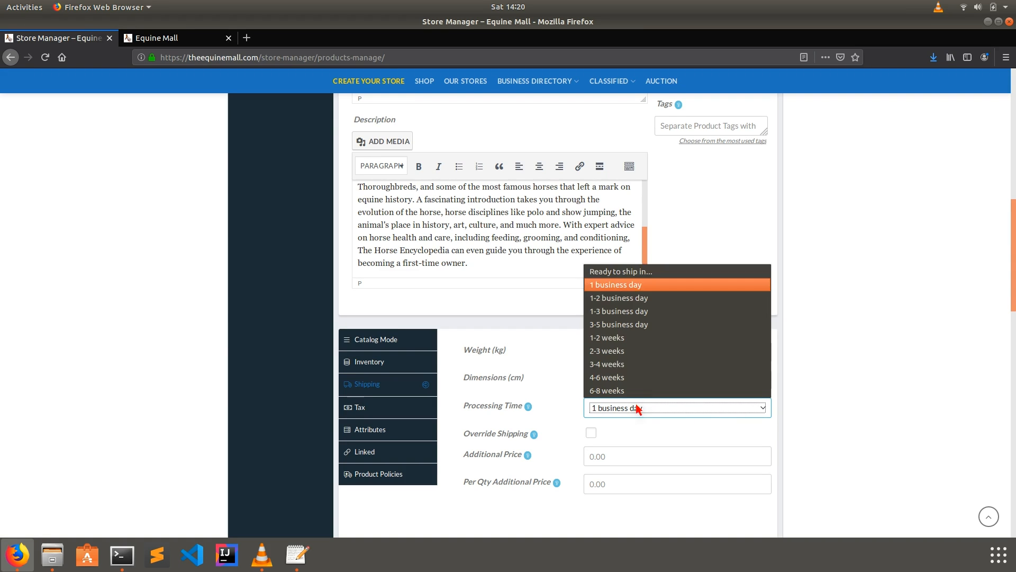
pyautogui.click(619, 271)
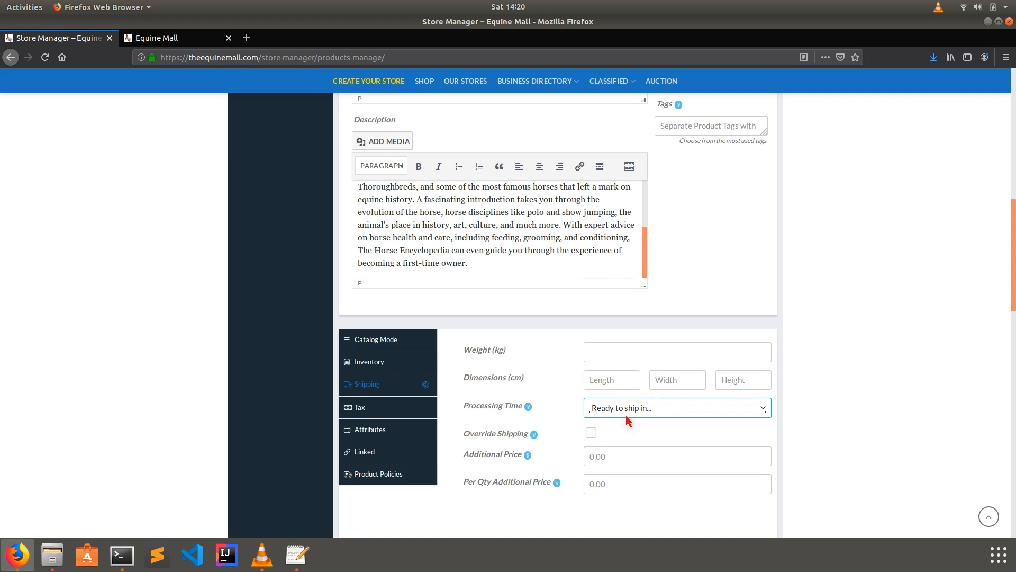
# Step: Select Taxable as the product's tax status and Standard as its tax class
pyautogui.click(360, 407)
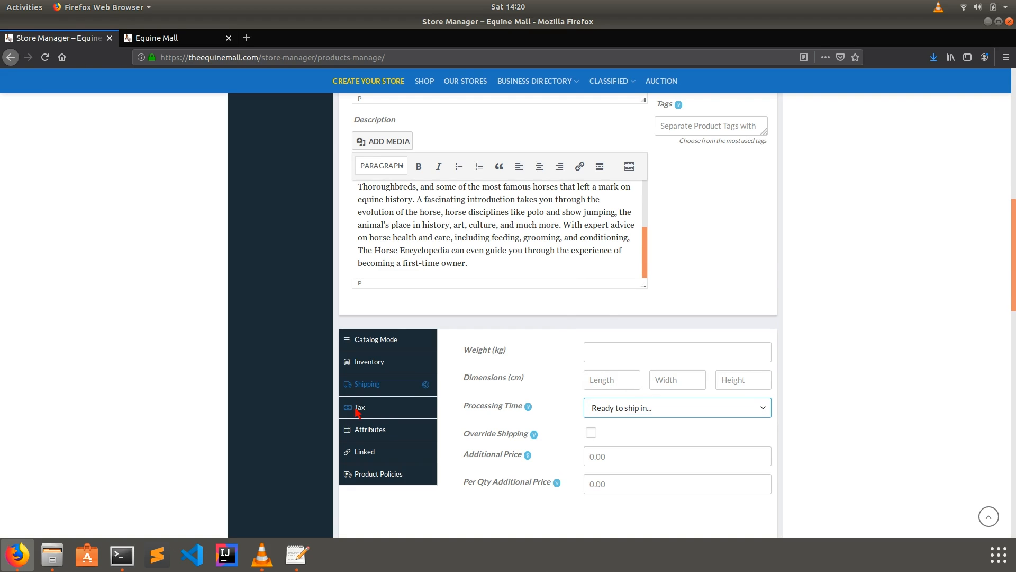
pyautogui.click(657, 362)
pyautogui.click(646, 356)
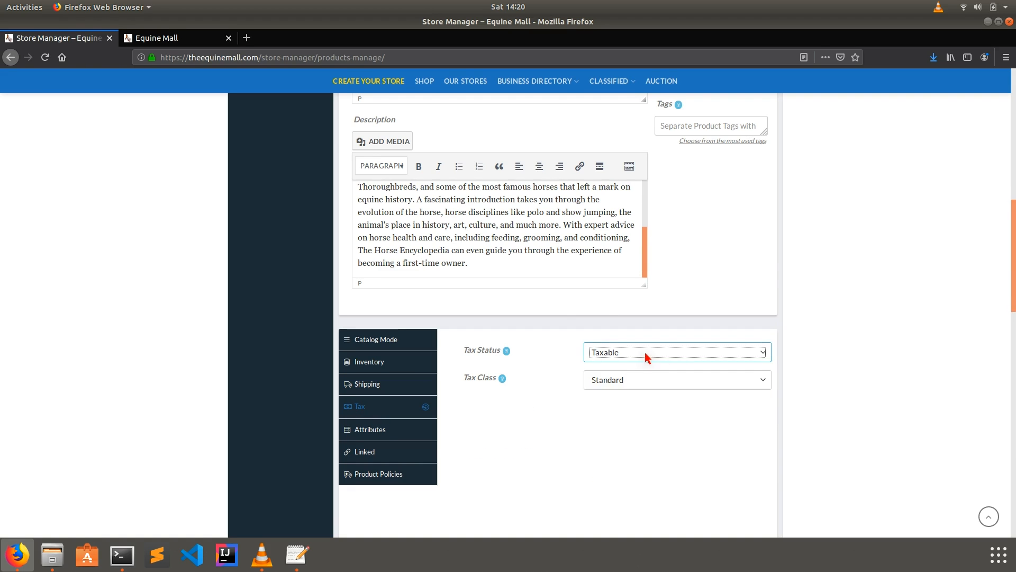
pyautogui.click(621, 382)
pyautogui.click(622, 382)
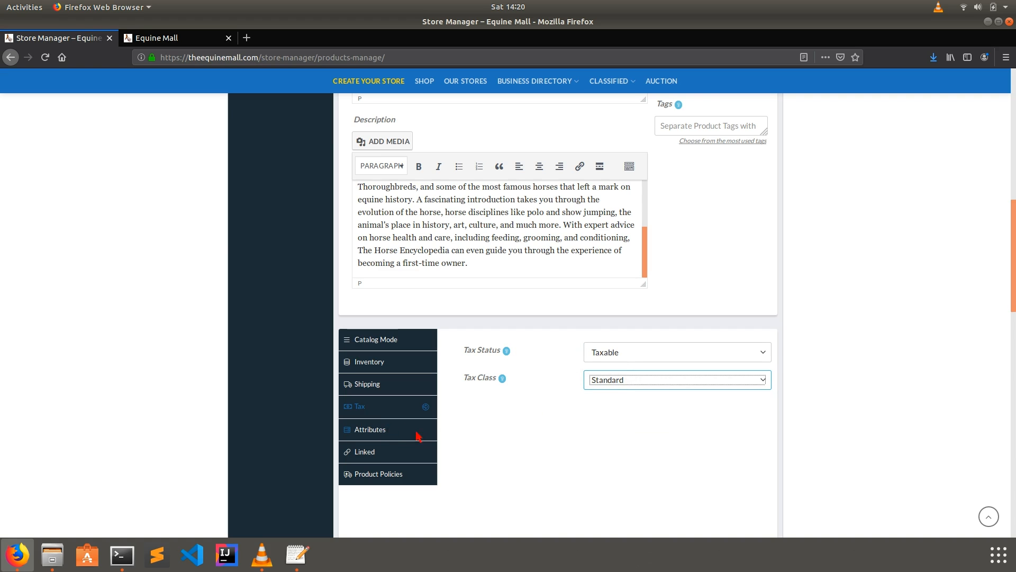
# Step: Review the completed Horse Encyclopedia form from the product type down to the tax settings and submit the product
pyautogui.scroll(10, 418, 435)
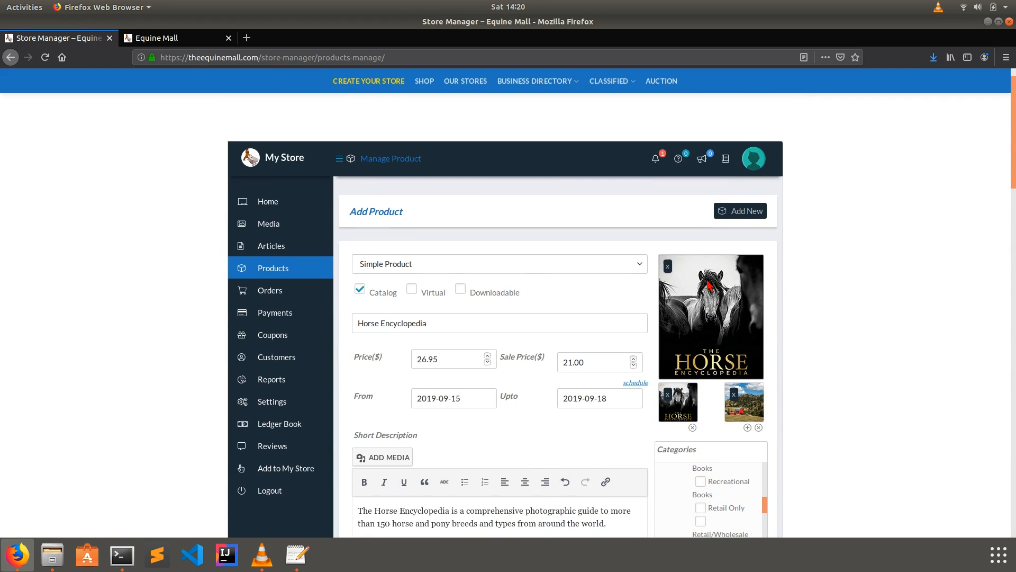
pyautogui.scroll(-10, 771, 371)
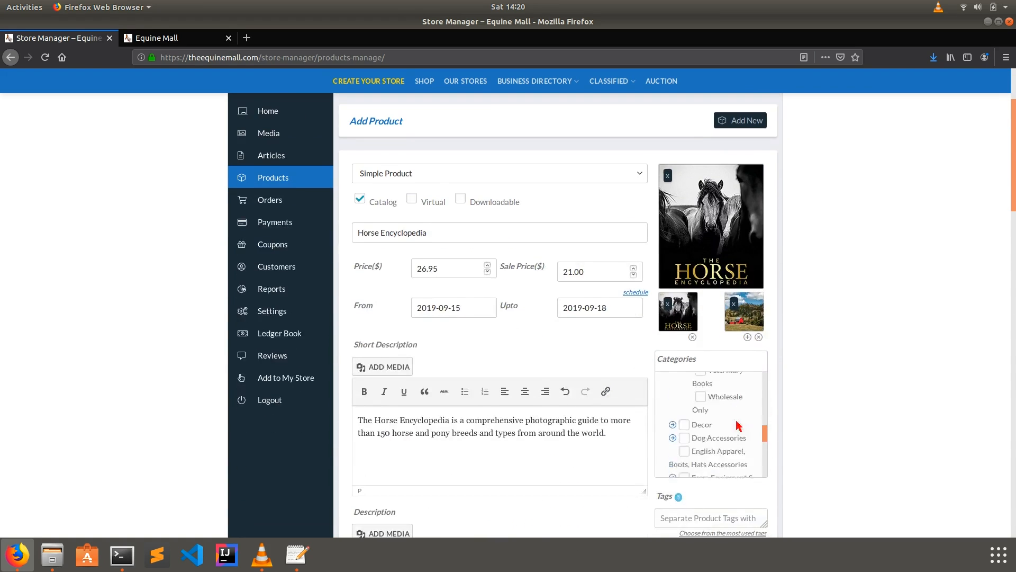
pyautogui.scroll(-6, 839, 426)
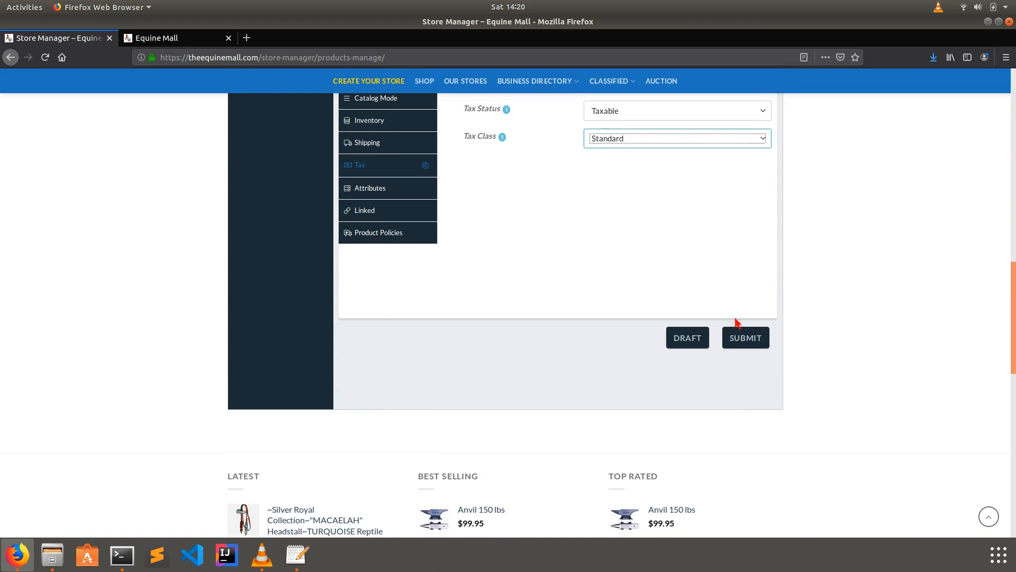
pyautogui.click(747, 339)
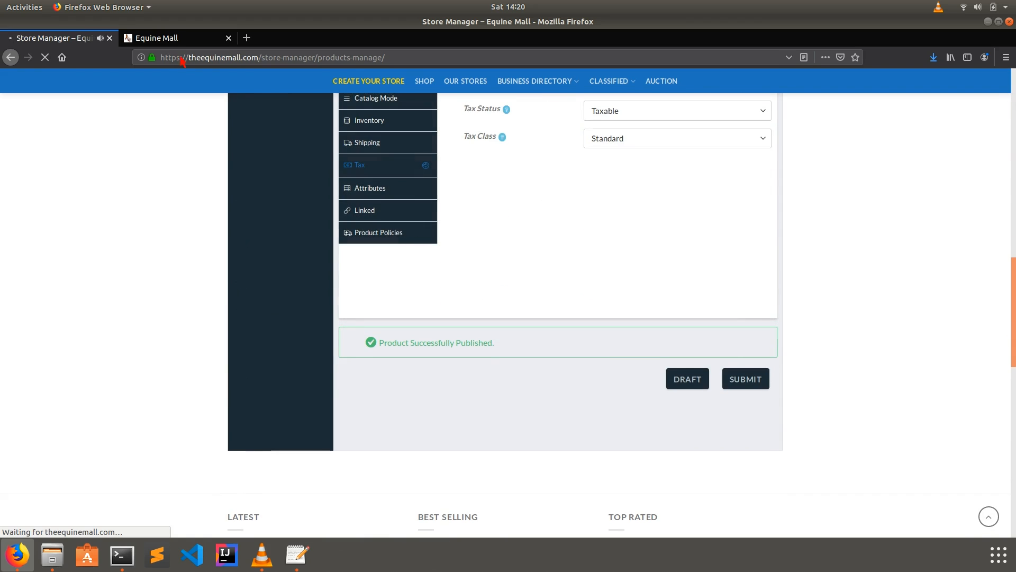
# Step: View the Horse Encyclopedia page on the Equine Mall storefront and look through its gallery images
pyautogui.click(175, 41)
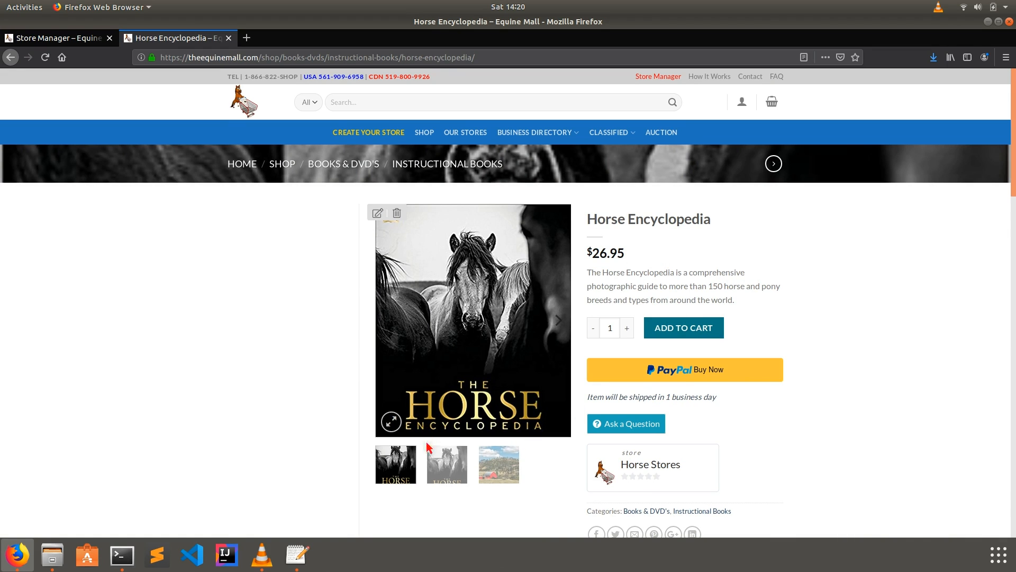
pyautogui.click(445, 465)
pyautogui.click(499, 472)
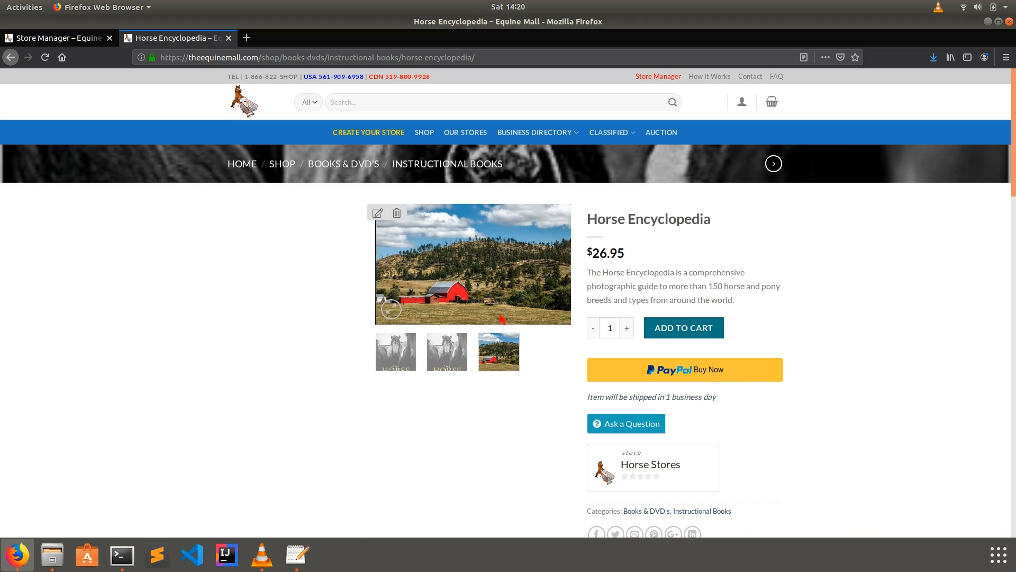
pyautogui.click(398, 356)
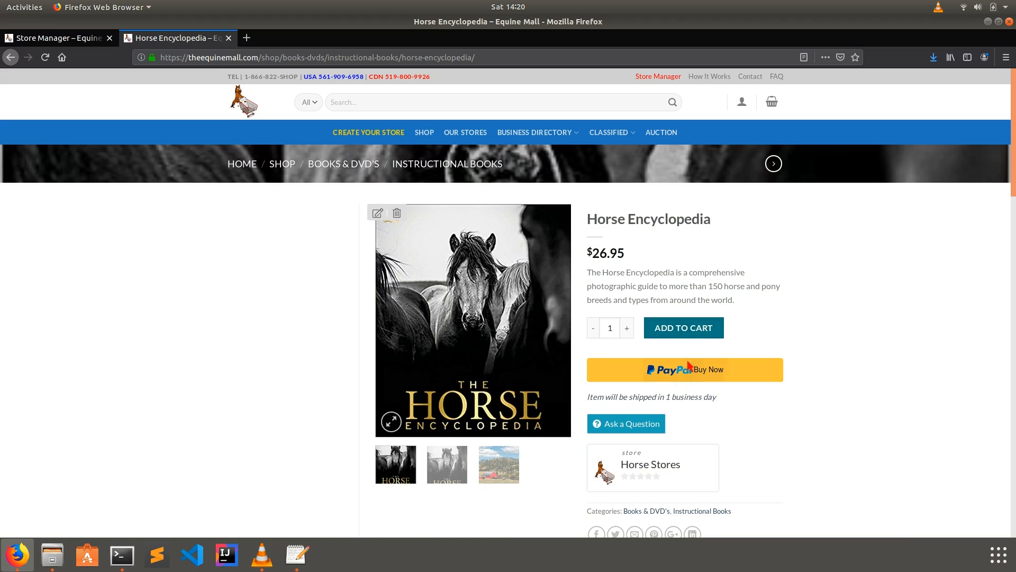
# Step: Add Horse Encyclopedia to the cart and check the shipping cost in the cart totals
pyautogui.click(673, 329)
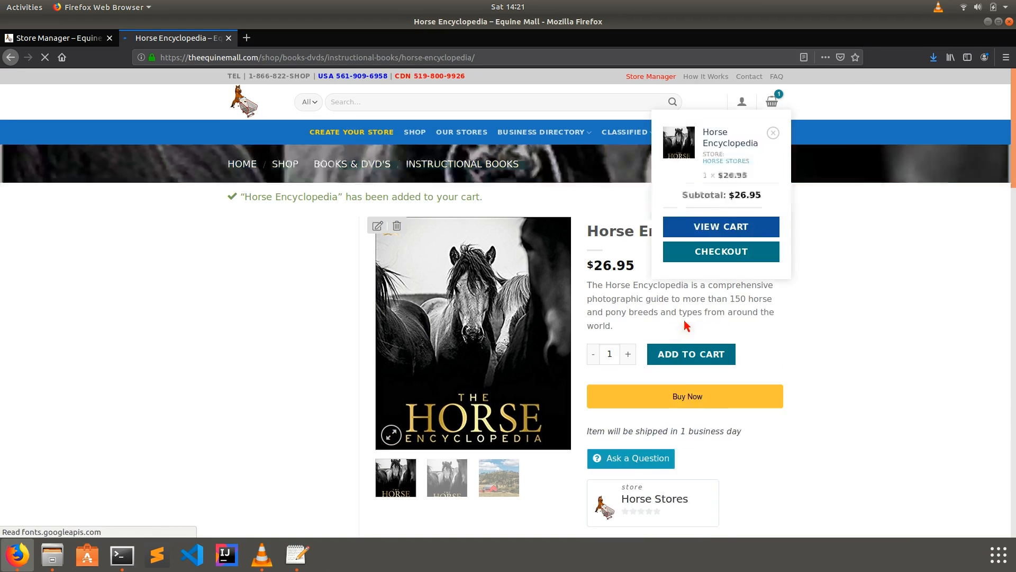
pyautogui.click(720, 229)
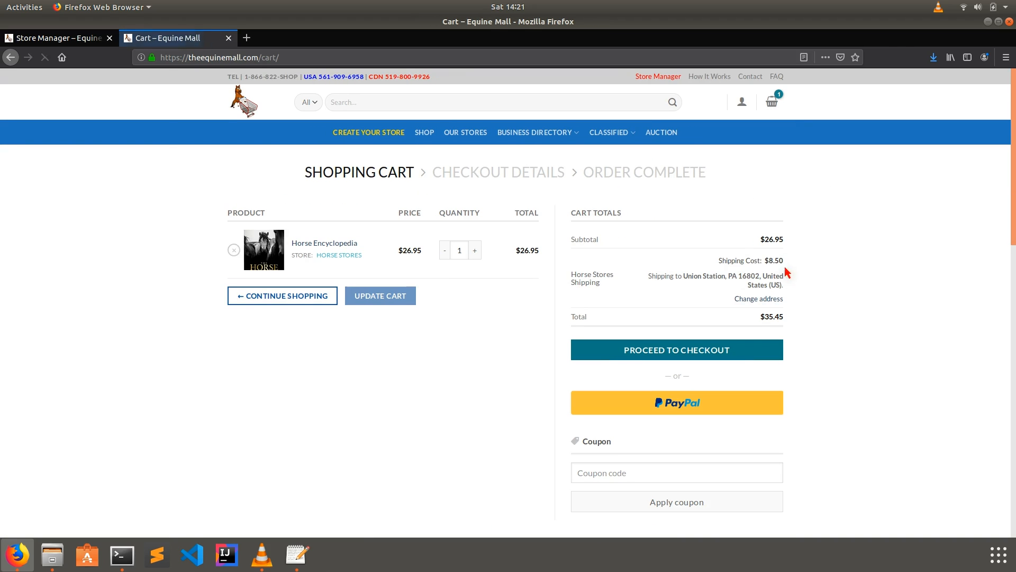
pyautogui.moveTo(784, 262); pyautogui.dragTo(766, 265)
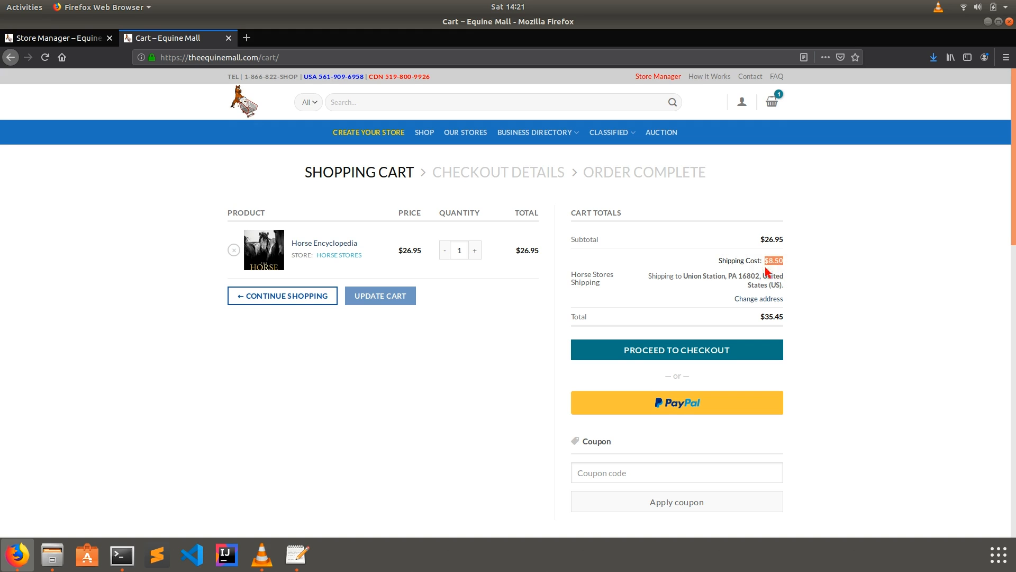
pyautogui.click(778, 270)
pyautogui.moveTo(789, 271); pyautogui.dragTo(694, 268)
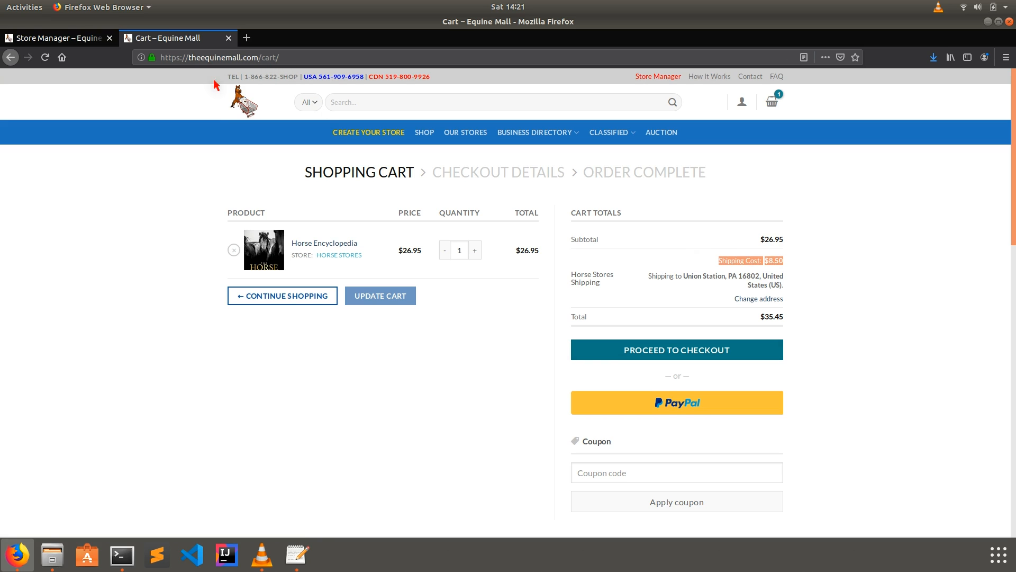
pyautogui.click(233, 97)
# Step: Start another product in the store manager, with Variable Product as its type and Catalog enabled
pyautogui.click(38, 40)
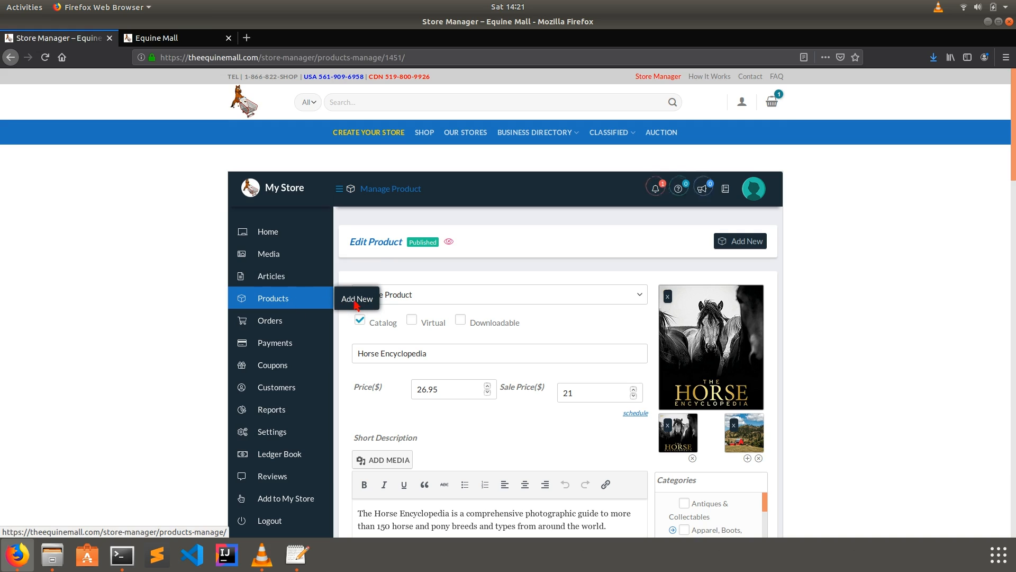
pyautogui.click(356, 302)
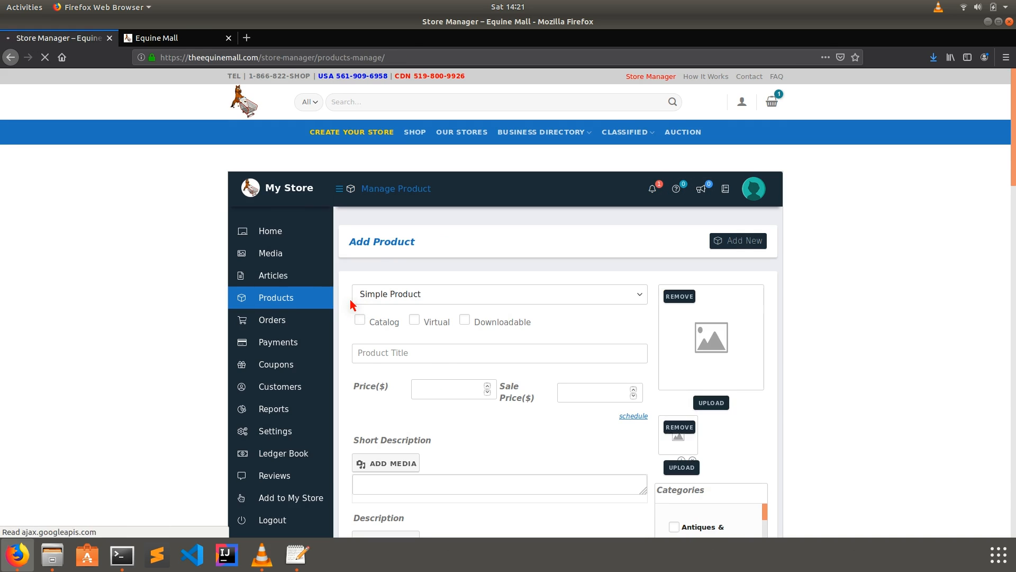
pyautogui.click(380, 295)
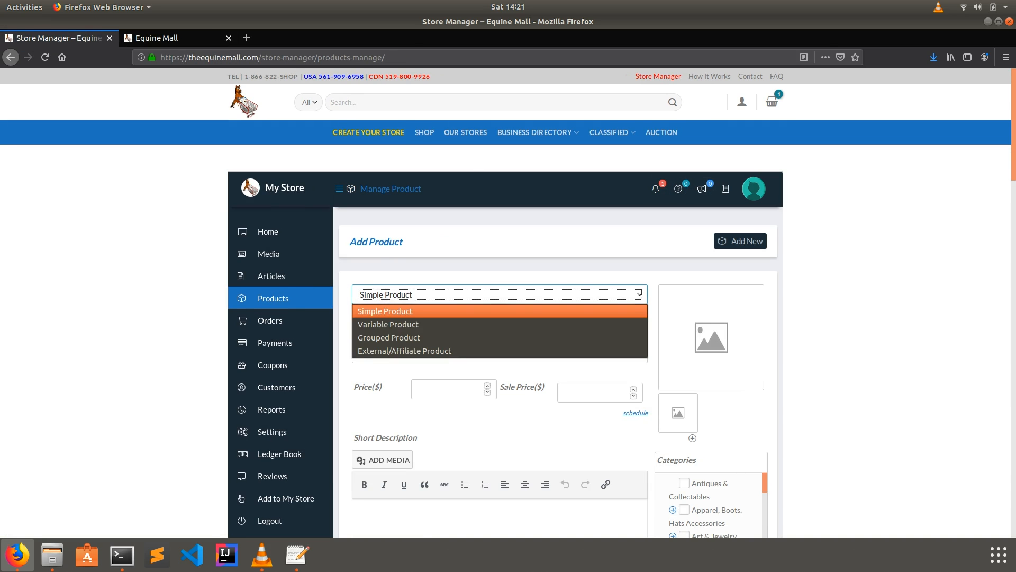
pyautogui.click(378, 325)
pyautogui.click(363, 324)
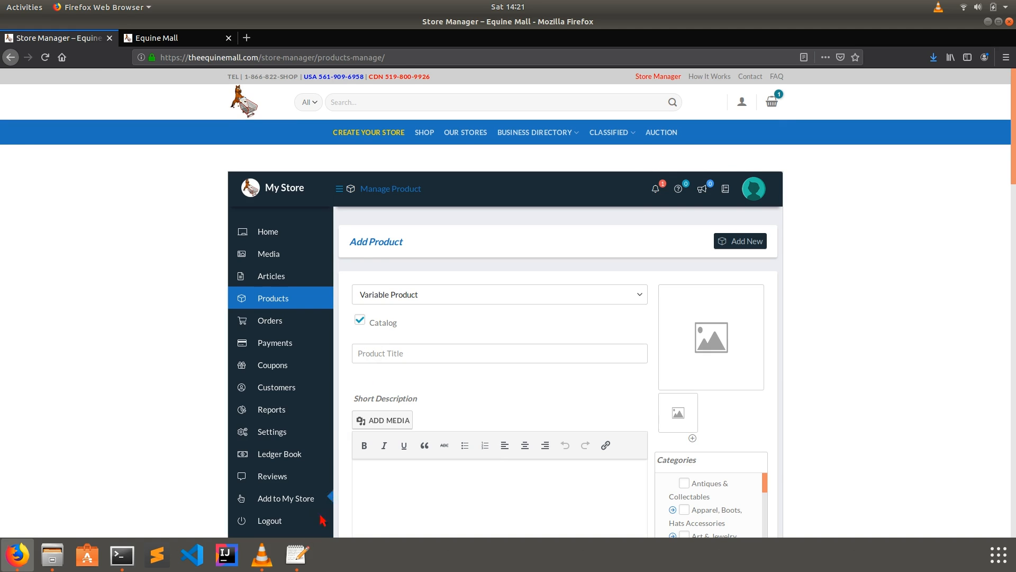
# Step: Title the product Hoof Boots, copying the words from the variable product notes in the text editor and capitalizing them
pyautogui.click(297, 555)
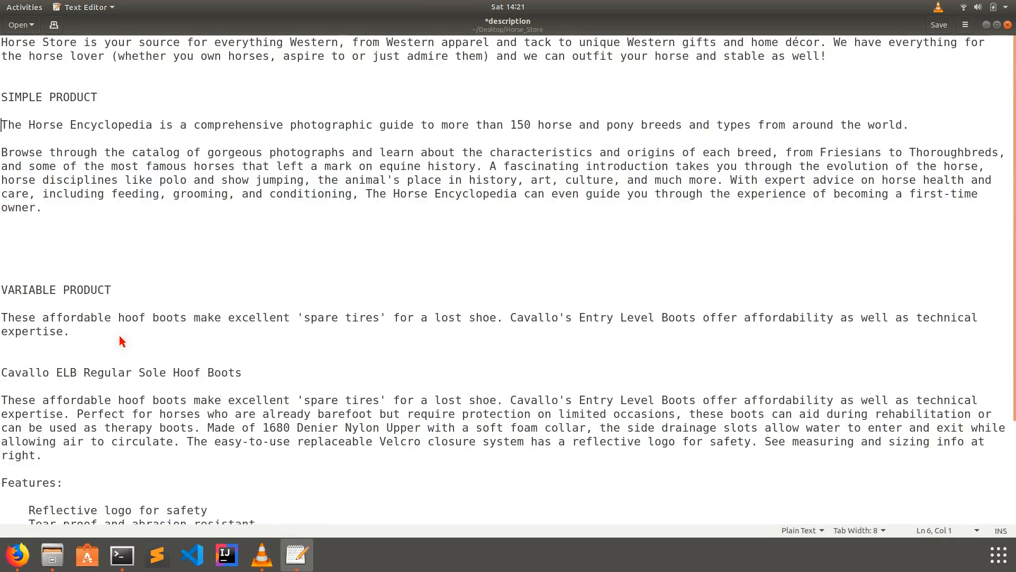
pyautogui.moveTo(119, 321); pyautogui.dragTo(178, 320)
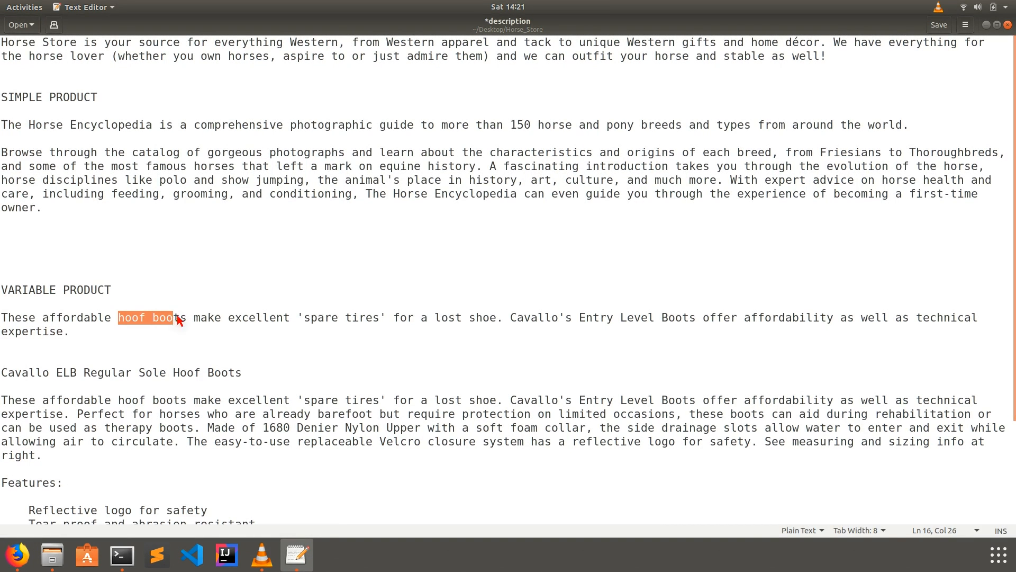
pyautogui.rightClick(187, 321)
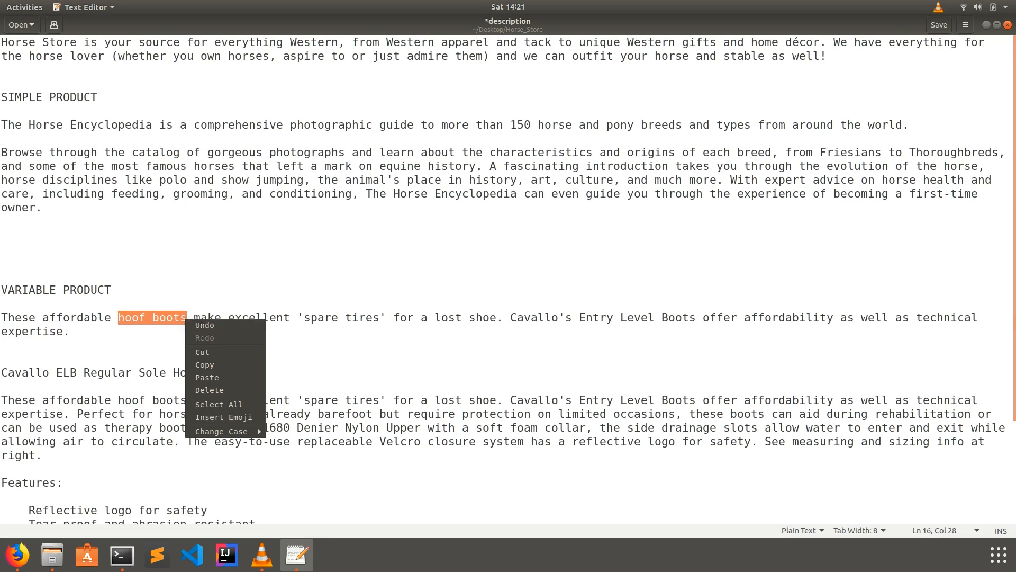
pyautogui.click(205, 365)
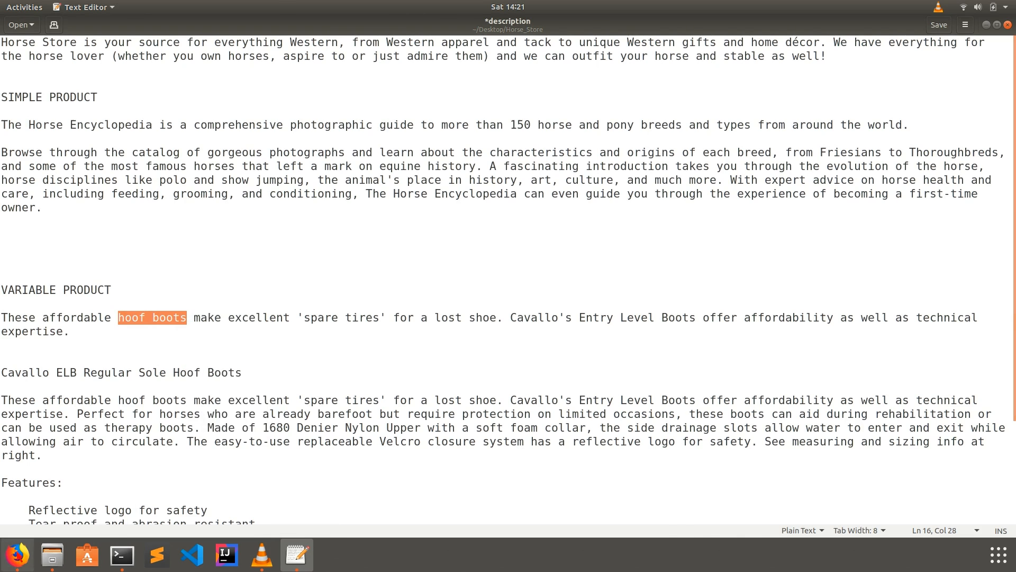
pyautogui.click(18, 554)
pyautogui.click(362, 355)
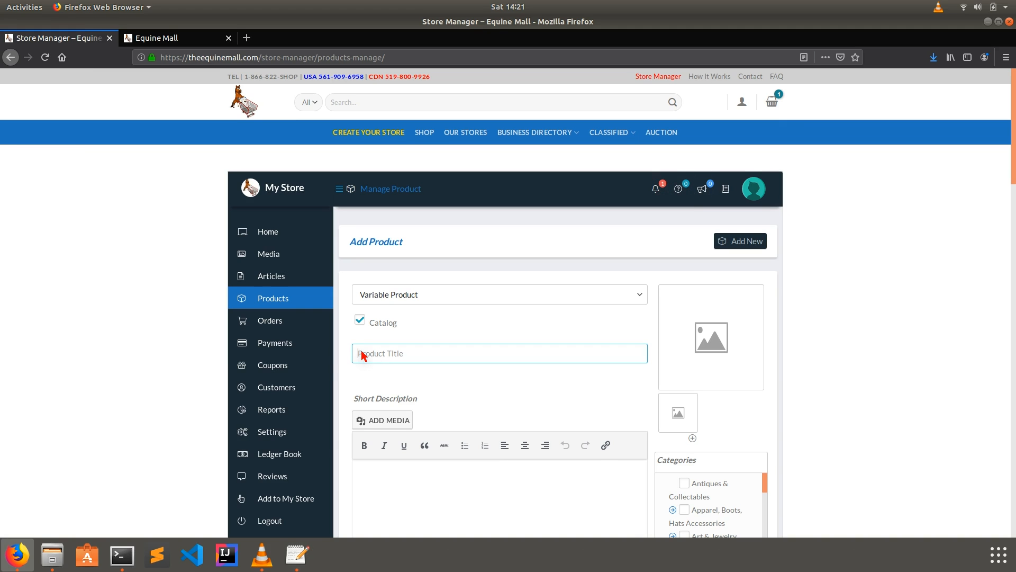
pyautogui.hotkey('ctrl', 'v')
pyautogui.moveTo(396, 354); pyautogui.dragTo(337, 352)
pyautogui.write('Ho')
# Step: Fill the short description with the 'spare tires' paragraph copied from under VARIABLE PRODUCT in the text editor notes
pyautogui.scroll(-2, 412, 311)
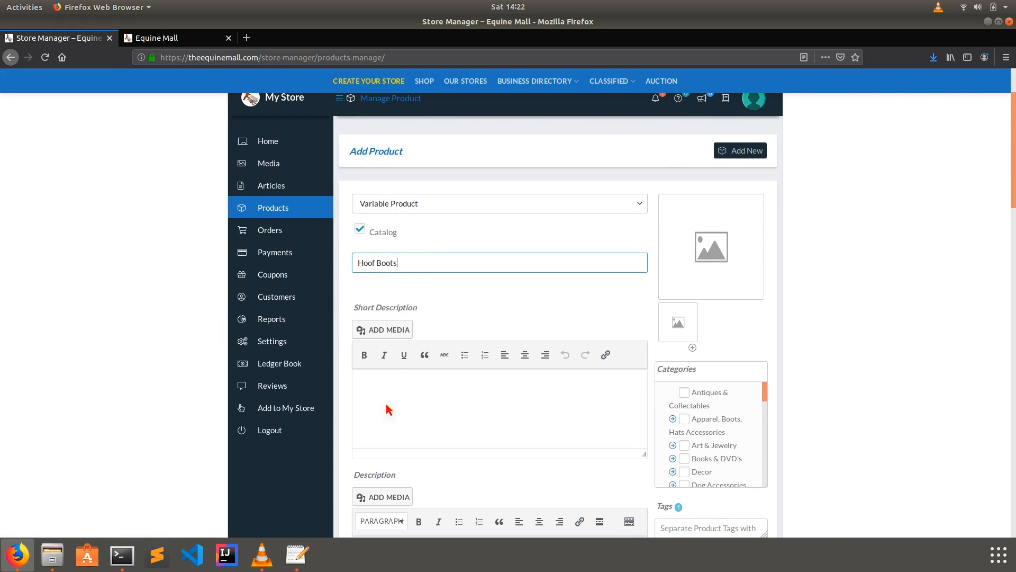
pyautogui.click(294, 556)
pyautogui.moveTo(70, 331); pyautogui.dragTo(1, 327)
pyautogui.rightClick(18, 324)
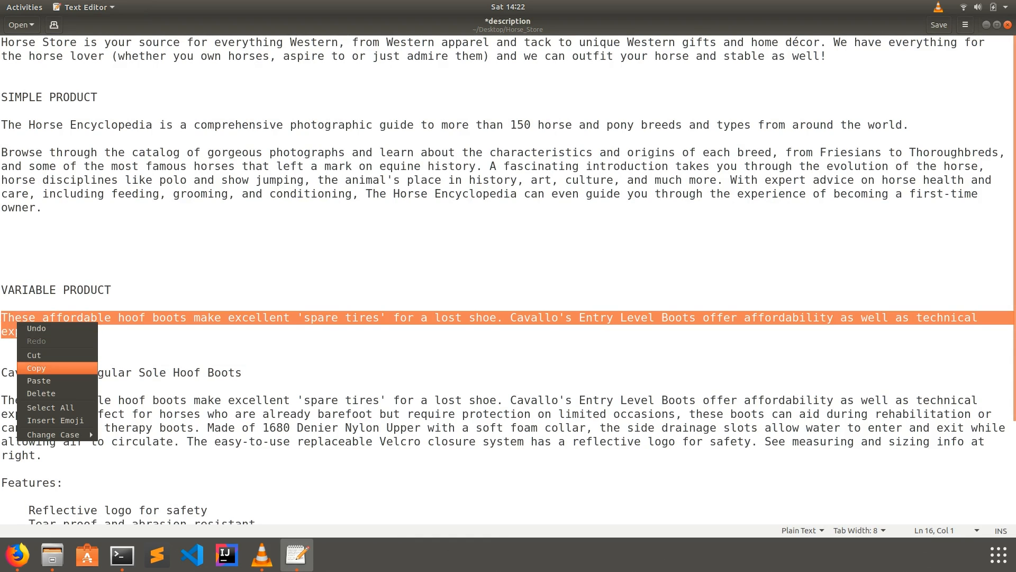
pyautogui.click(39, 371)
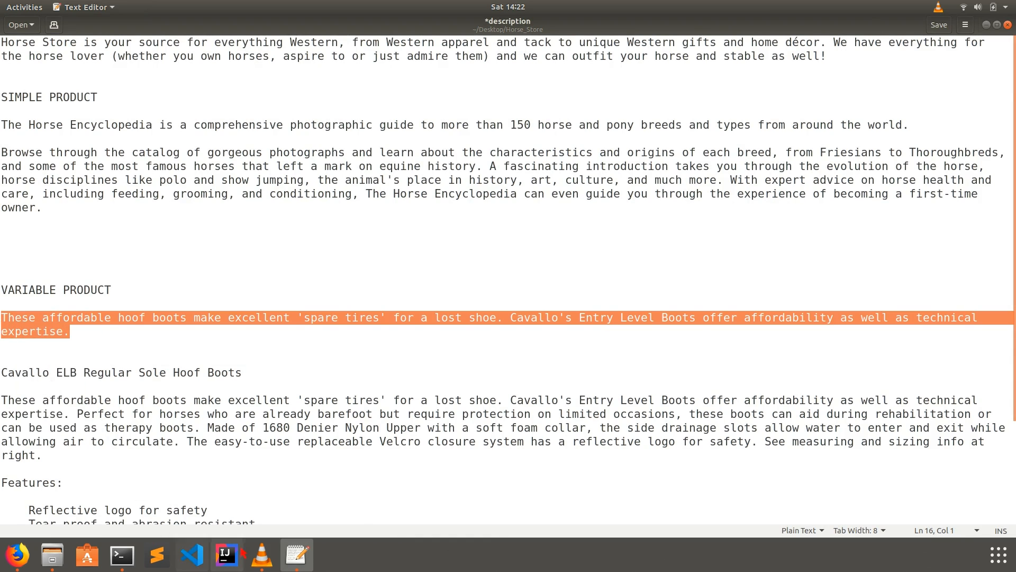
pyautogui.click(17, 555)
pyautogui.click(384, 395)
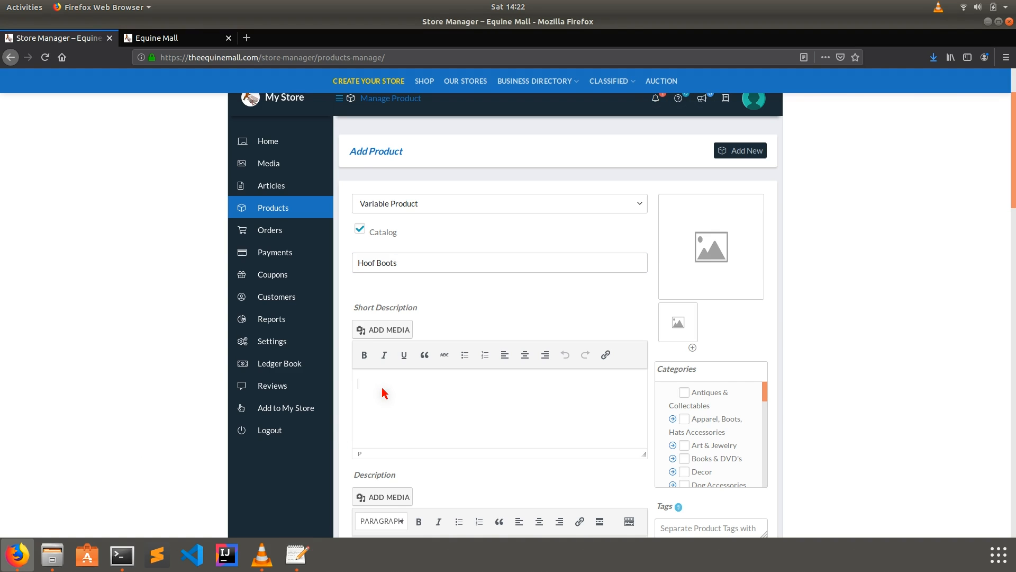
pyautogui.hotkey('ctrl', 'v')
# Step: Replace the product title with Cavallo ELB Regular Sole Hoof Boots, copied from the text editor notes
pyautogui.hotkey('alt', 'Tab')
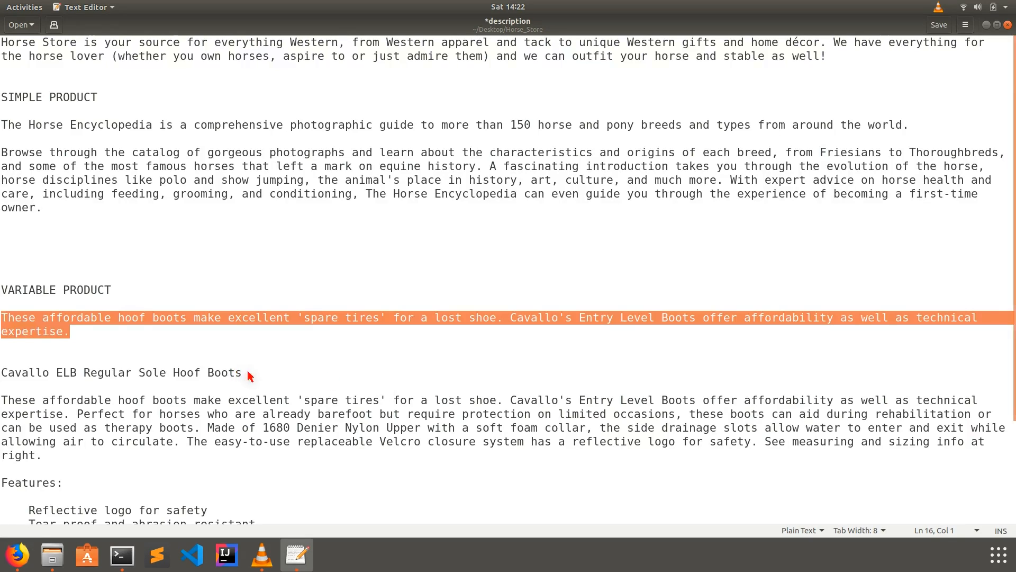
pyautogui.moveTo(249, 373); pyautogui.dragTo(3, 374)
pyautogui.rightClick(26, 374)
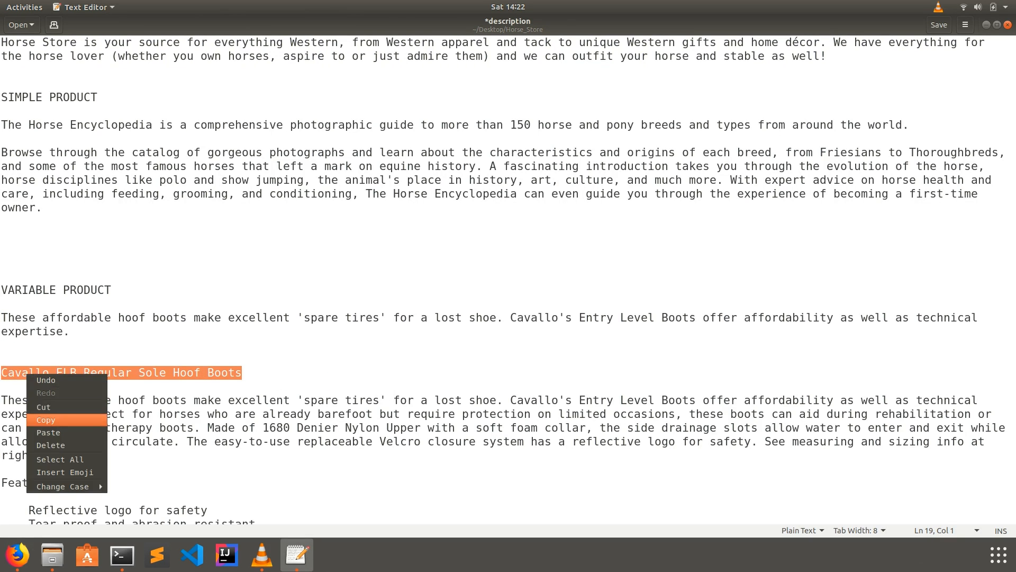
pyautogui.click(46, 419)
pyautogui.hotkey('alt', 'Tab')
pyautogui.moveTo(410, 265); pyautogui.dragTo(334, 269)
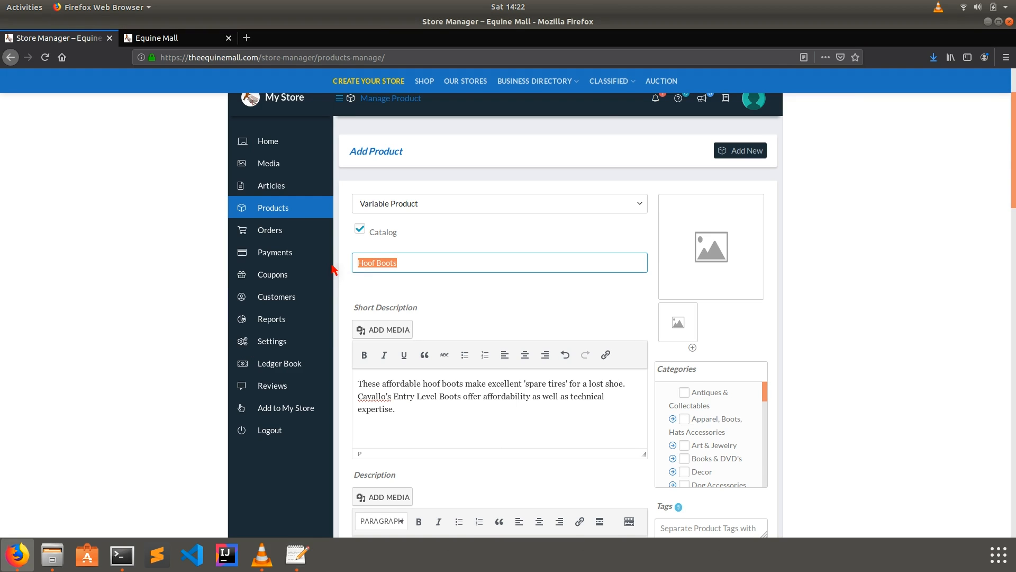
pyautogui.hotkey('ctrl', 'v')
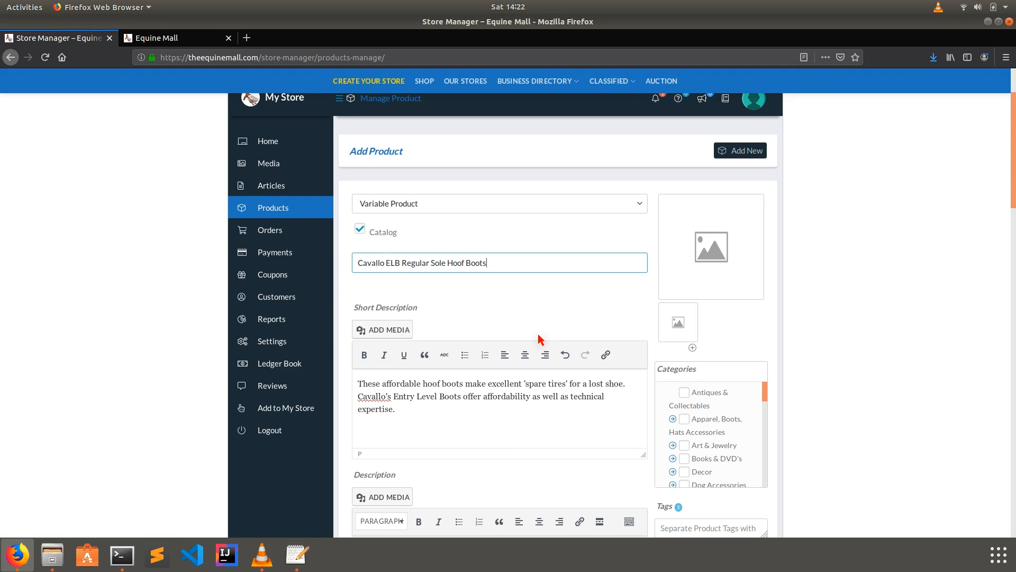
# Step: Fill the full description with the long hoof boots paragraph copied from above the Features list in the text editor notes
pyautogui.scroll(-3, 537, 339)
pyautogui.hotkey('alt', 'Tab')
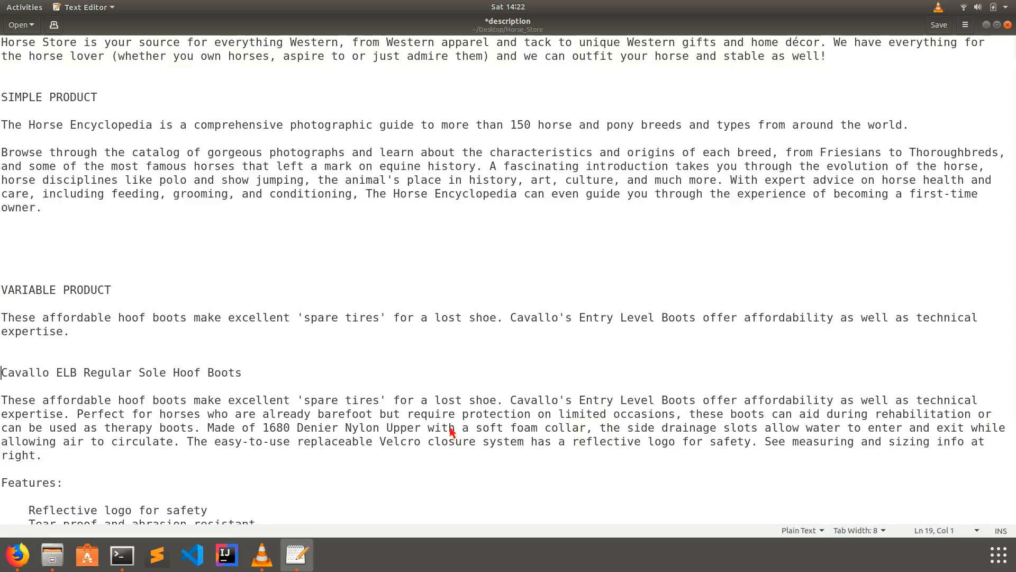
pyautogui.moveTo(44, 456); pyautogui.dragTo(2, 401)
pyautogui.rightClick(3, 401)
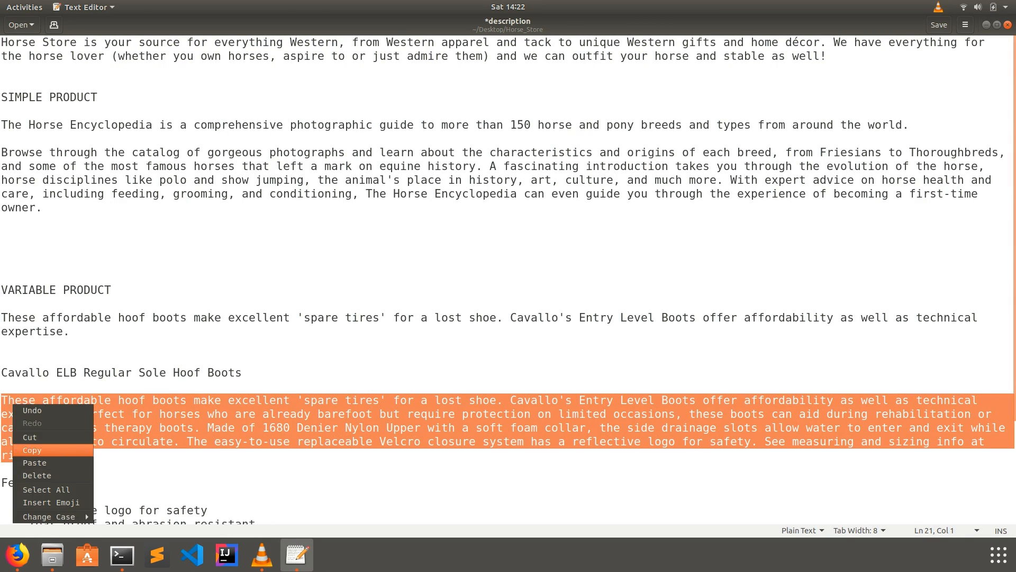
pyautogui.click(44, 454)
pyautogui.hotkey('alt', 'Tab')
pyautogui.click(413, 448)
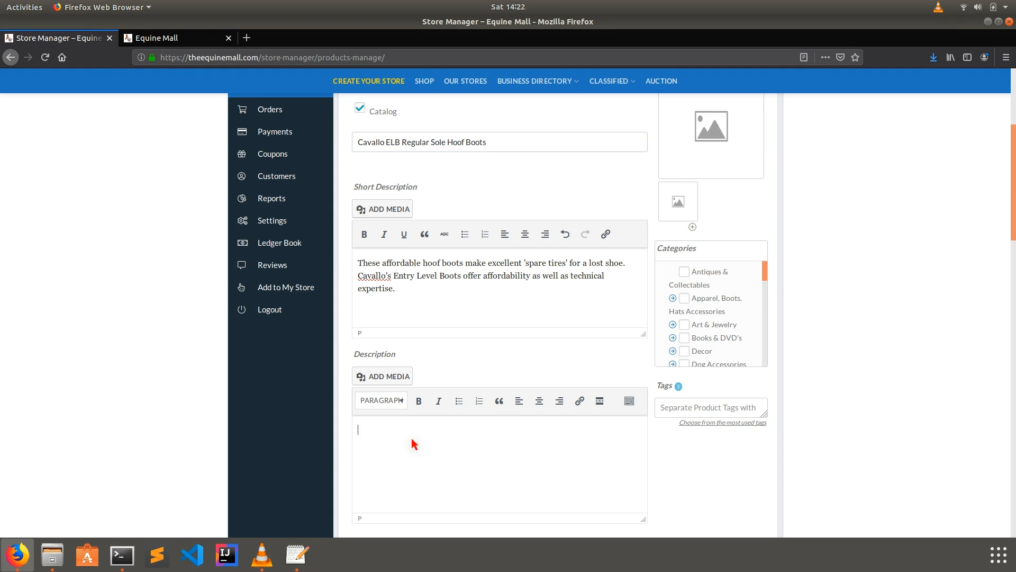
pyautogui.hotkey('ctrl', 'v')
# Step: Review the product title, short description and full description entered in the form
pyautogui.scroll(3, 412, 153)
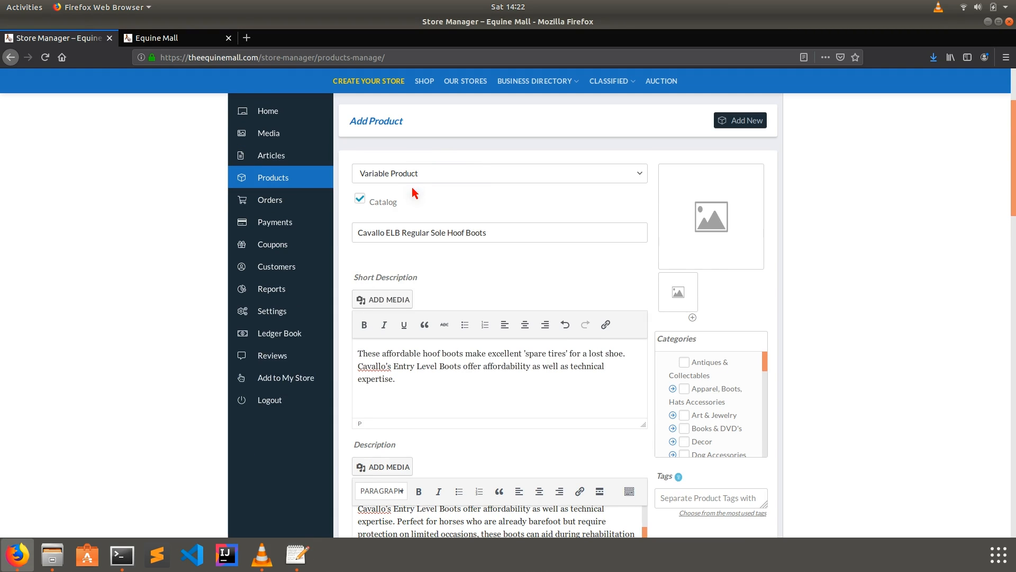
pyautogui.tripleClick(497, 237)
pyautogui.moveTo(408, 393); pyautogui.dragTo(351, 355)
pyautogui.scroll(-2, 409, 483)
pyautogui.scroll(-3, 408, 484)
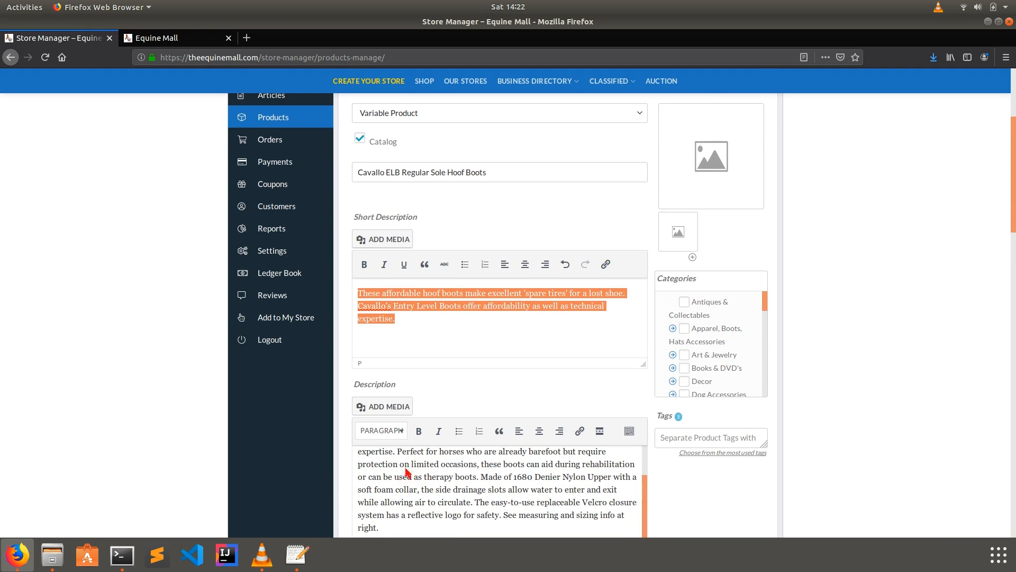
# Step: Upload horse-boots.jpeg from the Horse_Store folder to the media library for the main product image
pyautogui.scroll(5, 688, 377)
pyautogui.click(688, 377)
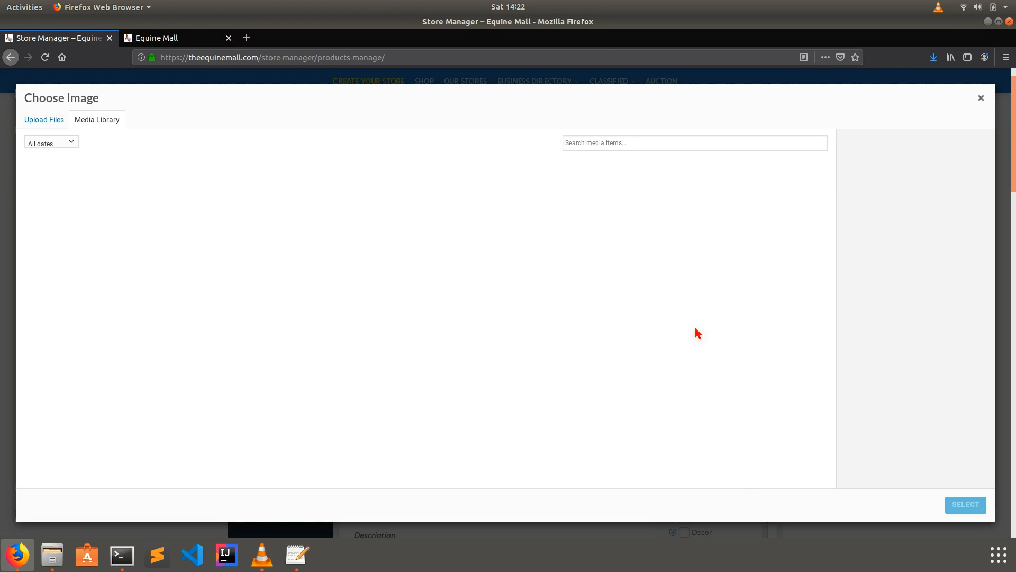
pyautogui.click(55, 121)
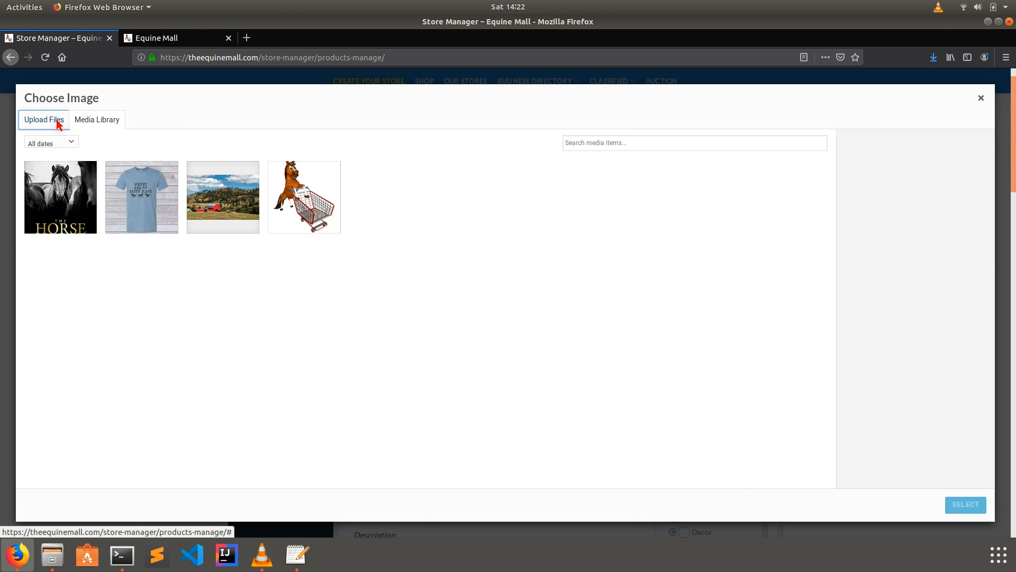
pyautogui.click(480, 294)
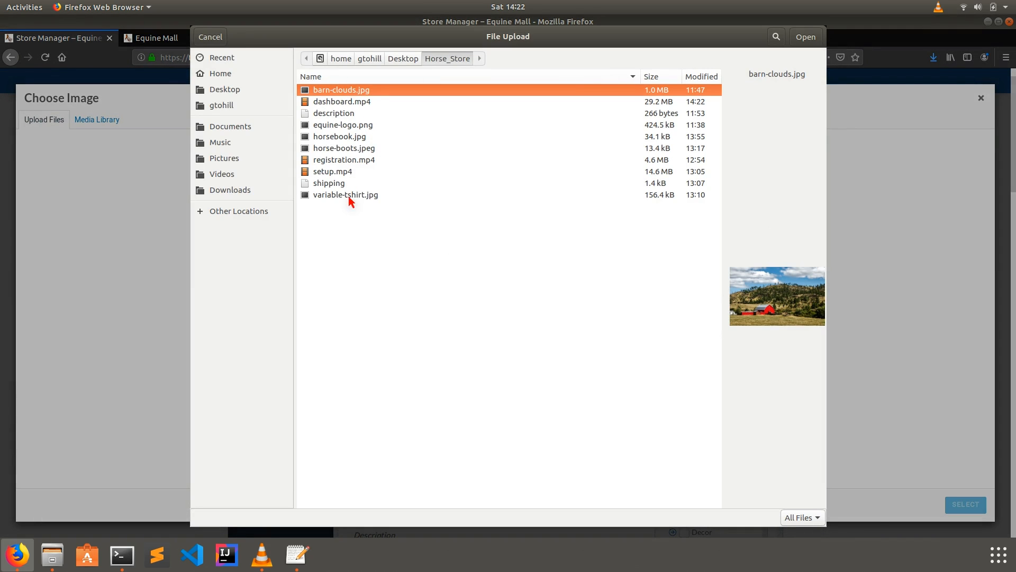
pyautogui.click(336, 150)
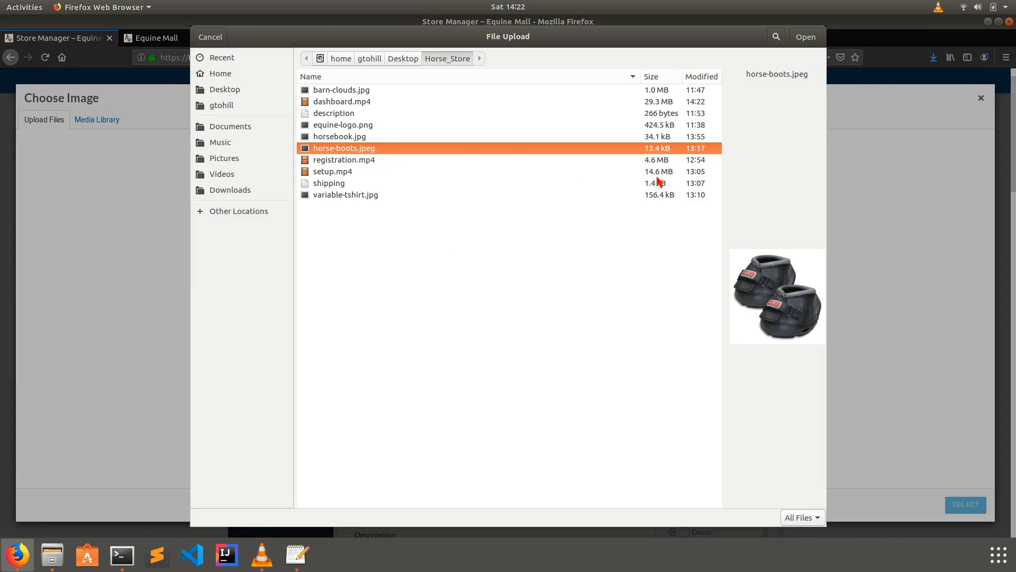
pyautogui.click(804, 39)
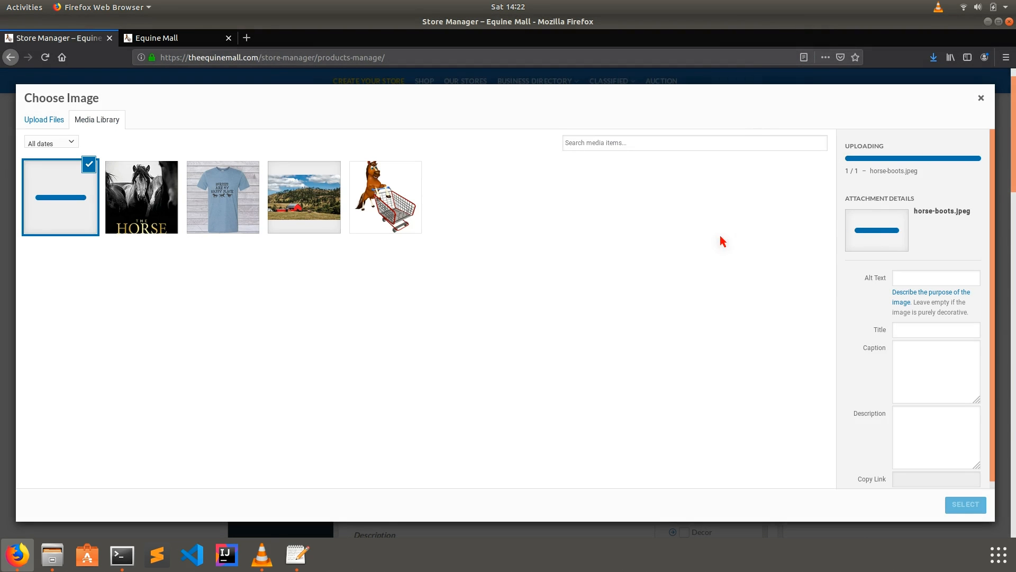
# Step: Give the uploaded boots image the alt text Hoof Boots and set it as the main product image
pyautogui.click(920, 280)
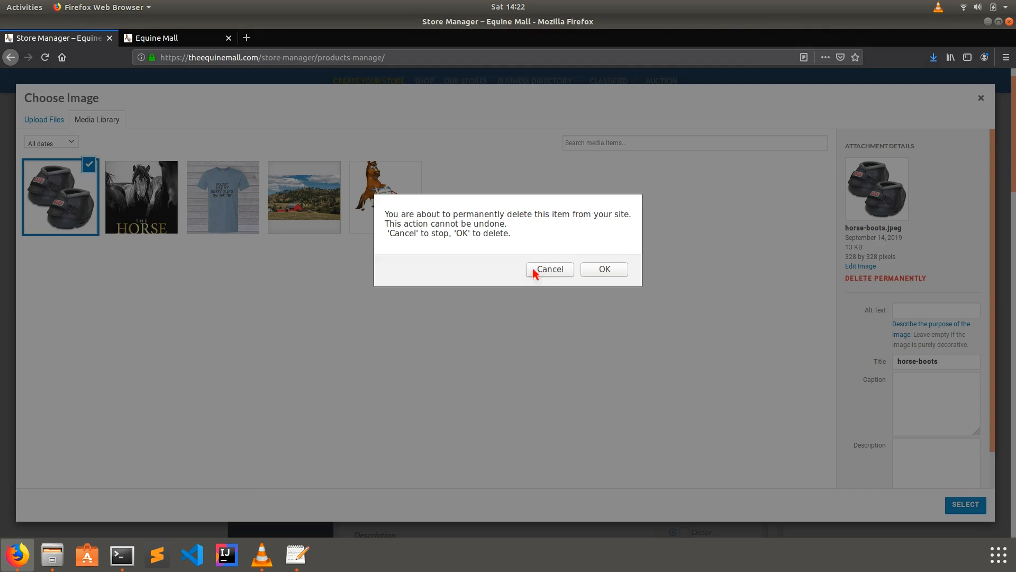
pyautogui.click(550, 269)
pyautogui.click(916, 310)
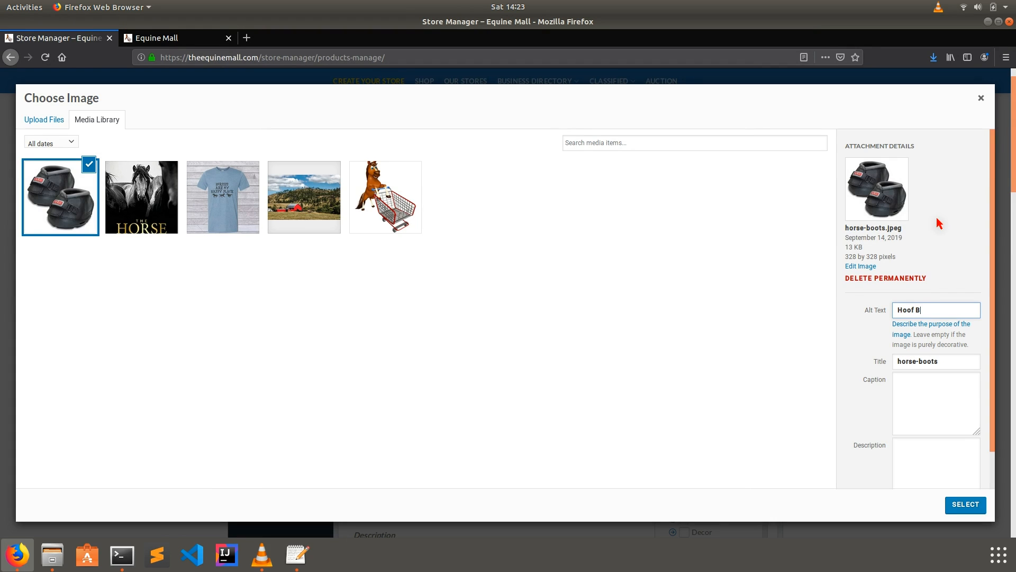
pyautogui.click(964, 501)
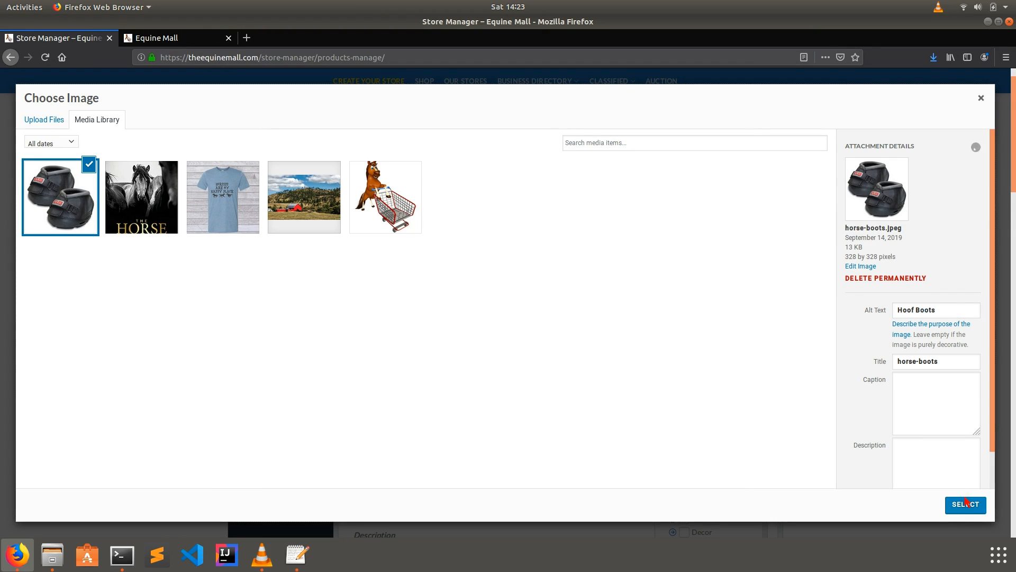
pyautogui.click(965, 506)
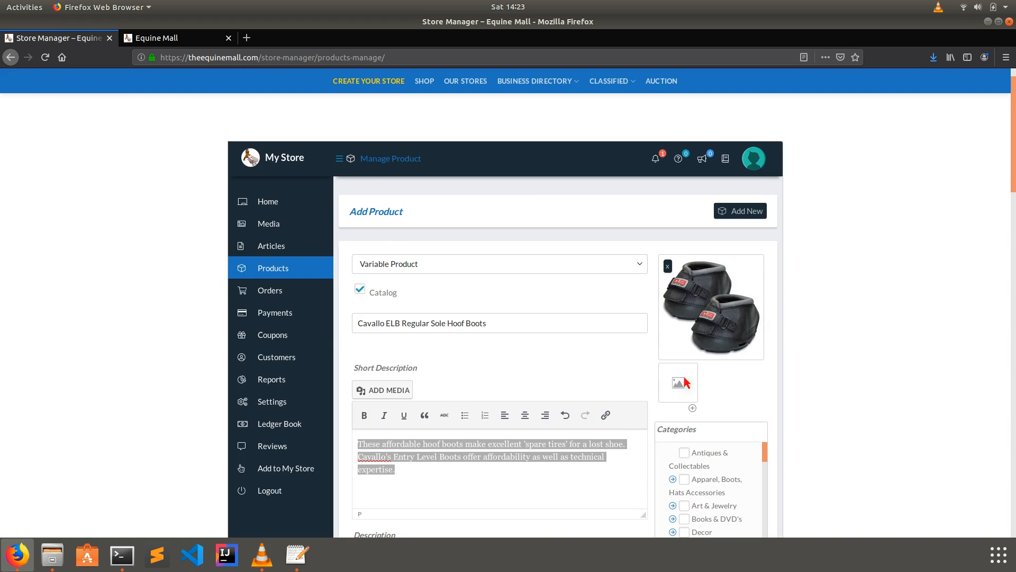
# Step: Add the horse-boots image from the media library to the product gallery
pyautogui.click(686, 379)
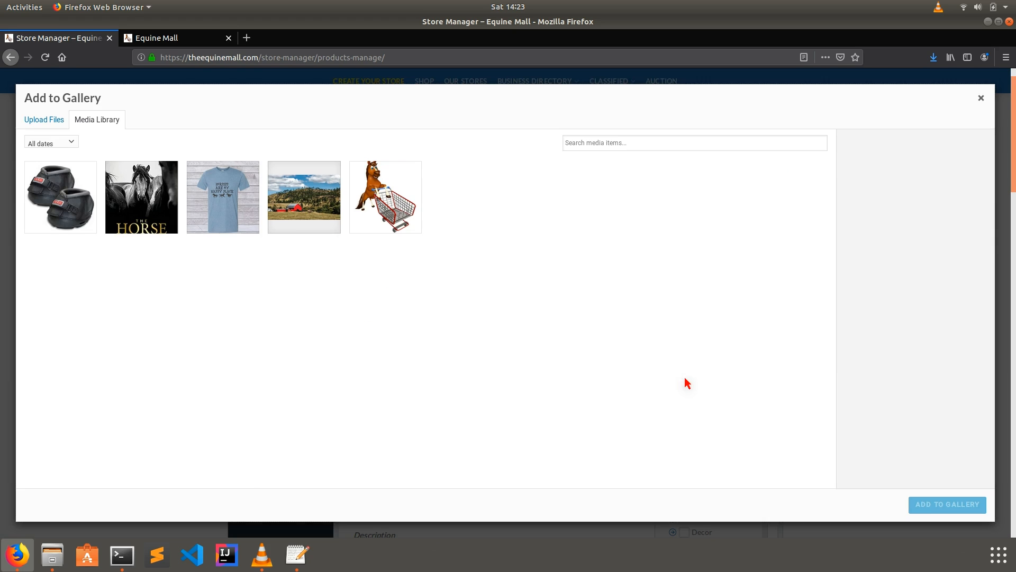
pyautogui.click(87, 218)
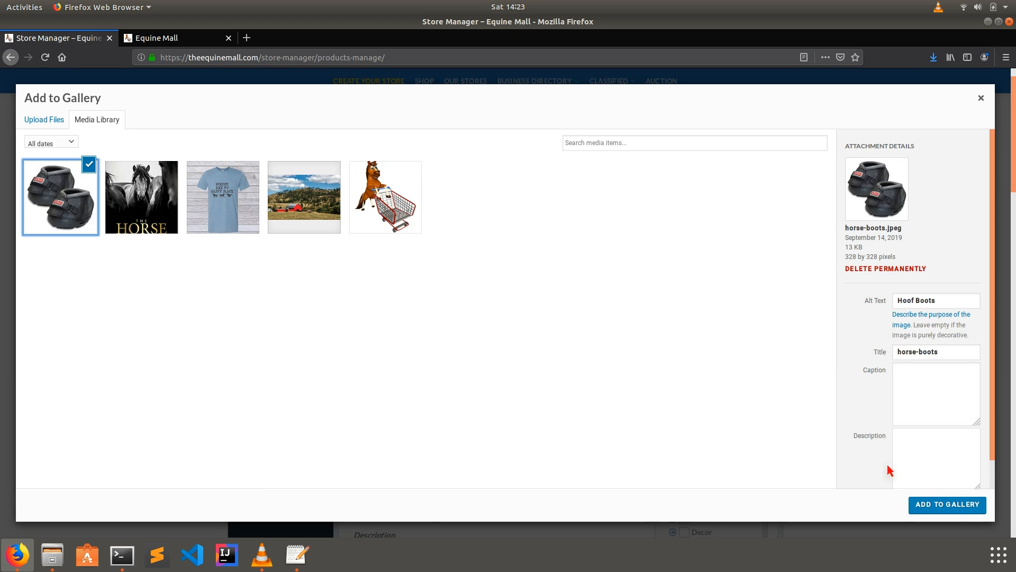
pyautogui.click(945, 506)
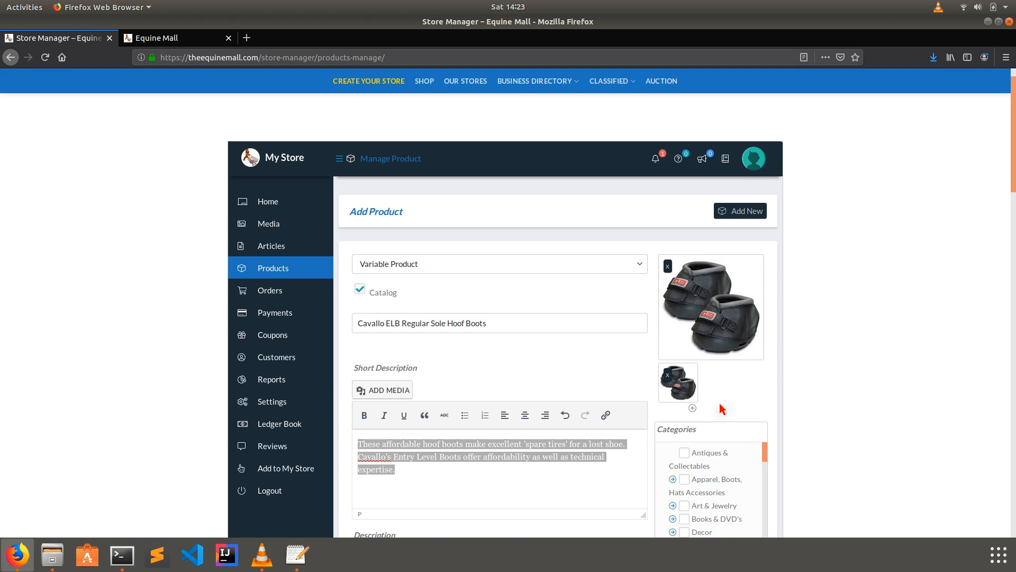
# Step: Add two empty image slots to the product gallery and delete both of them
pyautogui.click(693, 407)
pyautogui.click(747, 408)
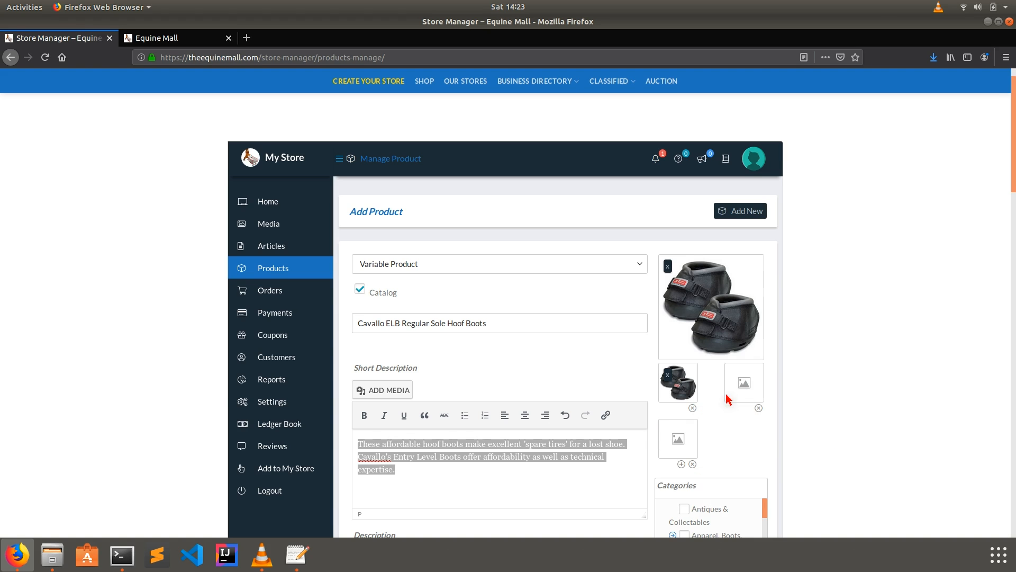
pyautogui.click(692, 464)
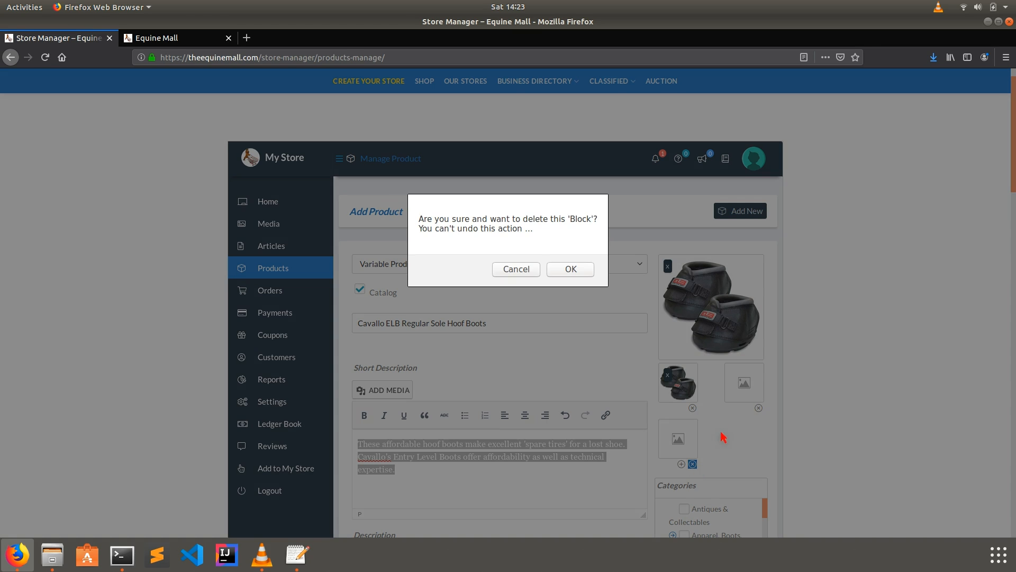
pyautogui.click(583, 272)
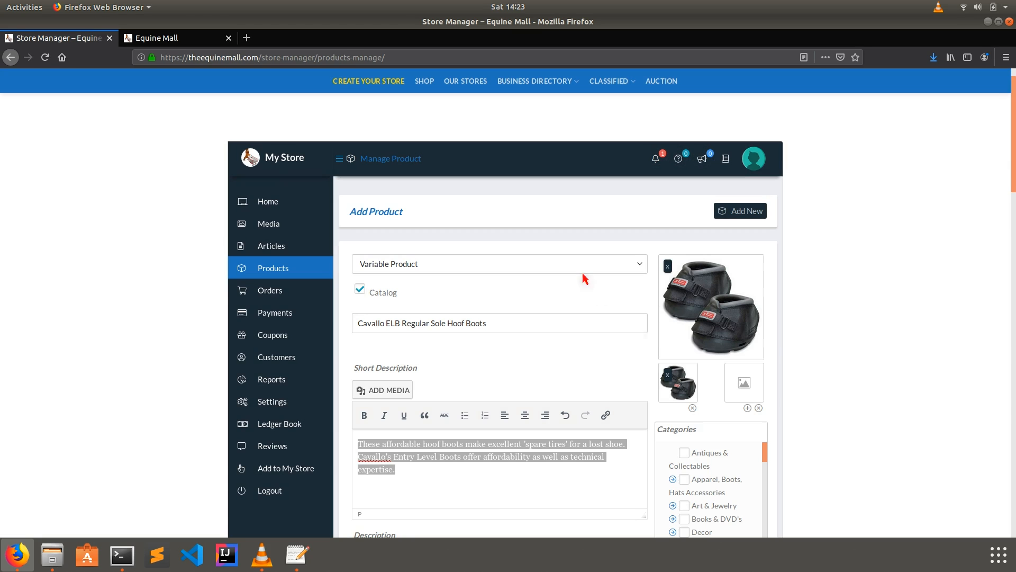
pyautogui.click(759, 408)
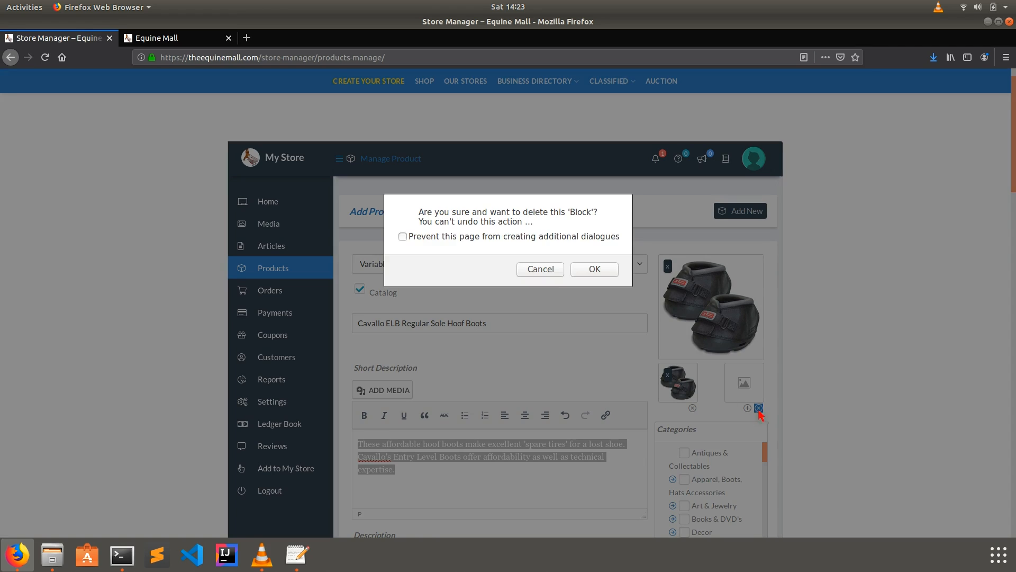
pyautogui.click(577, 273)
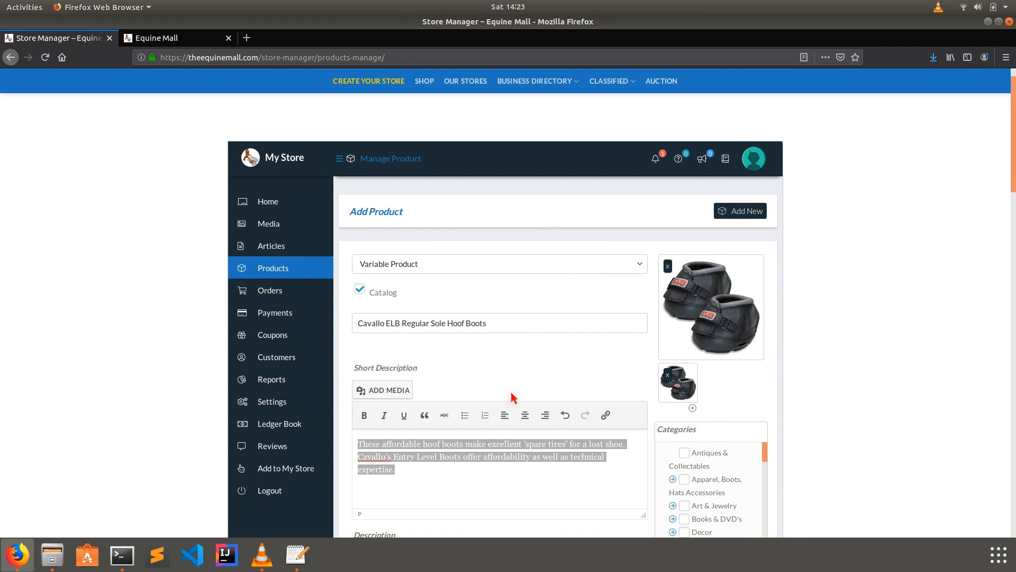
# Step: Assign the boots to the Apparel, Boots, Hats Accessories category and its Boot Overshoes subcategory
pyautogui.scroll(-2, 529, 396)
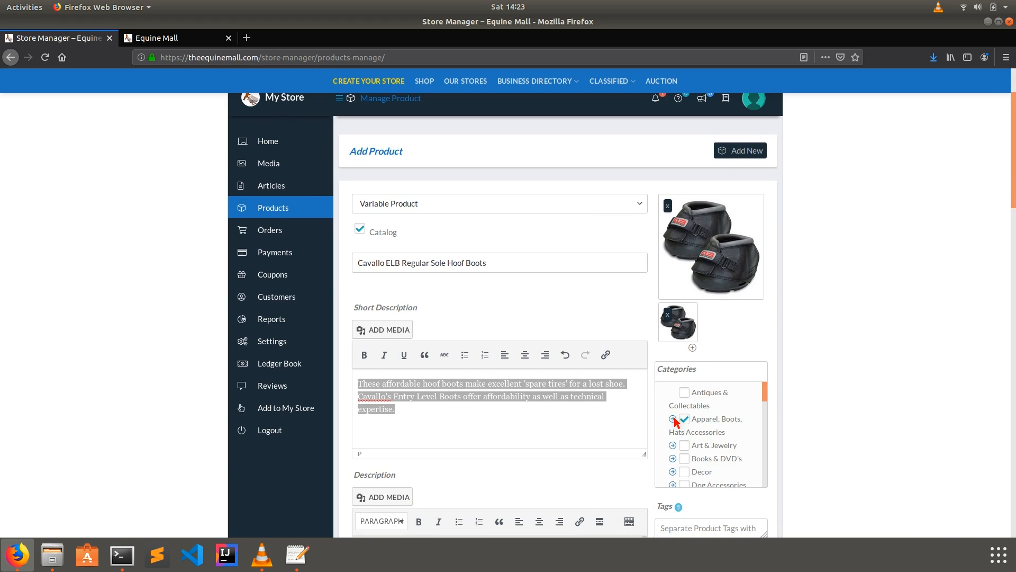
pyautogui.scroll(-2, 675, 423)
pyautogui.scroll(-3, 676, 424)
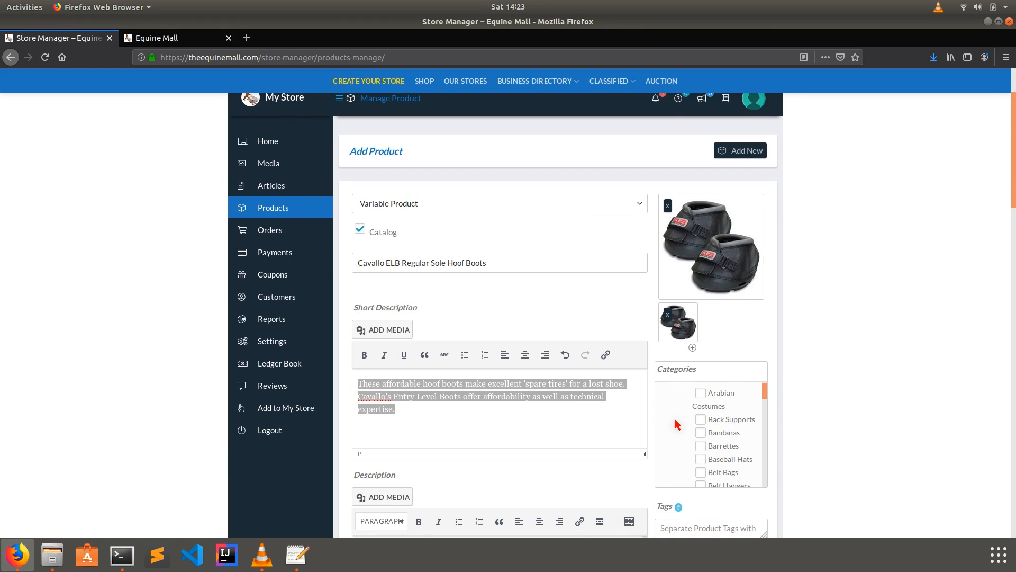
pyautogui.scroll(-2, 675, 424)
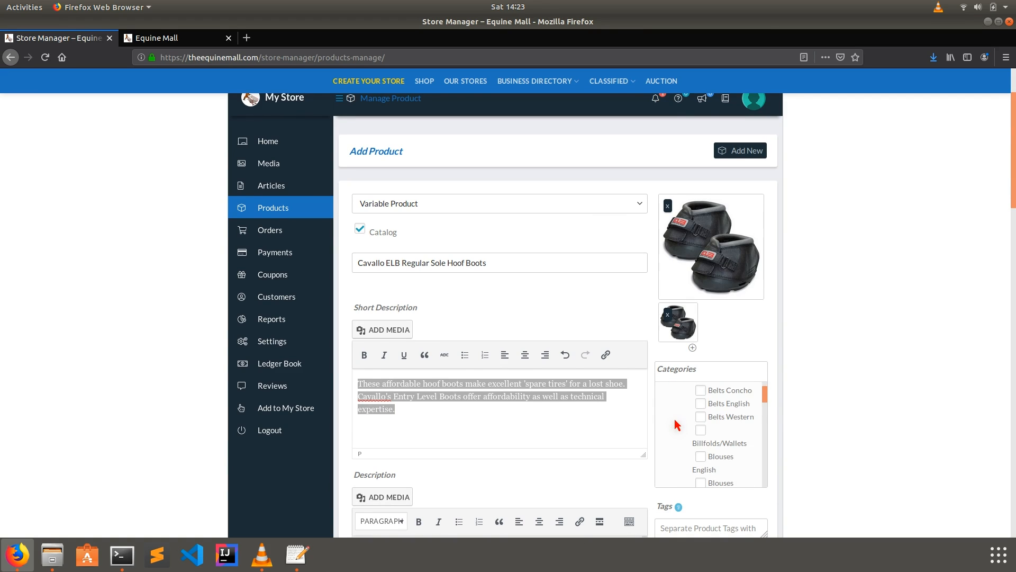
pyautogui.scroll(-4, 676, 423)
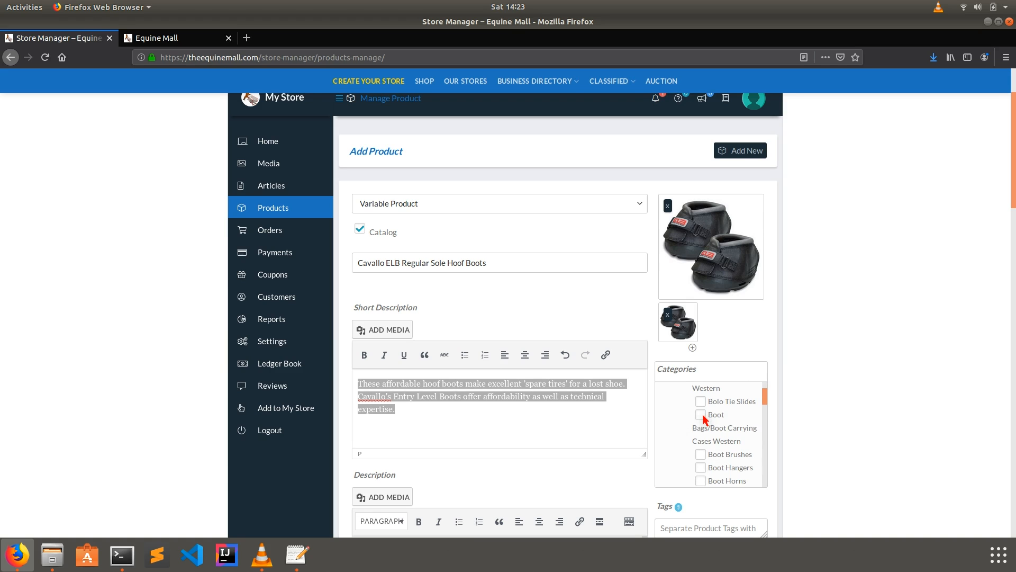
pyautogui.scroll(-2, 702, 423)
pyautogui.scroll(-2, 701, 444)
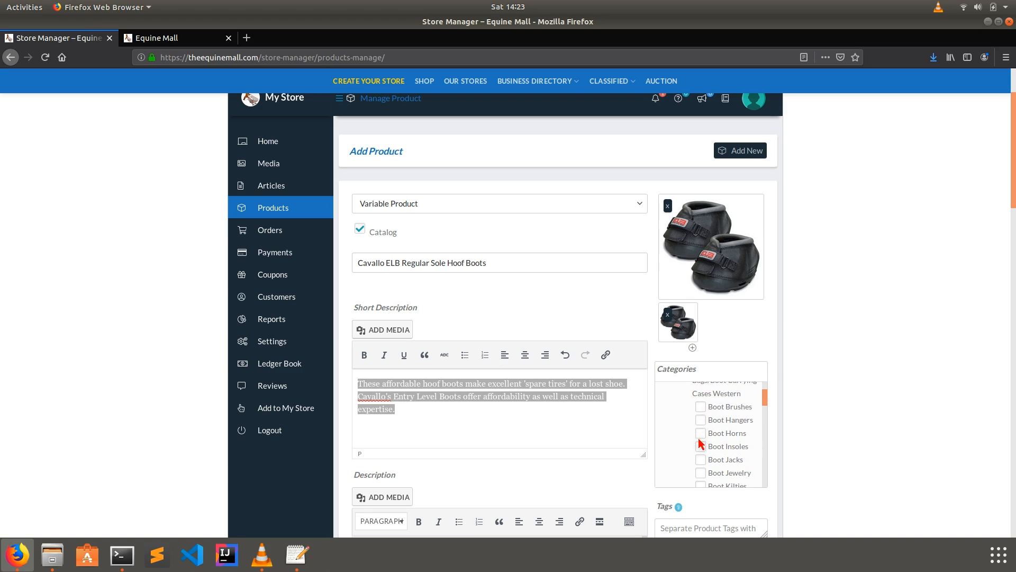
pyautogui.scroll(-5, 701, 444)
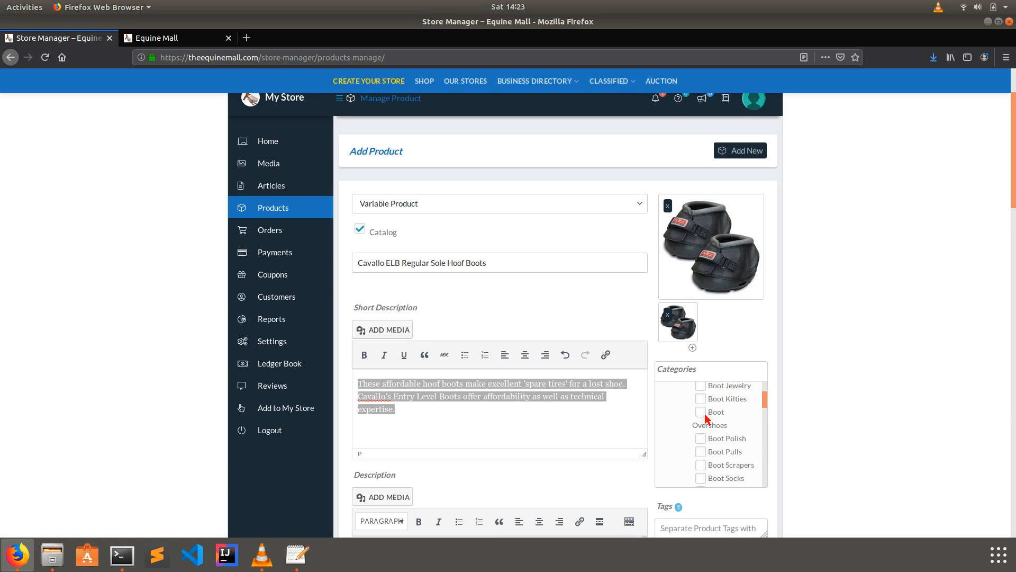
pyautogui.click(702, 414)
pyautogui.scroll(-5, 825, 415)
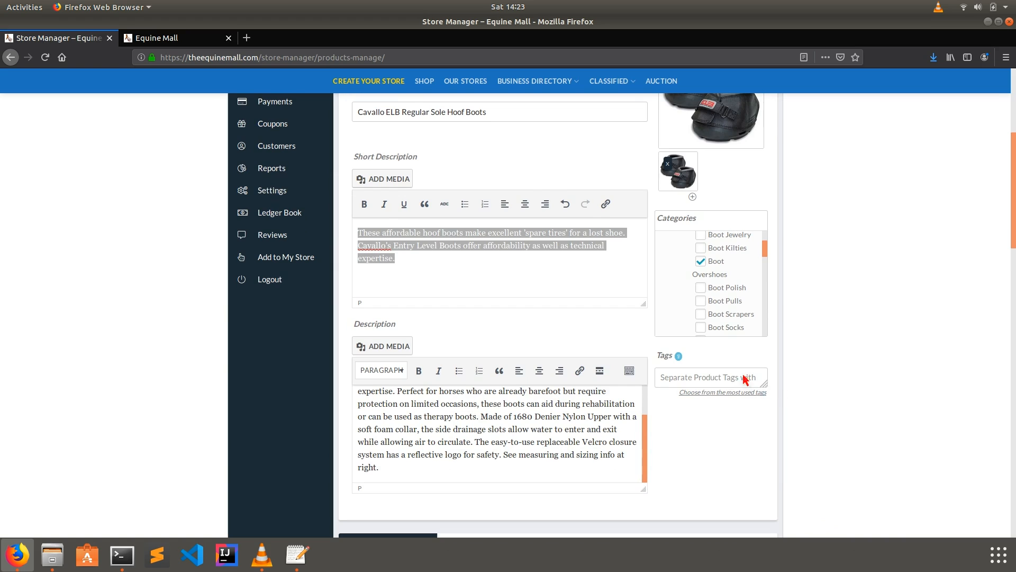
pyautogui.click(706, 381)
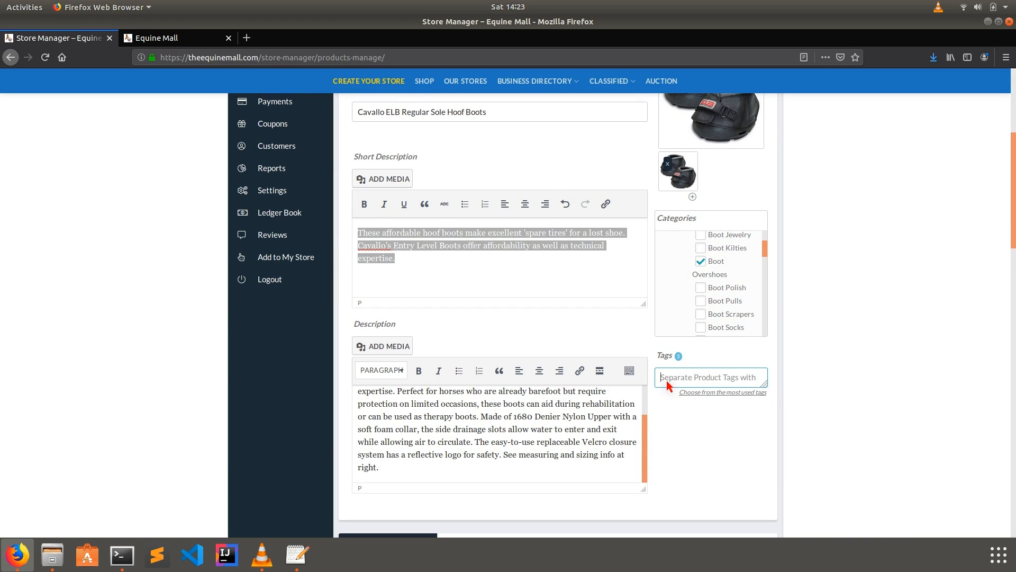
pyautogui.scroll(-6, 667, 380)
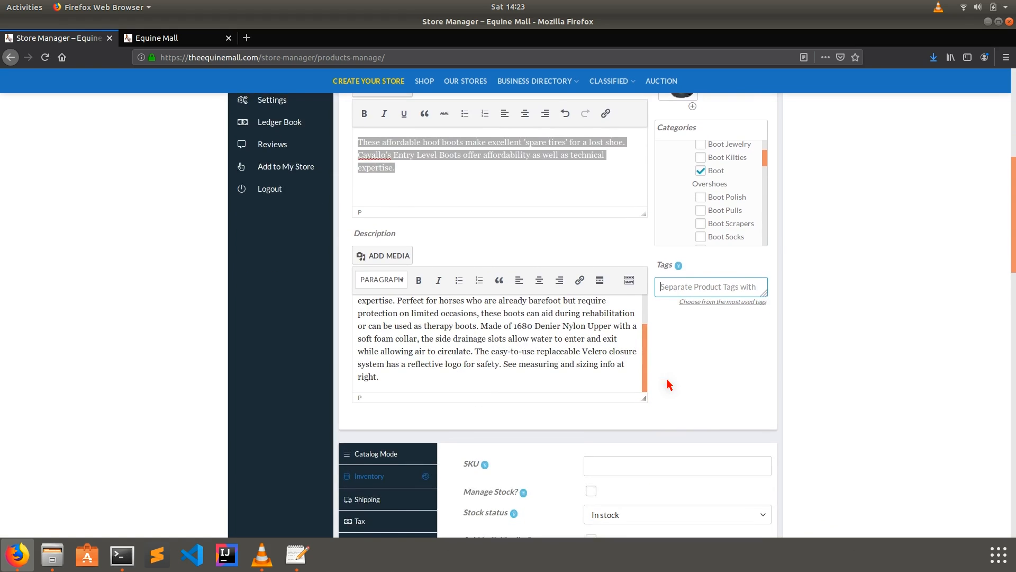
pyautogui.click(616, 374)
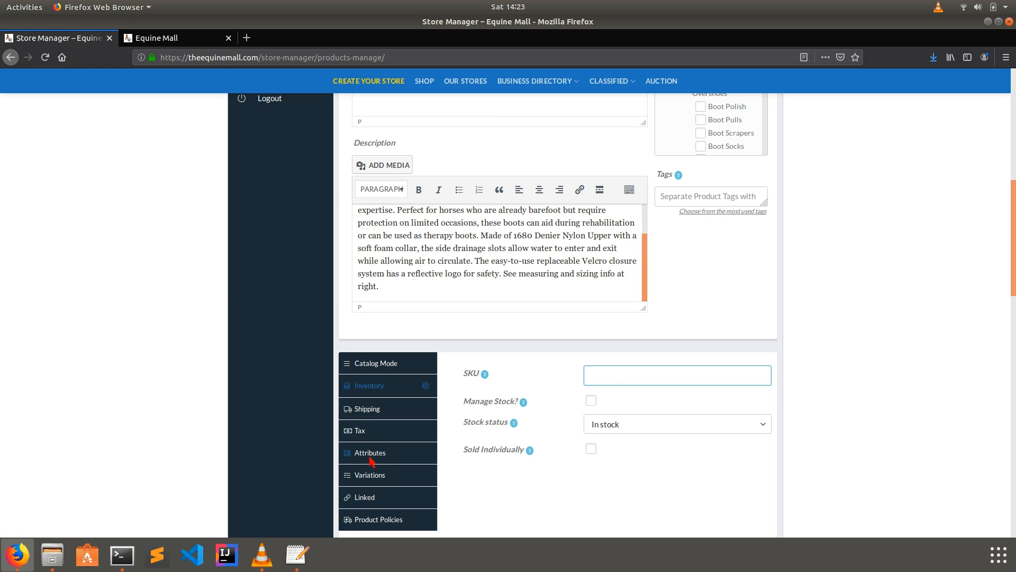
pyautogui.scroll(8, 485, 454)
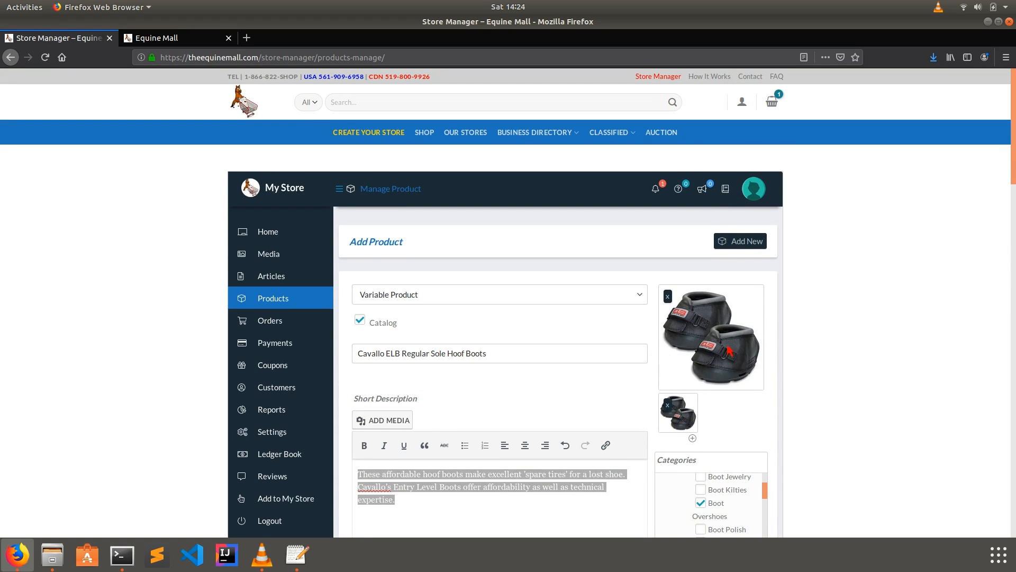
pyautogui.scroll(-9, 586, 380)
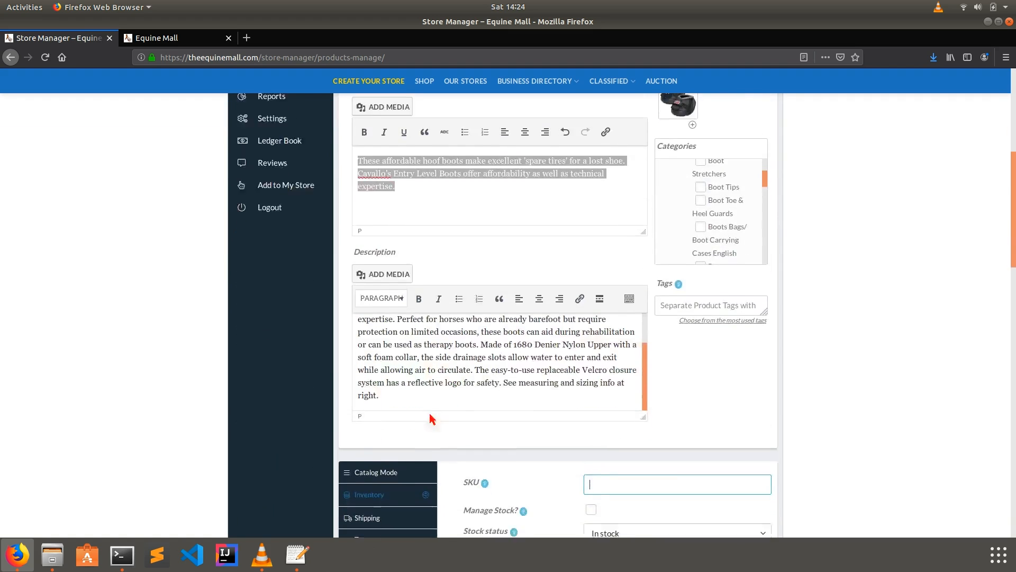
# Step: Open the product's attribute settings and look over the options of the predefined Color attribute
pyautogui.click(370, 423)
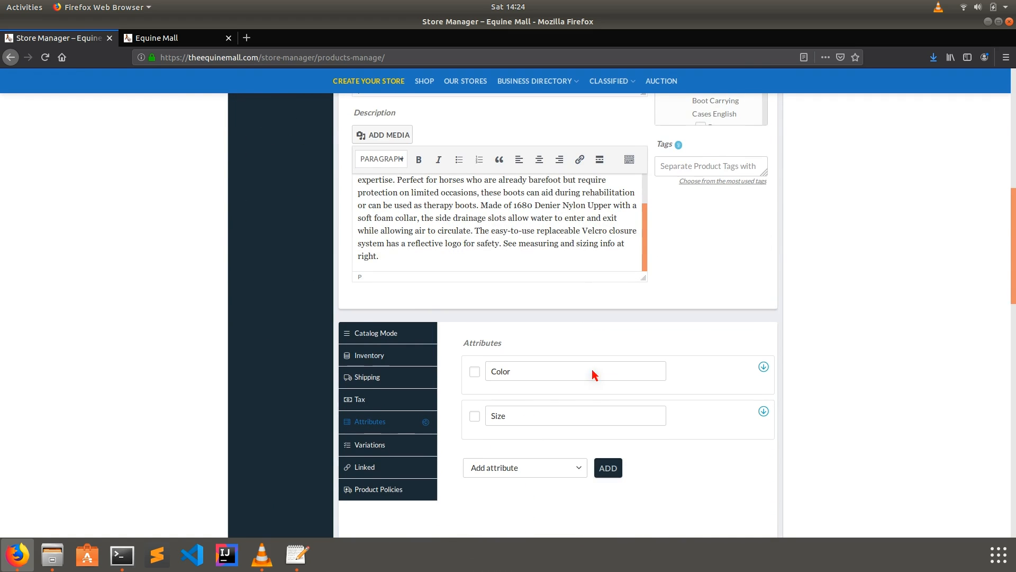
pyautogui.click(764, 368)
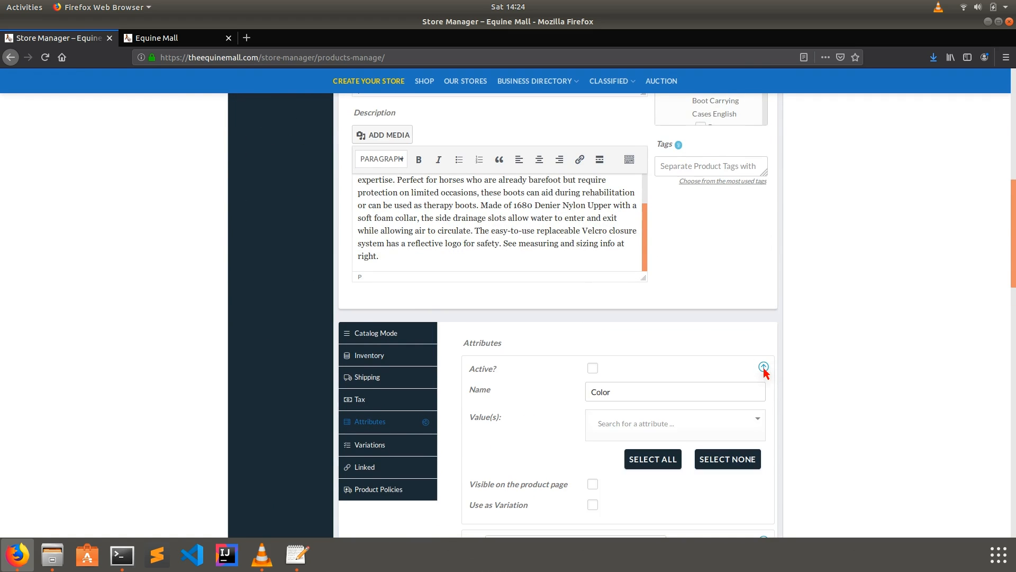
pyautogui.click(764, 367)
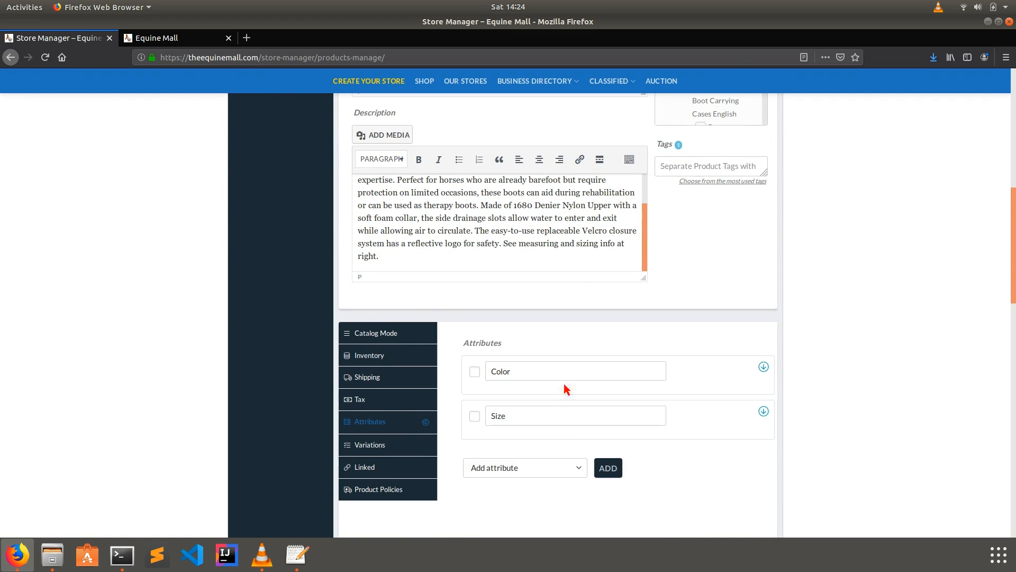
# Step: Add a custom attribute named Shoe Size with the values Large and X-Large
pyautogui.click(613, 471)
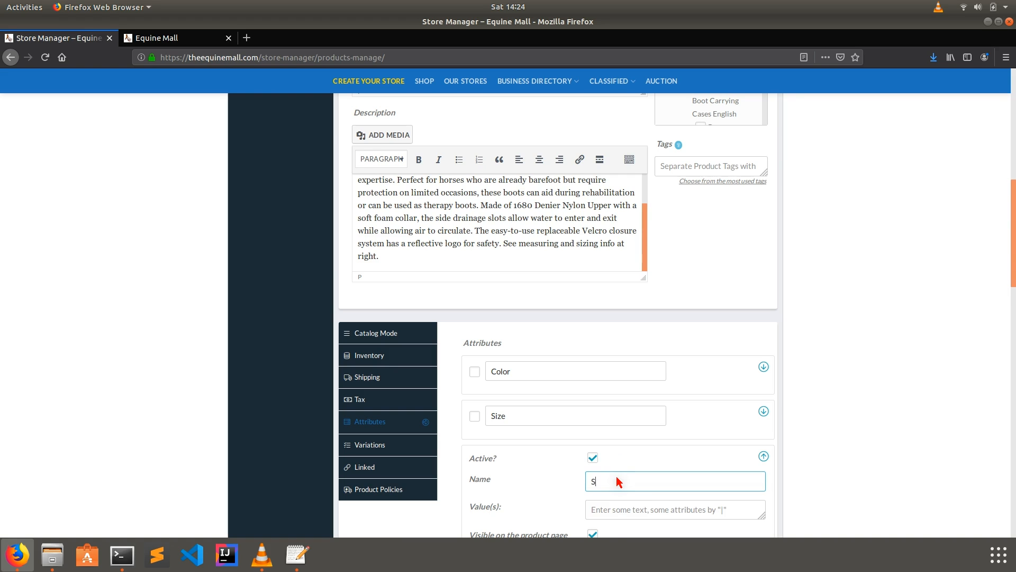
pyautogui.write('Shoe Size')
pyautogui.click(606, 513)
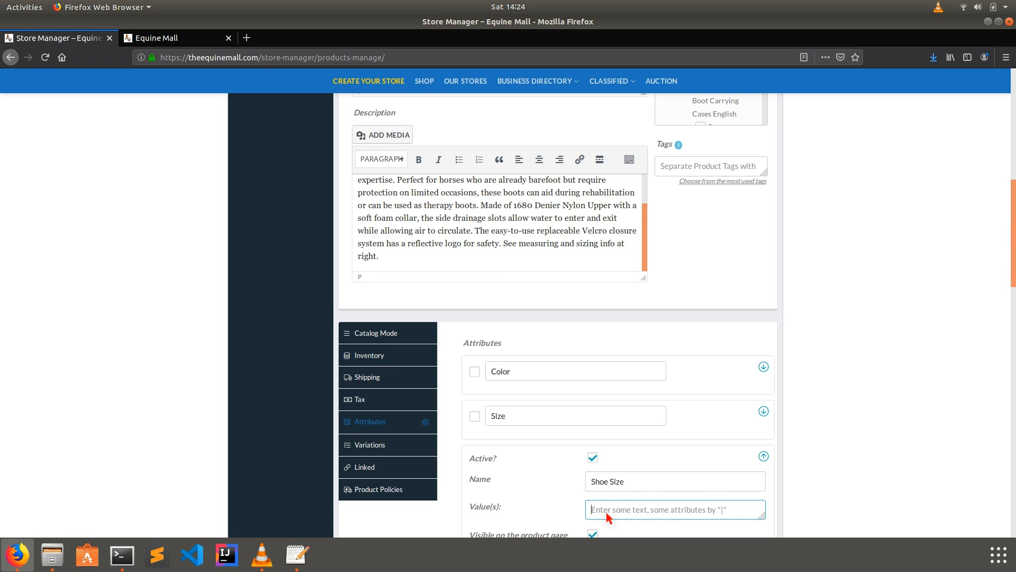
pyautogui.write('Large |')
pyautogui.write('X-Large')
pyautogui.scroll(-3, 629, 514)
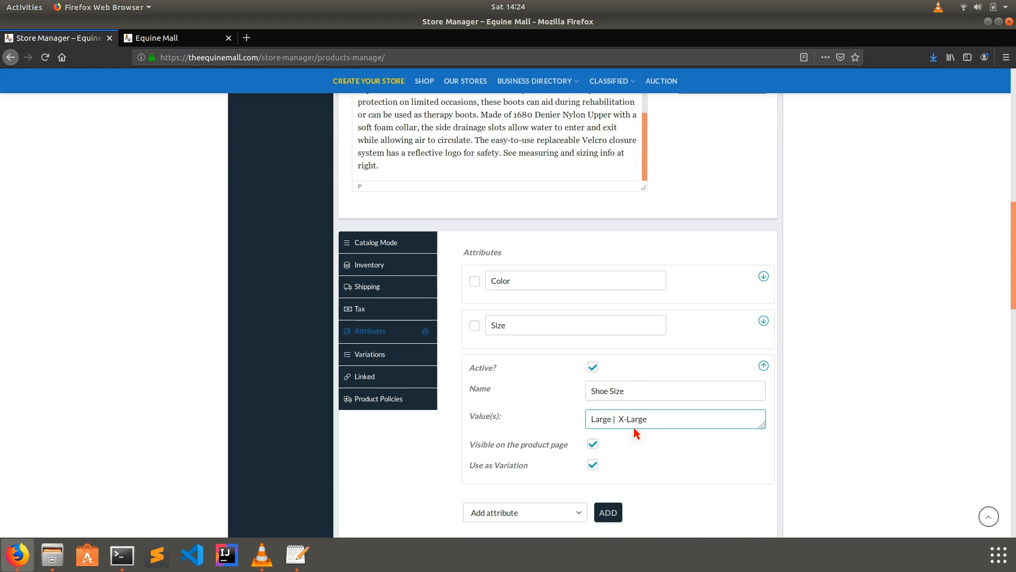
# Step: Add a second custom attribute named Color with the values Black and Tan
pyautogui.scroll(10, 561, 323)
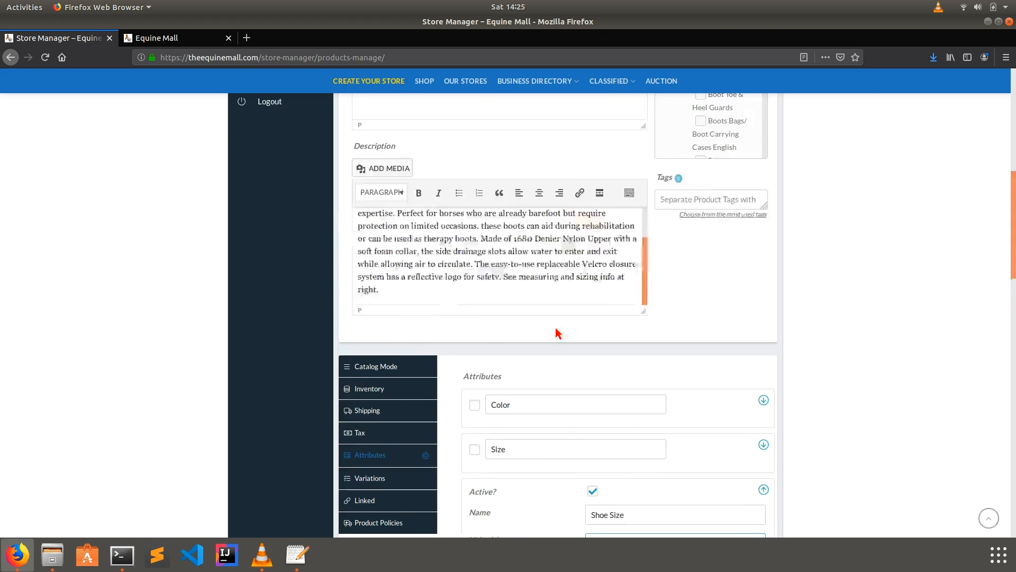
pyautogui.scroll(-10, 550, 419)
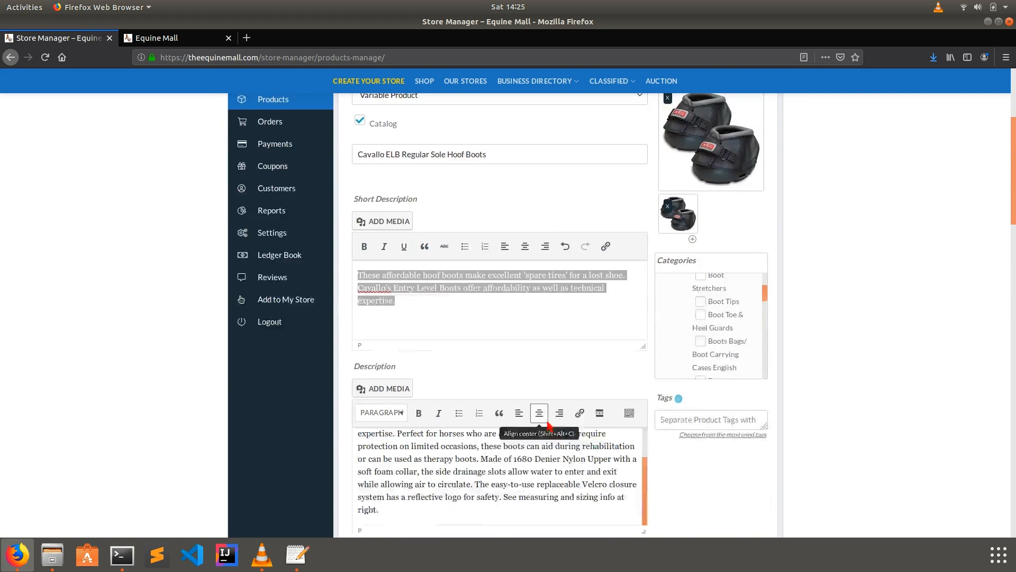
pyautogui.scroll(-3, 551, 419)
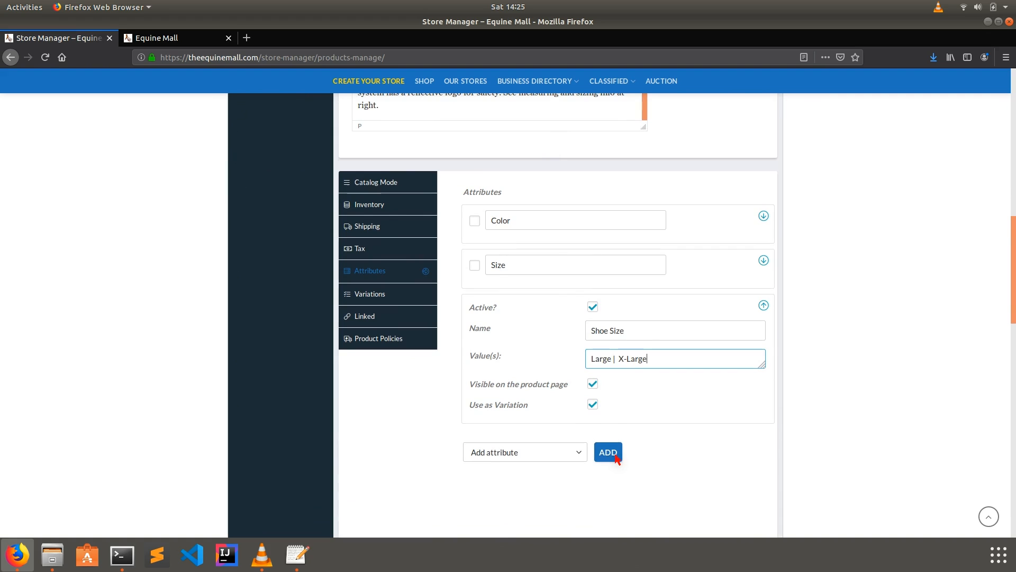
pyautogui.click(608, 453)
pyautogui.click(608, 464)
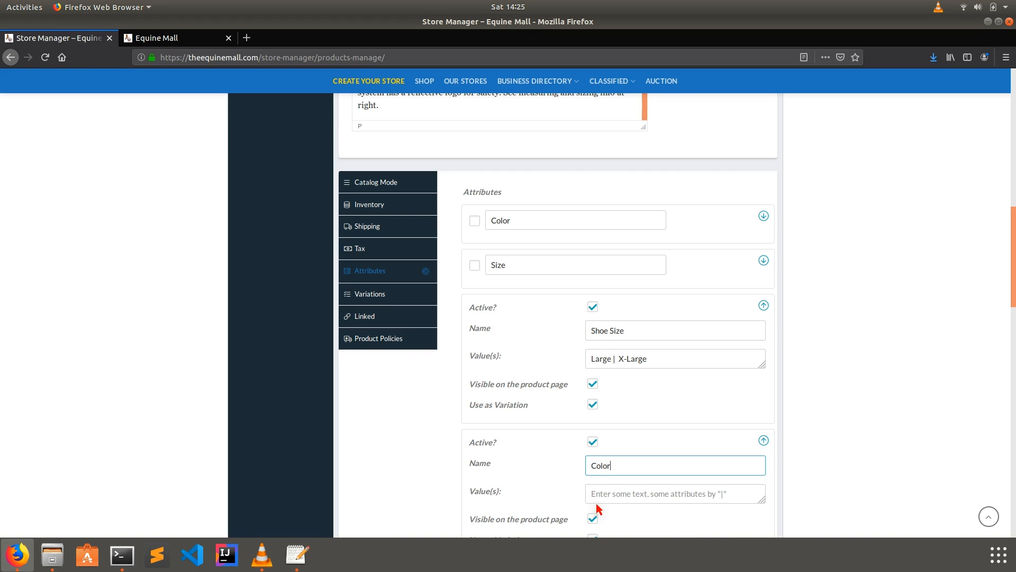
pyautogui.click(731, 496)
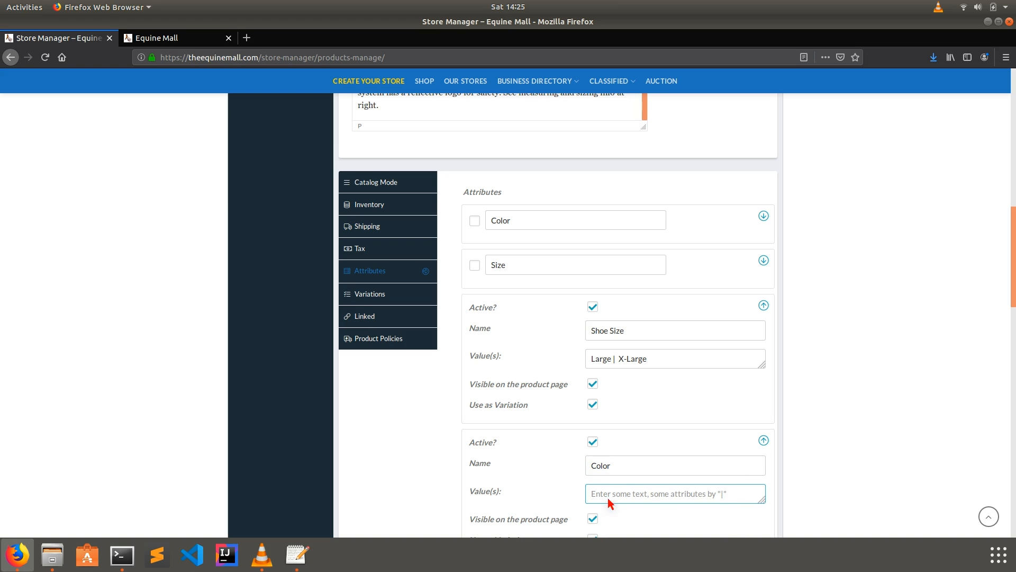
pyautogui.write('Back | Tan')
pyautogui.scroll(-2, 566, 376)
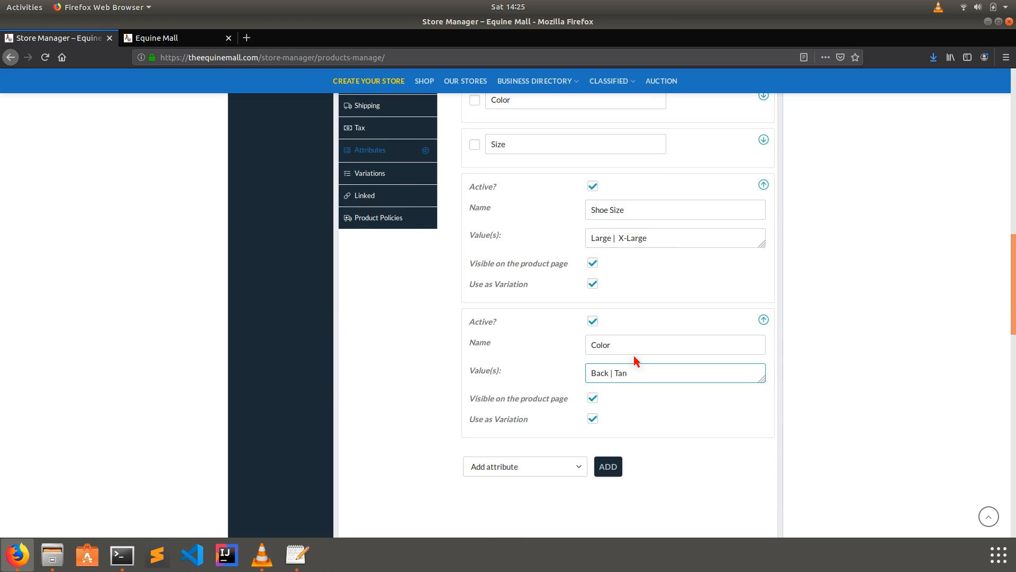
pyautogui.write('l')
pyautogui.scroll(-2, 797, 441)
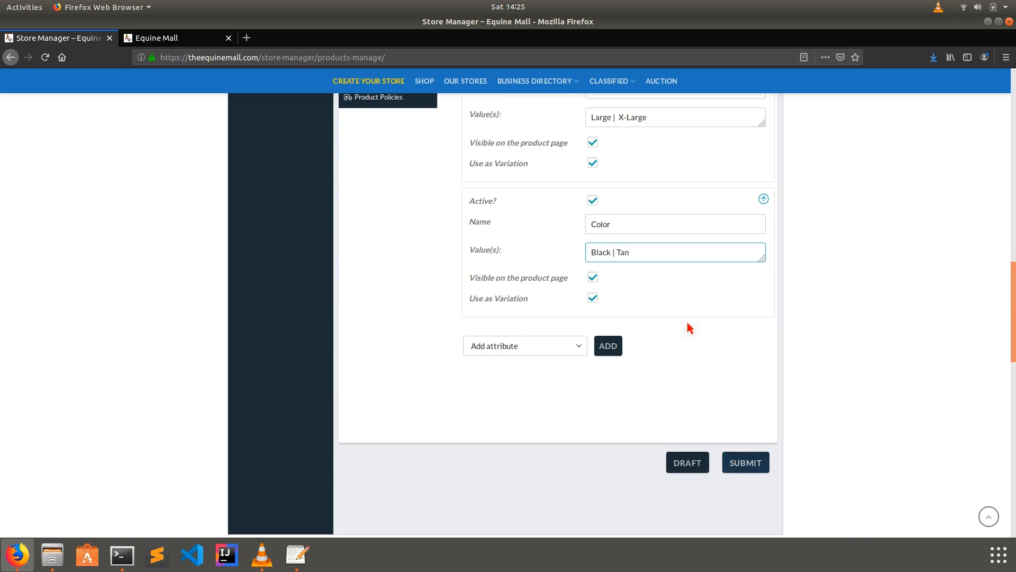
# Step: Submit the hoof boots product with its Shoe Size and Color attributes for publishing
pyautogui.scroll(1, 688, 324)
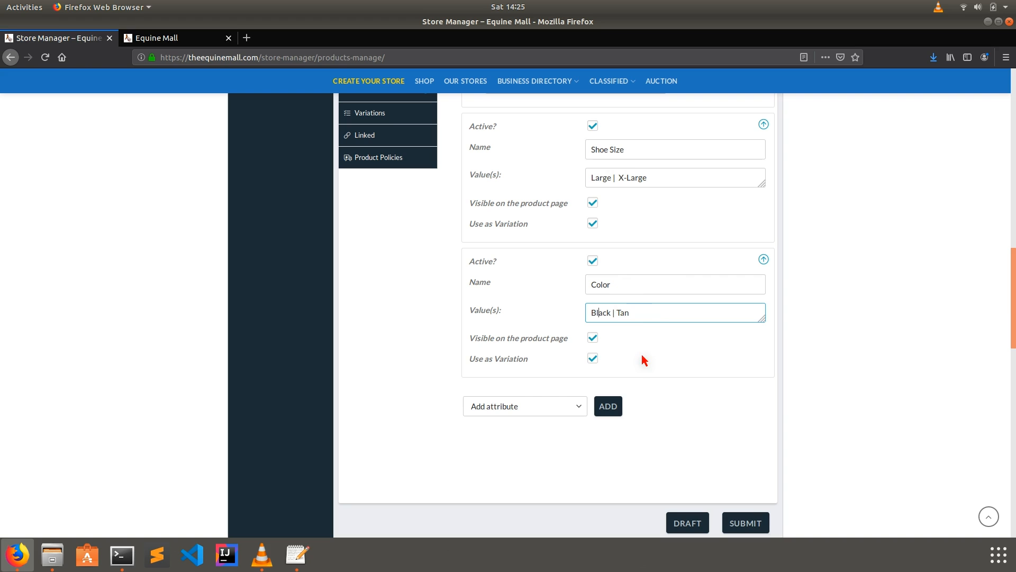
pyautogui.scroll(3, 593, 296)
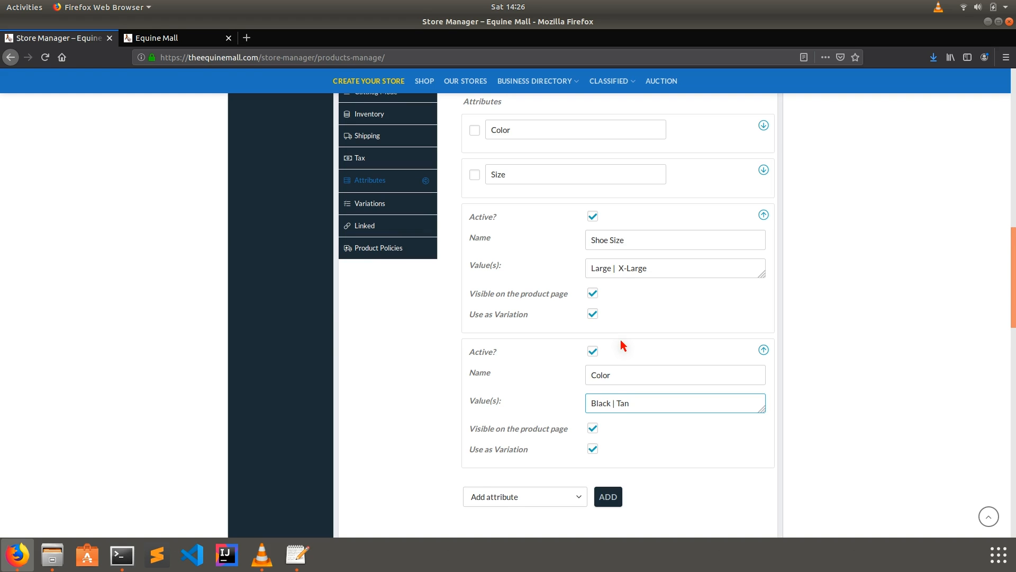
pyautogui.scroll(3, 623, 345)
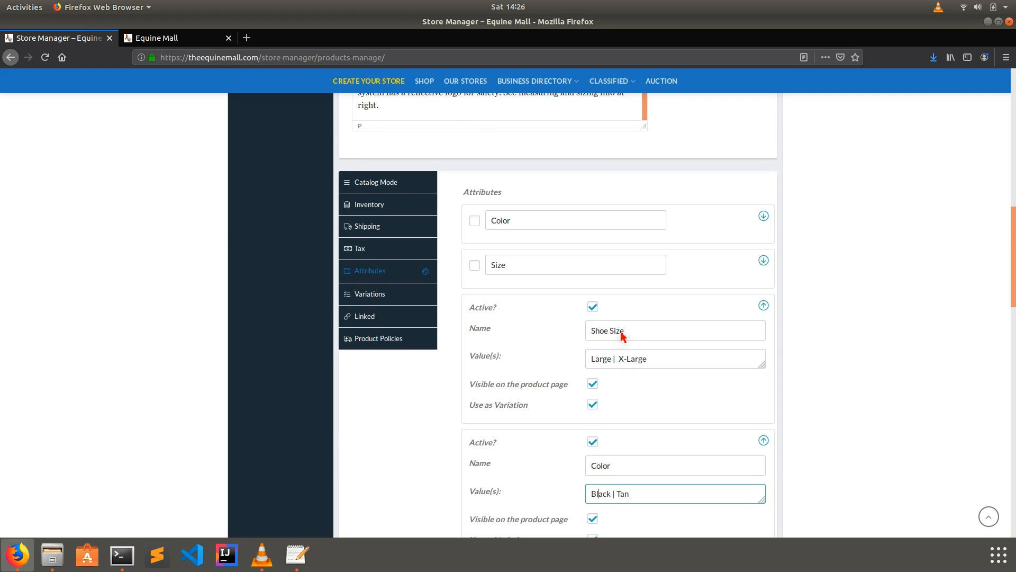
pyautogui.scroll(-8, 623, 334)
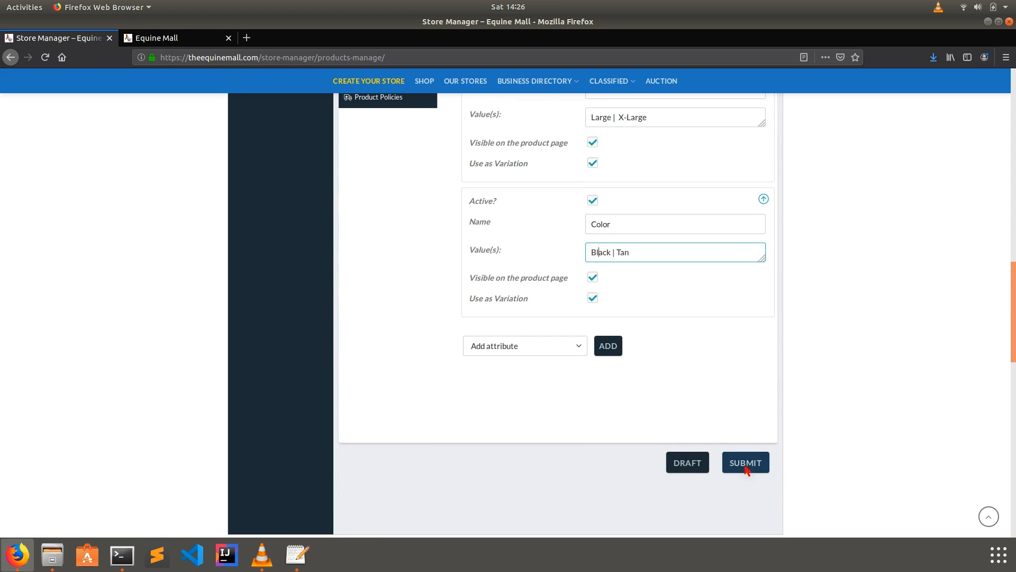
pyautogui.click(746, 469)
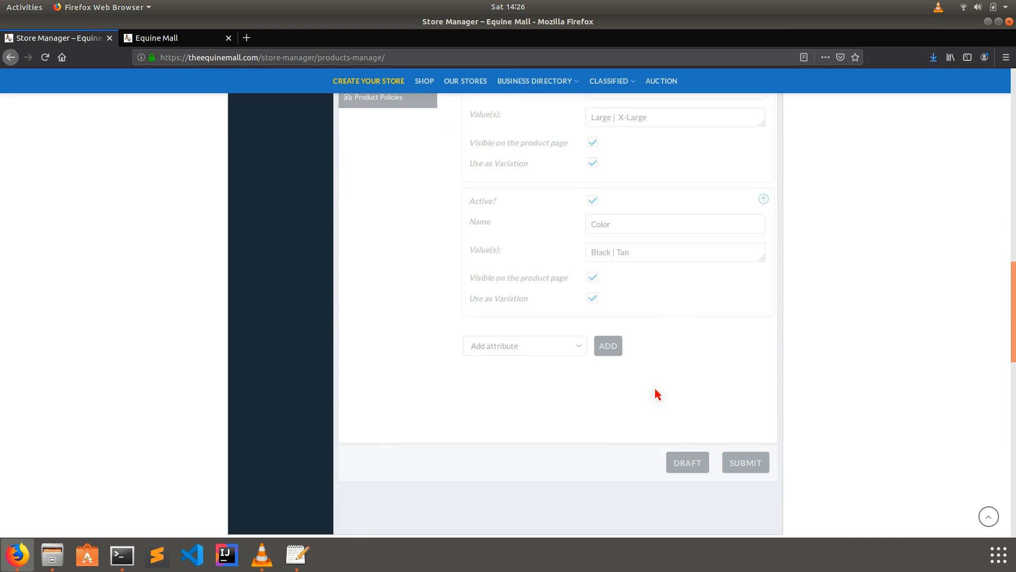
pyautogui.moveTo(540, 472); pyautogui.dragTo(385, 475)
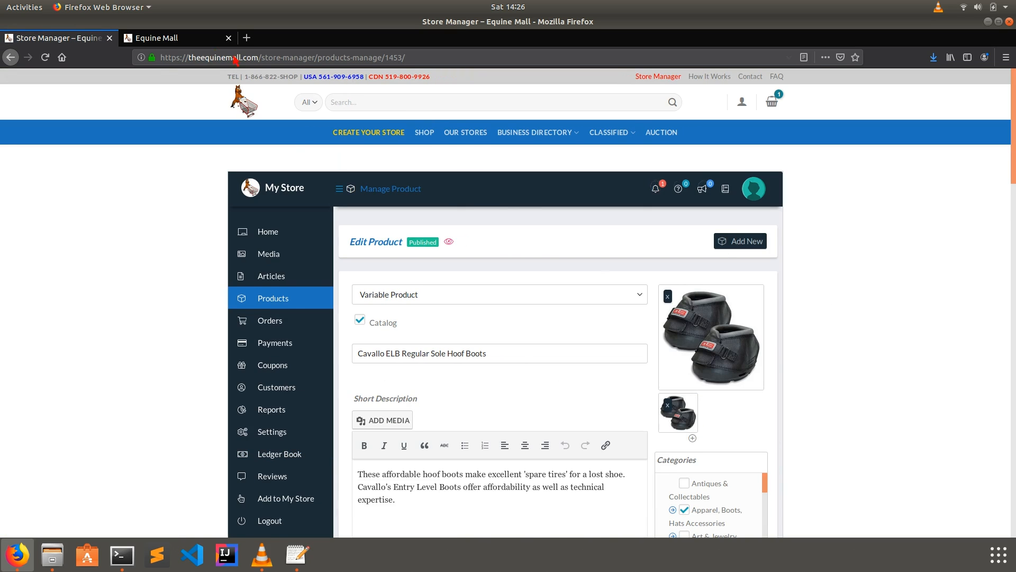
# Step: Open the Cavallo ELB Regular Sole Hoof Boots page from the shop and examine the published listing
pyautogui.click(159, 37)
pyautogui.click(432, 133)
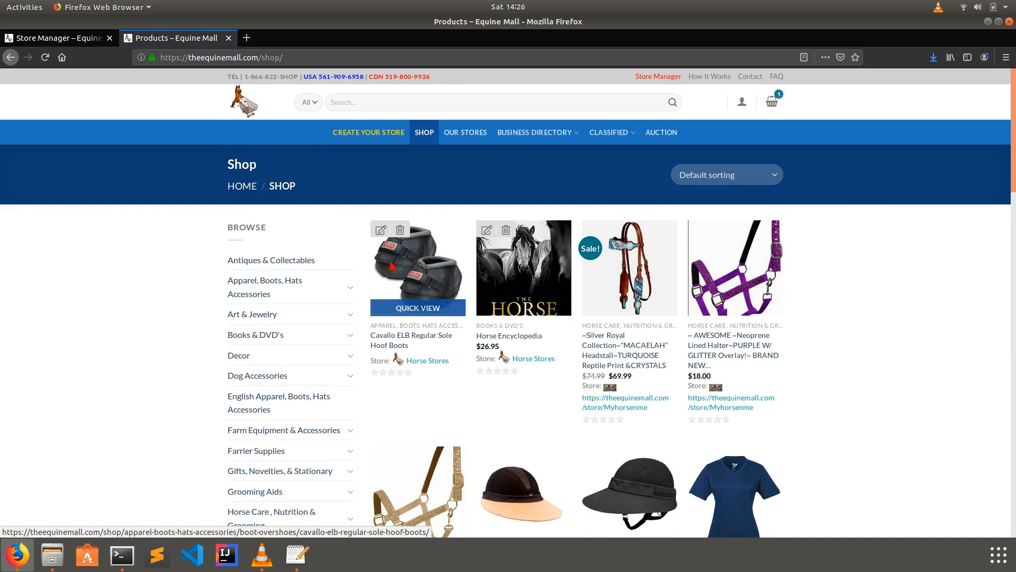
pyautogui.click(427, 280)
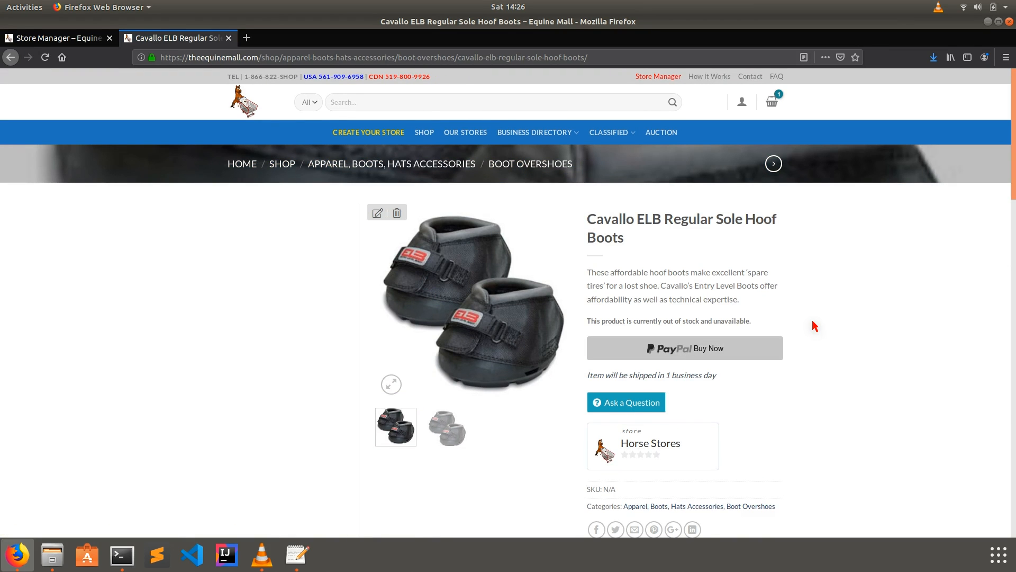
pyautogui.scroll(-3, 818, 353)
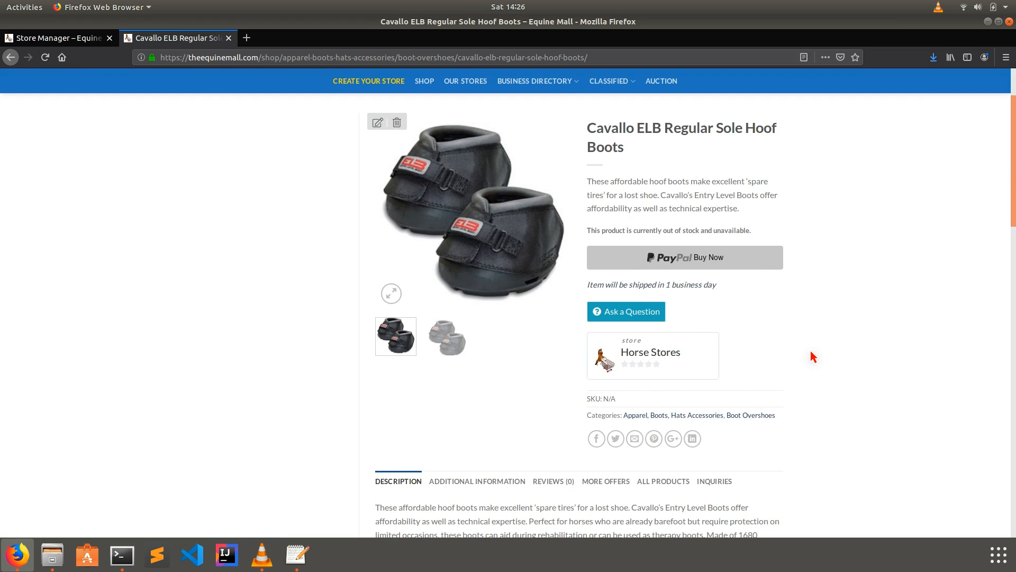
pyautogui.scroll(2, 812, 355)
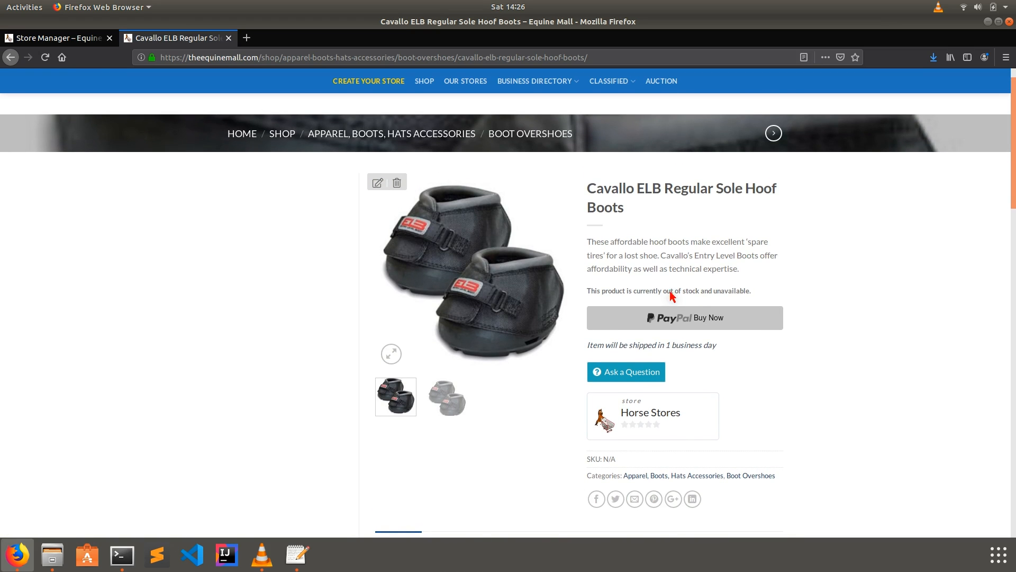
# Step: Return to the hoof boots product editor and review its inventory, shipping, tax, attributes and variations settings, including the stock status
pyautogui.click(53, 37)
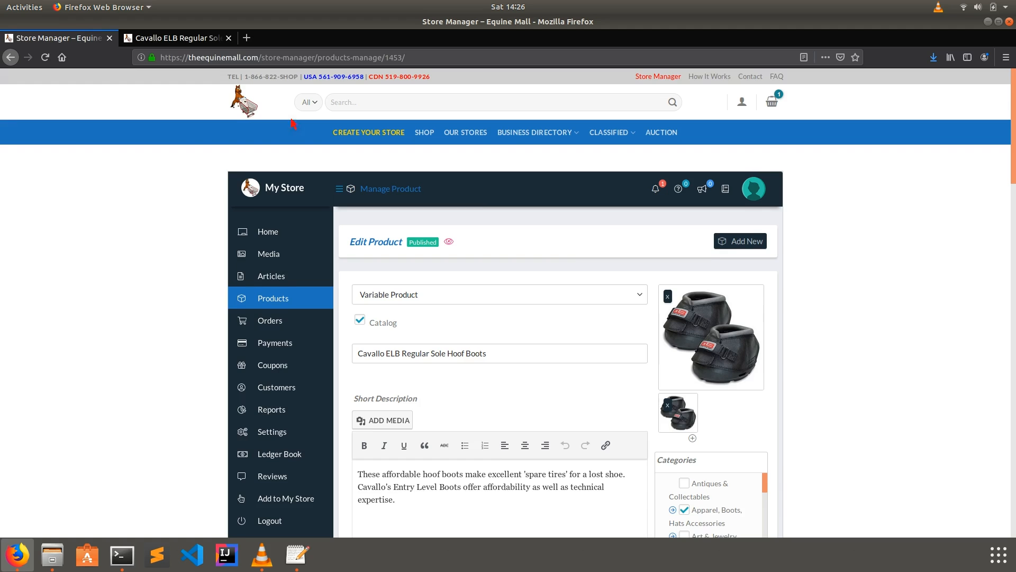
pyautogui.scroll(-6, 741, 364)
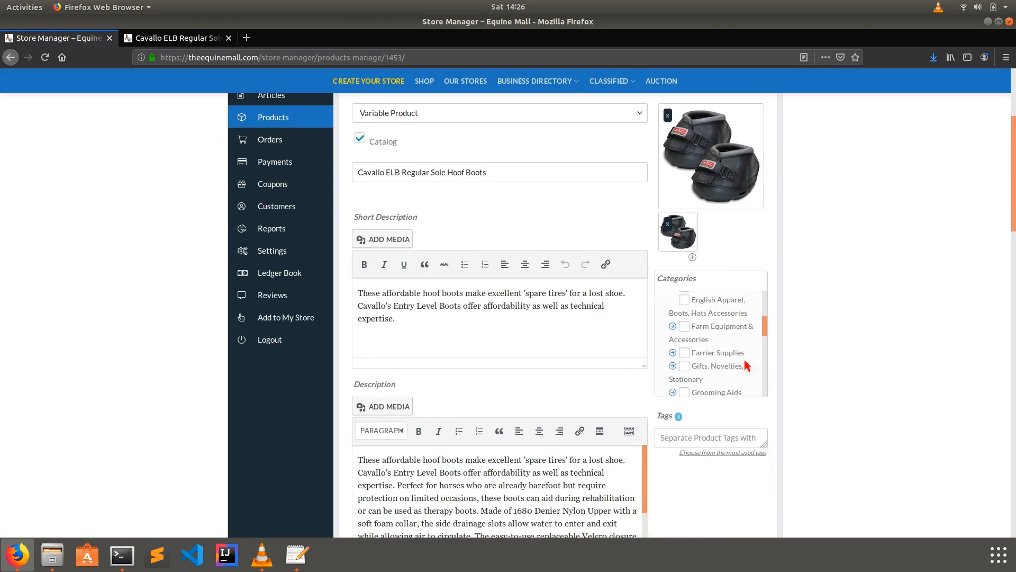
pyautogui.scroll(-6, 747, 365)
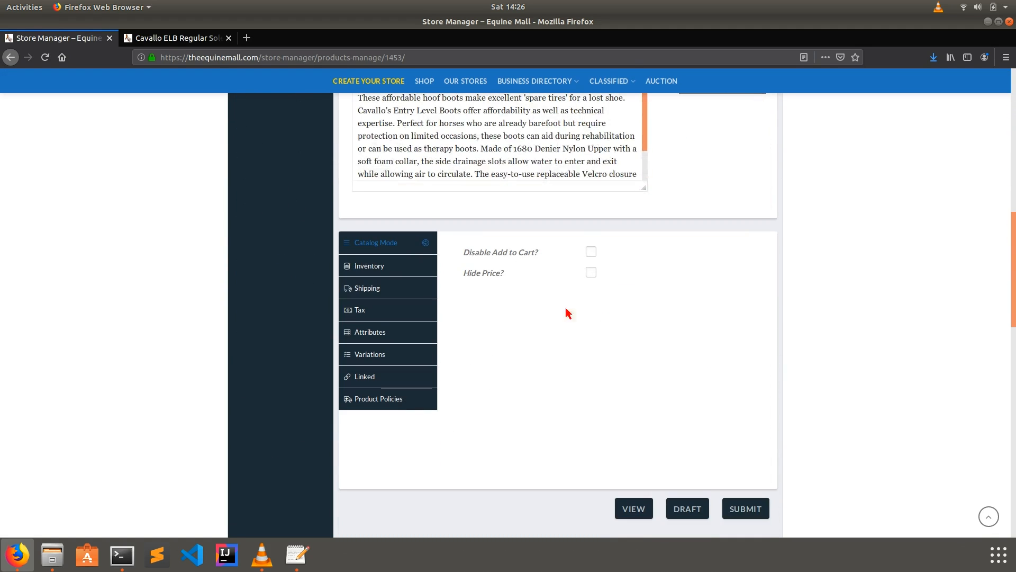
pyautogui.click(370, 267)
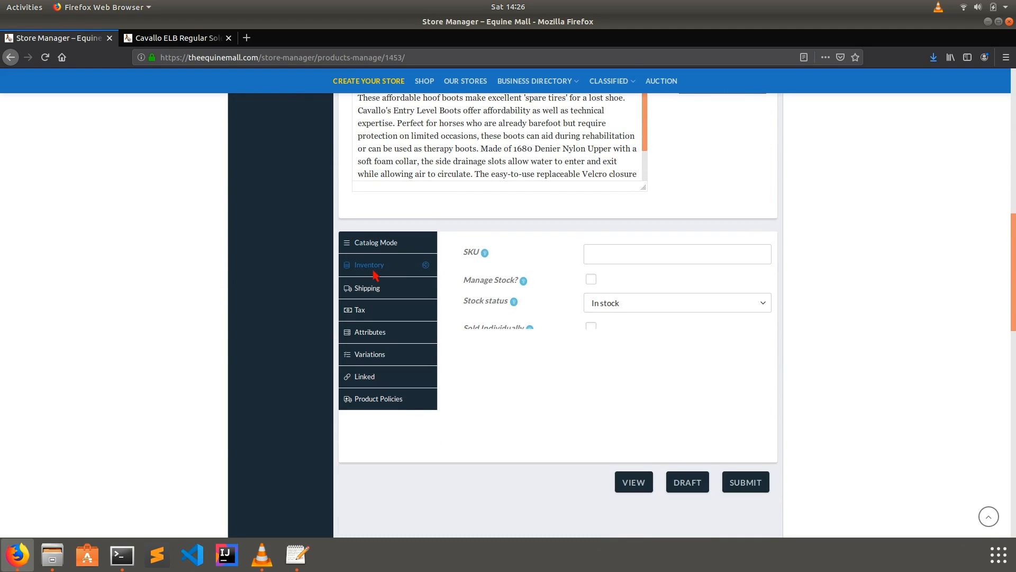
pyautogui.click(624, 301)
pyautogui.click(611, 320)
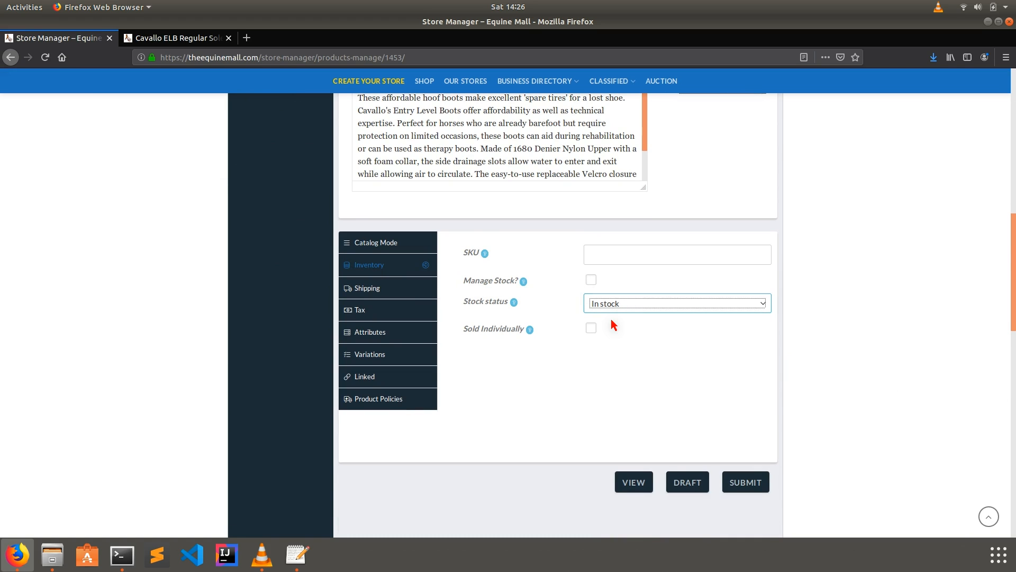
pyautogui.click(371, 288)
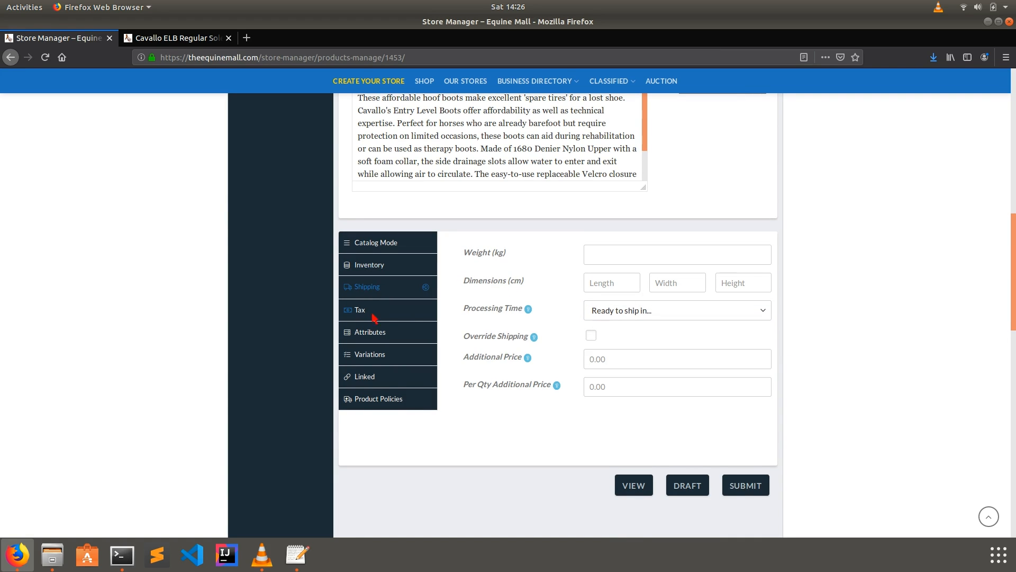
pyautogui.click(366, 310)
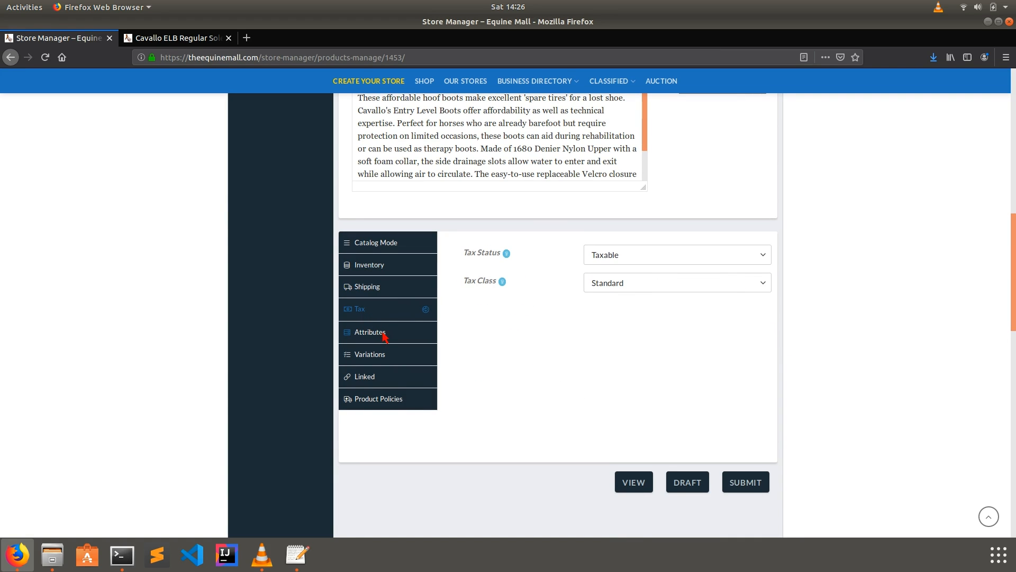
pyautogui.click(384, 337)
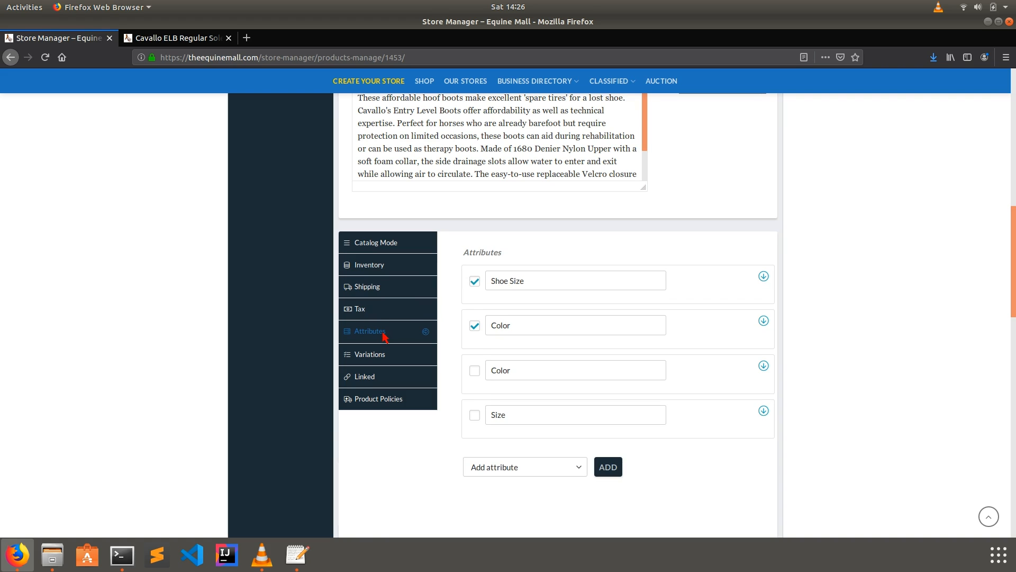
pyautogui.click(374, 361)
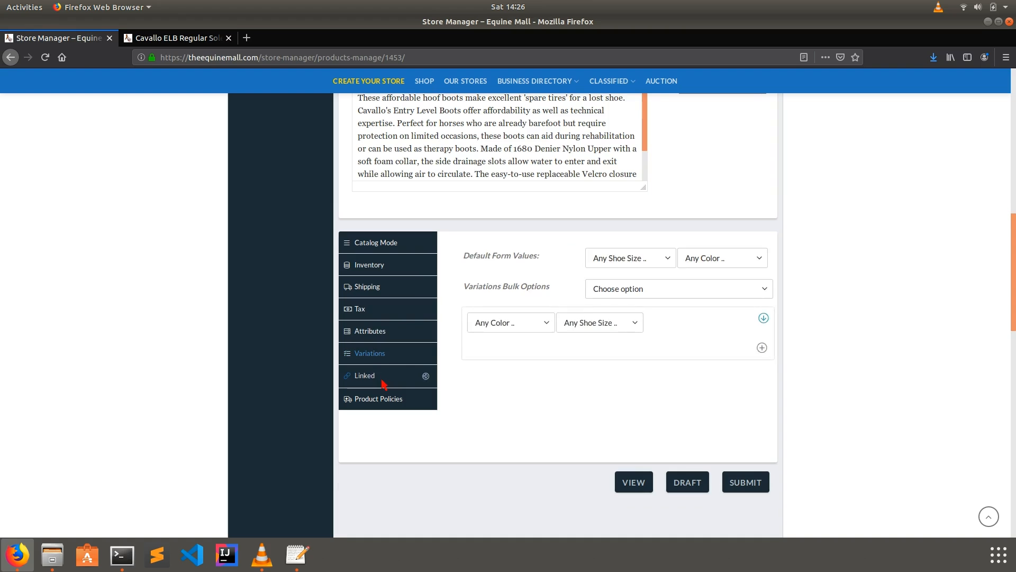
pyautogui.click(385, 377)
pyautogui.click(409, 351)
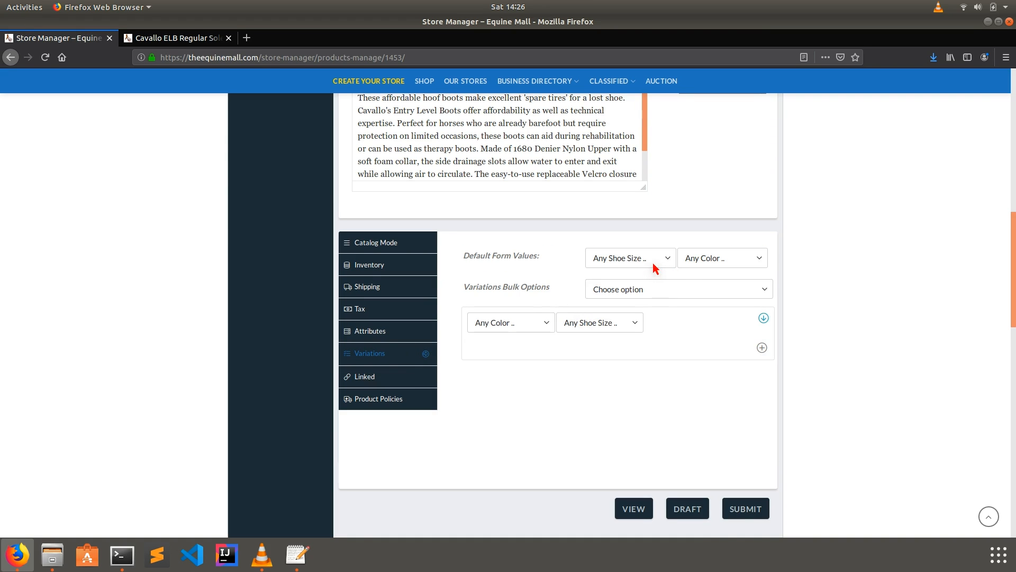
# Step: Compare the availability notice on the hoof boots shop page with the variations settings and the default Shoe Size choices
pyautogui.click(175, 38)
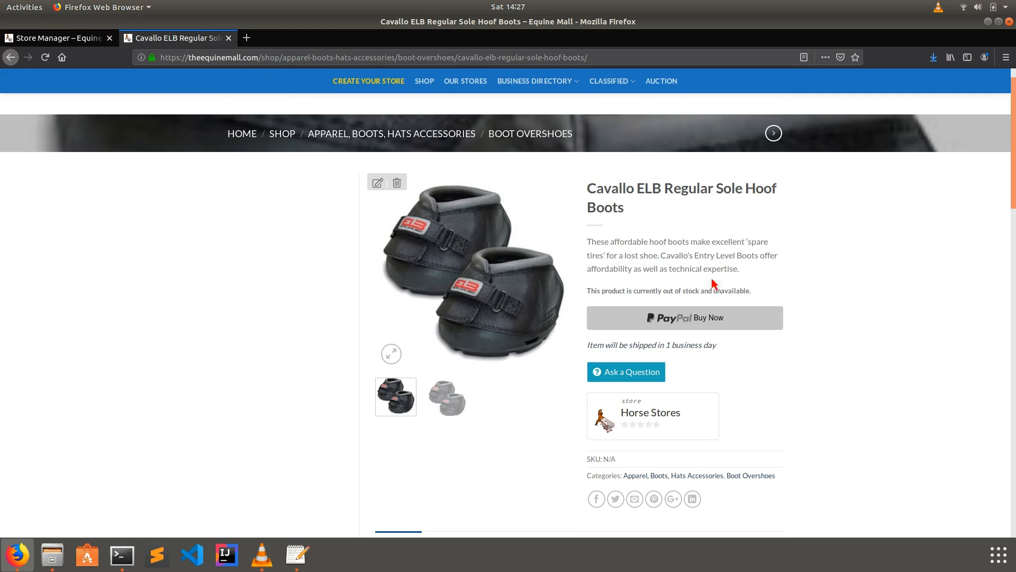
pyautogui.moveTo(758, 292); pyautogui.dragTo(587, 247)
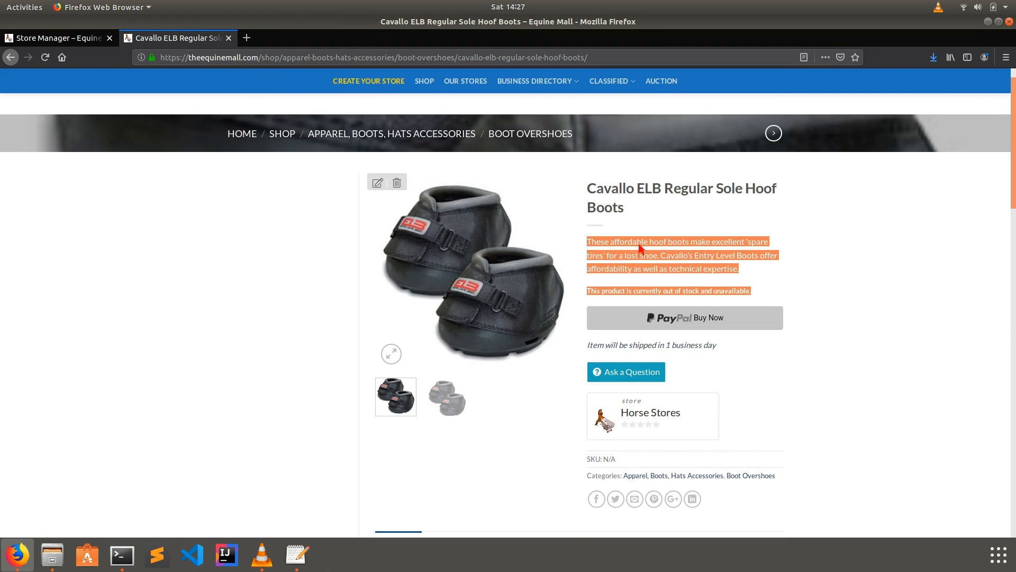
pyautogui.click(56, 38)
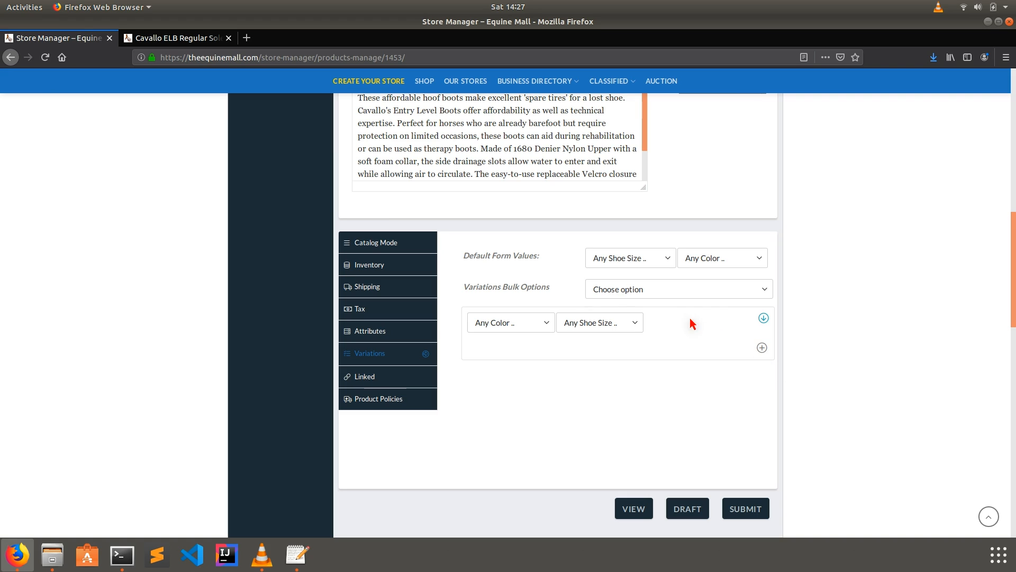
pyautogui.click(643, 263)
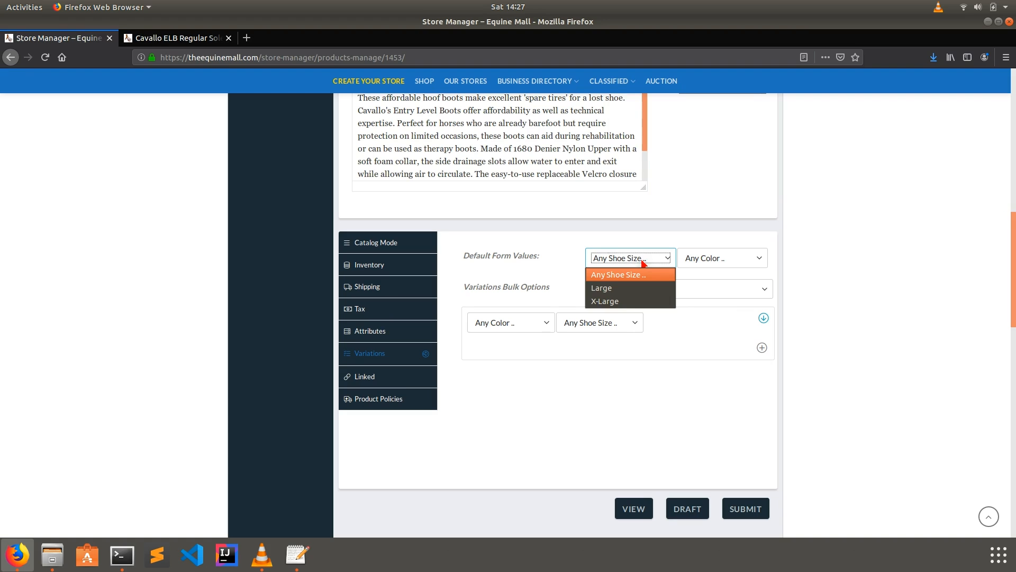
pyautogui.click(148, 38)
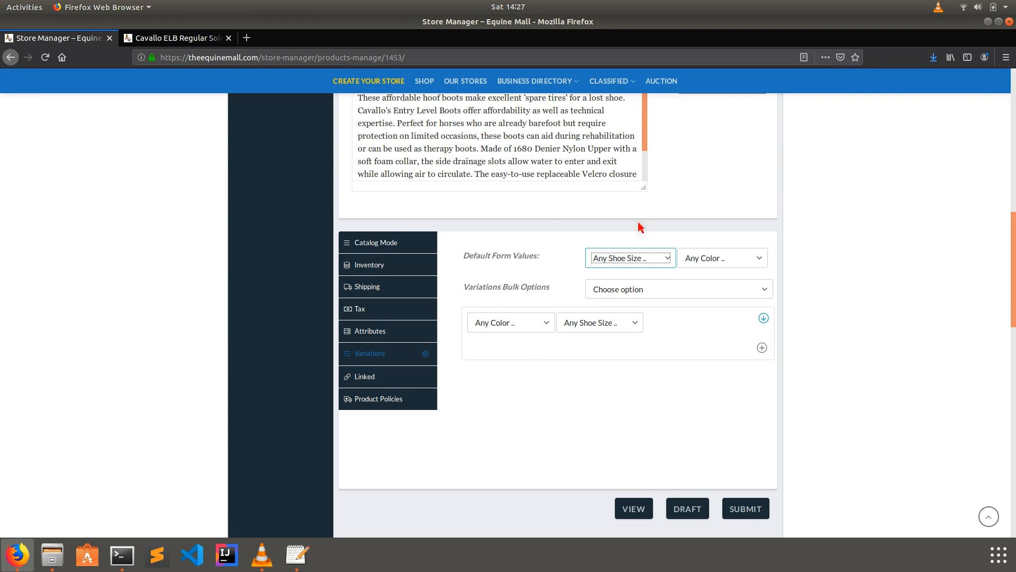
pyautogui.scroll(2, 603, 221)
pyautogui.click(155, 39)
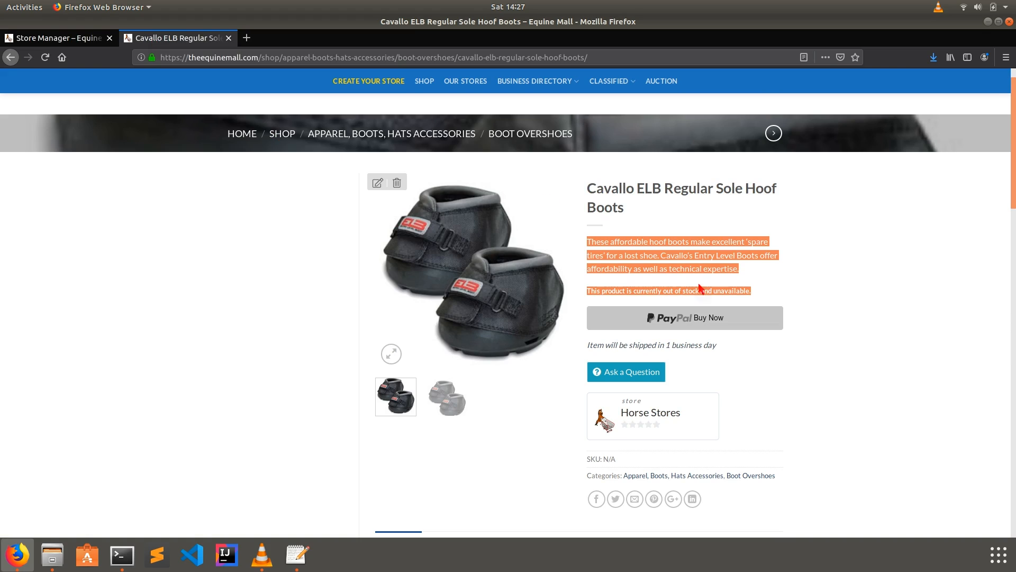
pyautogui.click(91, 38)
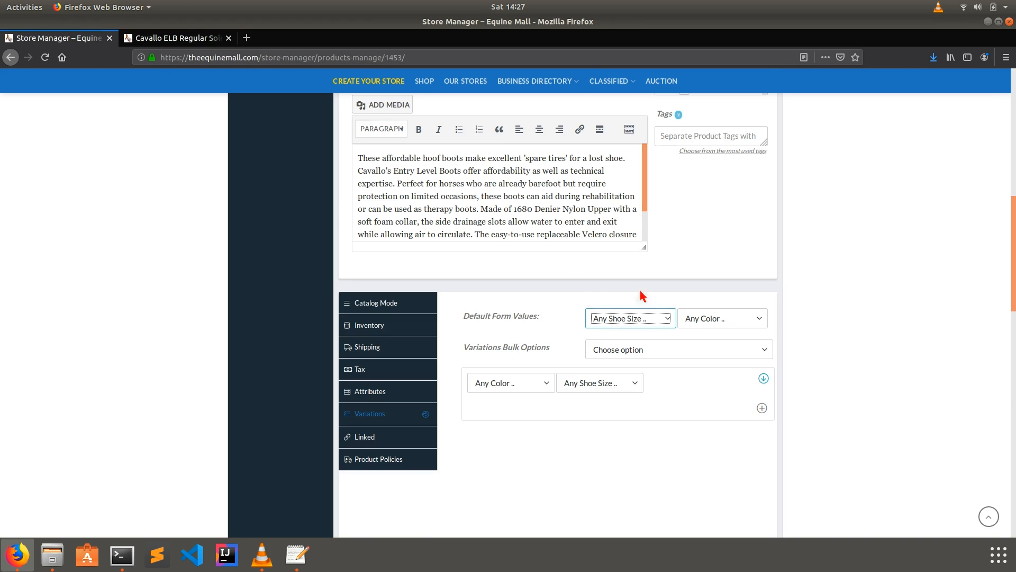
# Step: Set the regular price of all variations to 35.99 using the variations bulk options
pyautogui.click(648, 351)
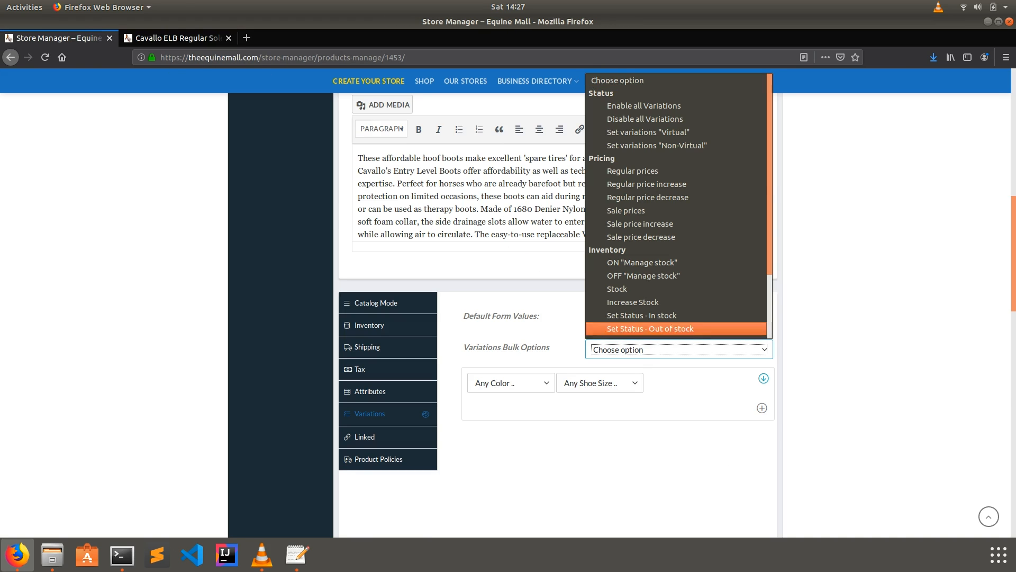
pyautogui.click(633, 171)
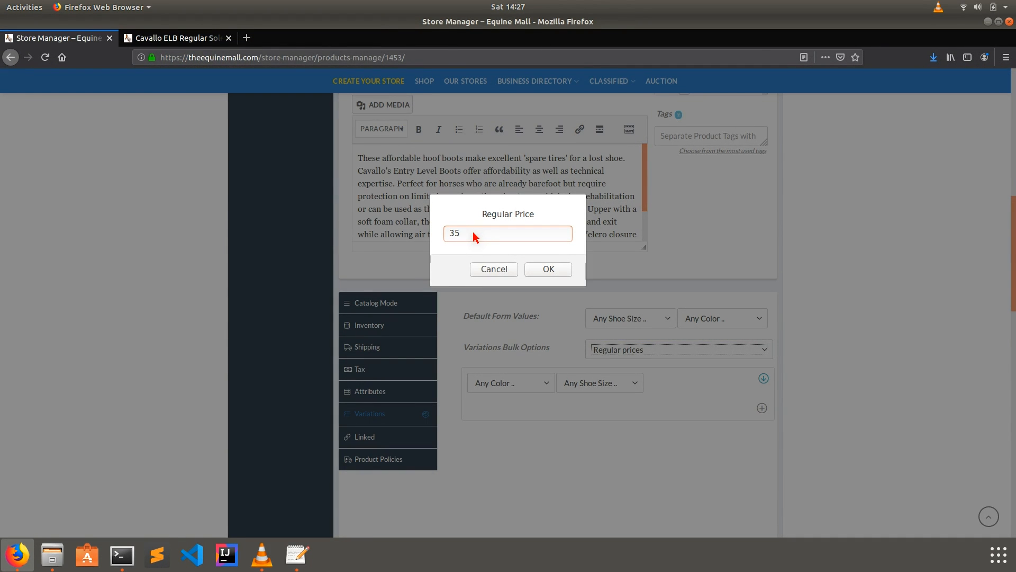
pyautogui.write('35.99')
pyautogui.click(548, 271)
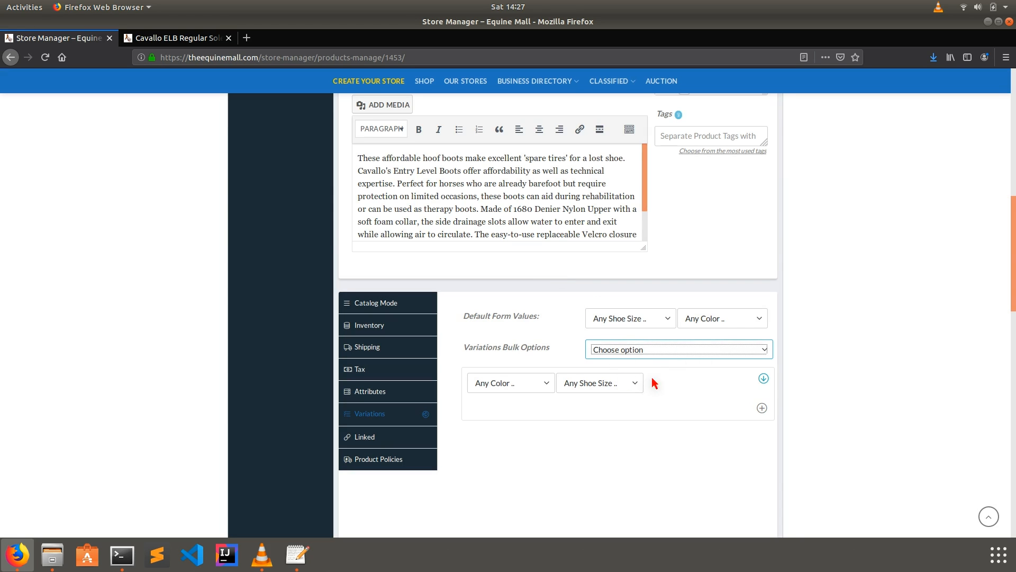
# Step: Publish the hoof boots variation with a sale price of 0.1 and check its pricing on the shop page
pyautogui.click(763, 378)
pyautogui.scroll(-3, 722, 401)
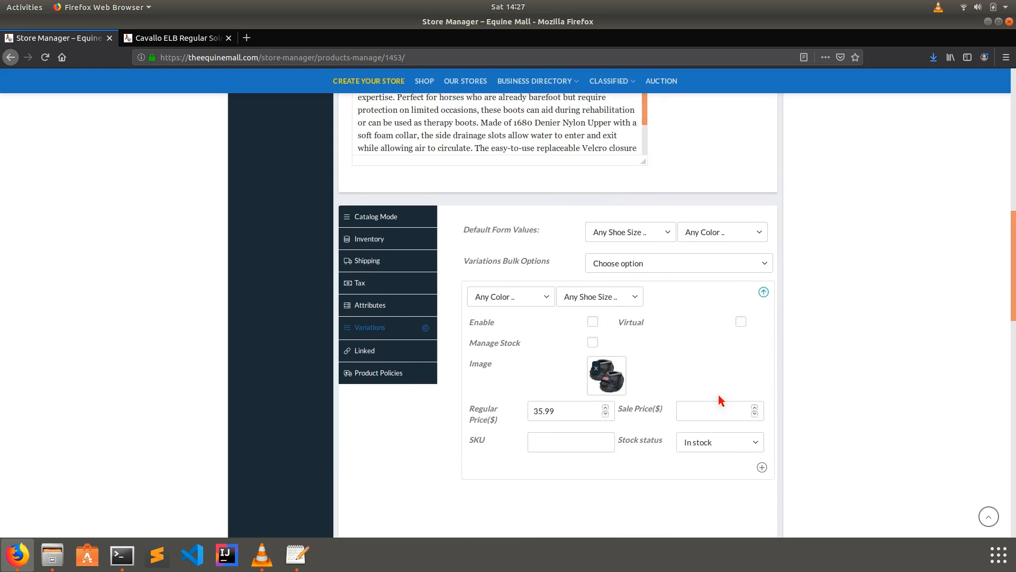
pyautogui.scroll(-1, 722, 401)
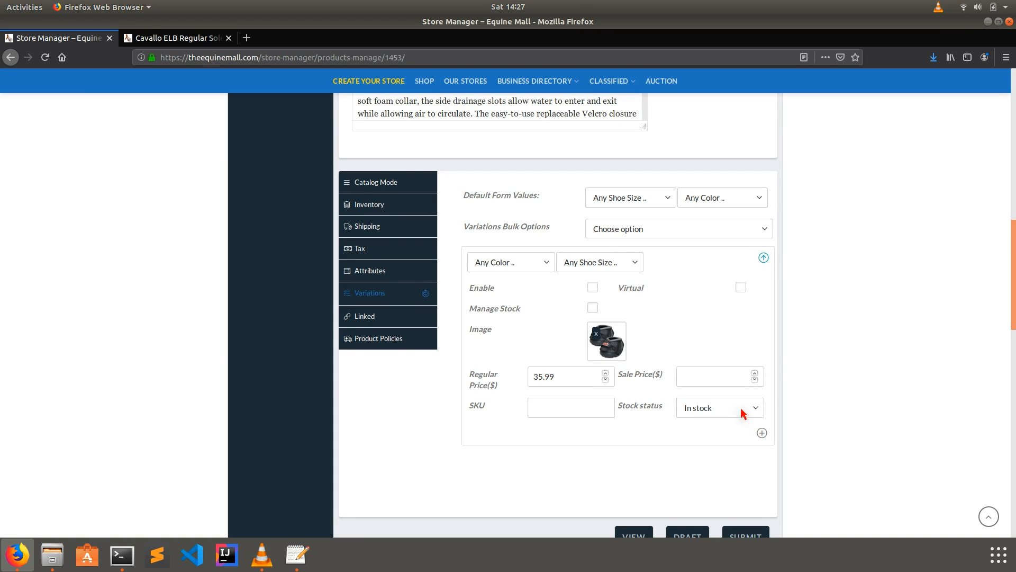
pyautogui.click(719, 376)
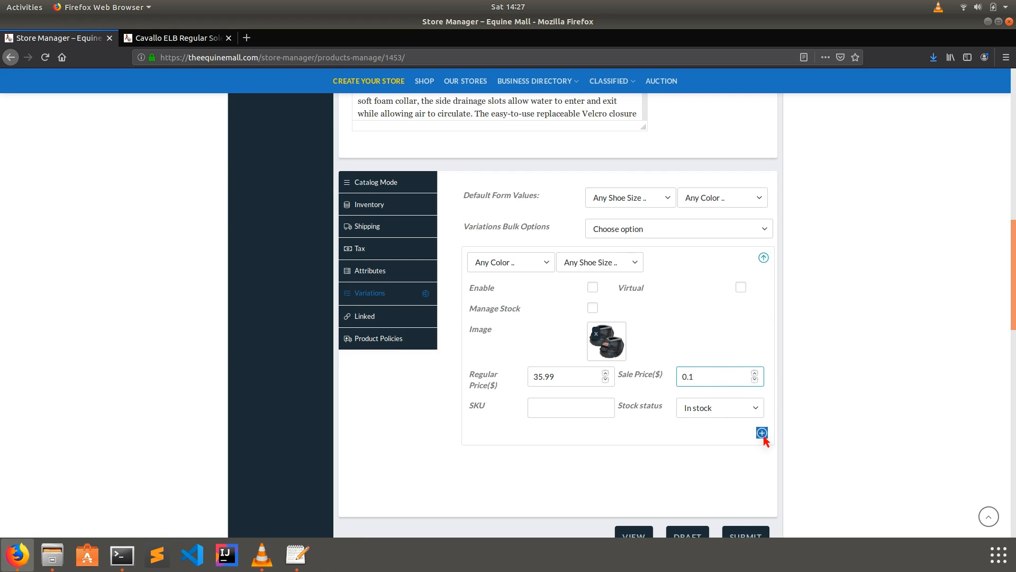
pyautogui.scroll(-4, 753, 436)
pyautogui.click(744, 418)
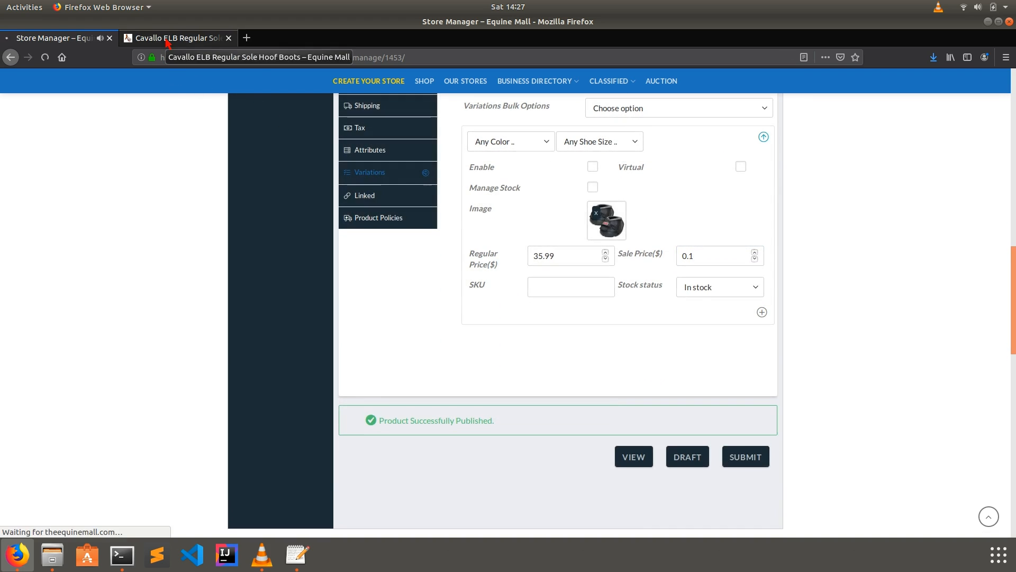
pyautogui.click(167, 43)
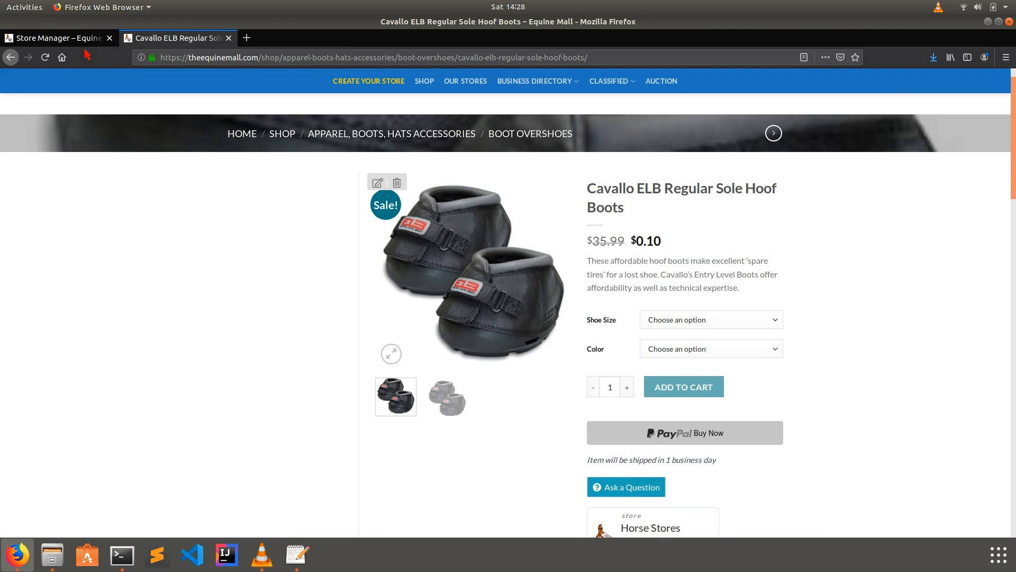
# Step: Clear the sale price of the hoof boots variation and submit the product again
pyautogui.click(59, 38)
pyautogui.scroll(-3, 481, 339)
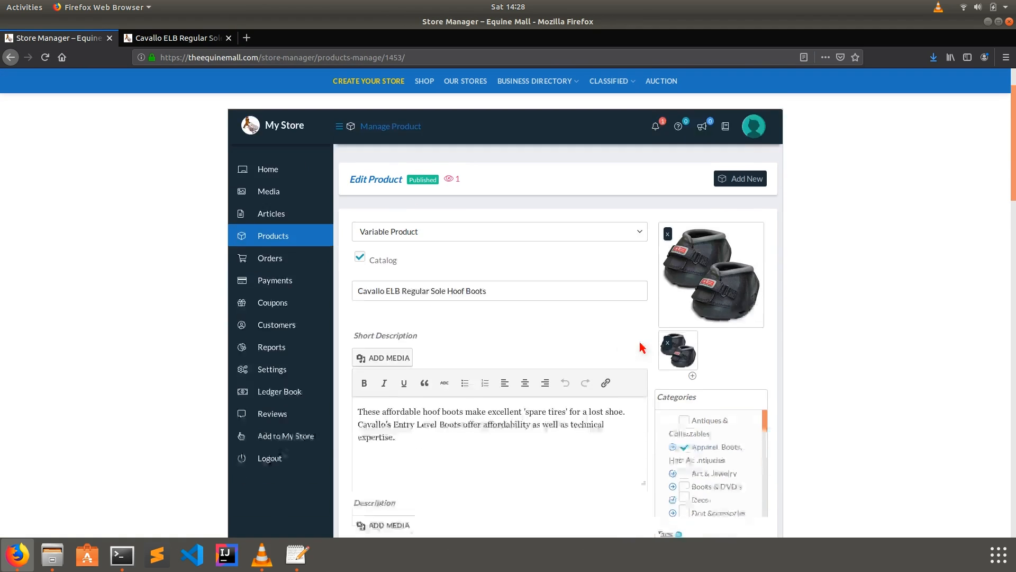
pyautogui.scroll(-5, 542, 302)
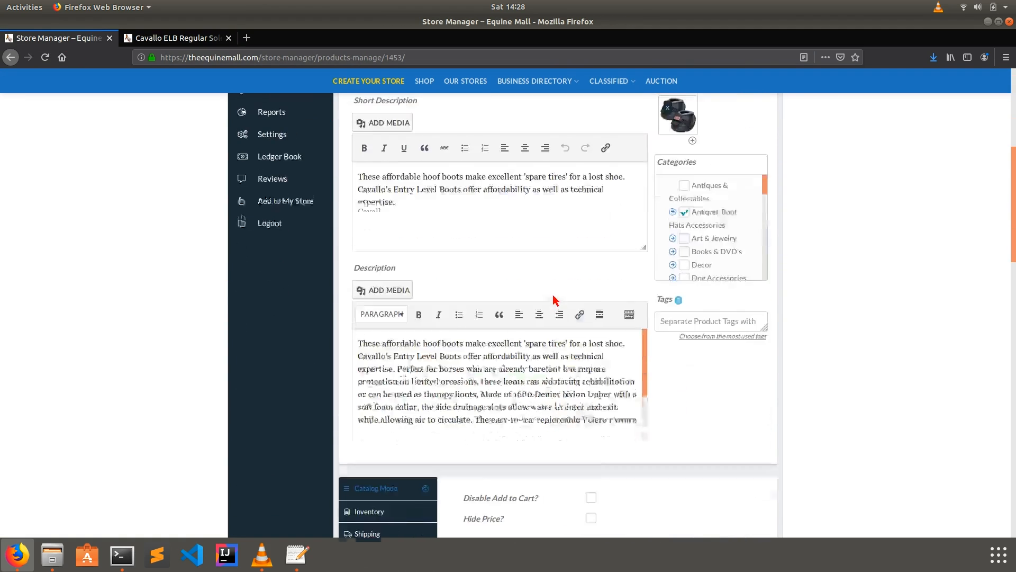
pyautogui.scroll(-3, 583, 318)
pyautogui.click(390, 294)
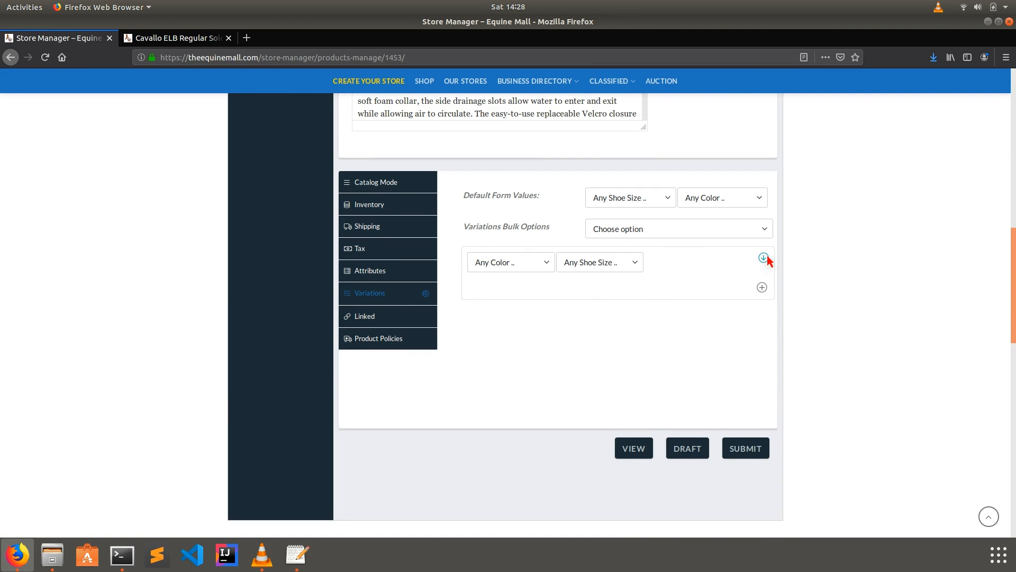
pyautogui.click(763, 258)
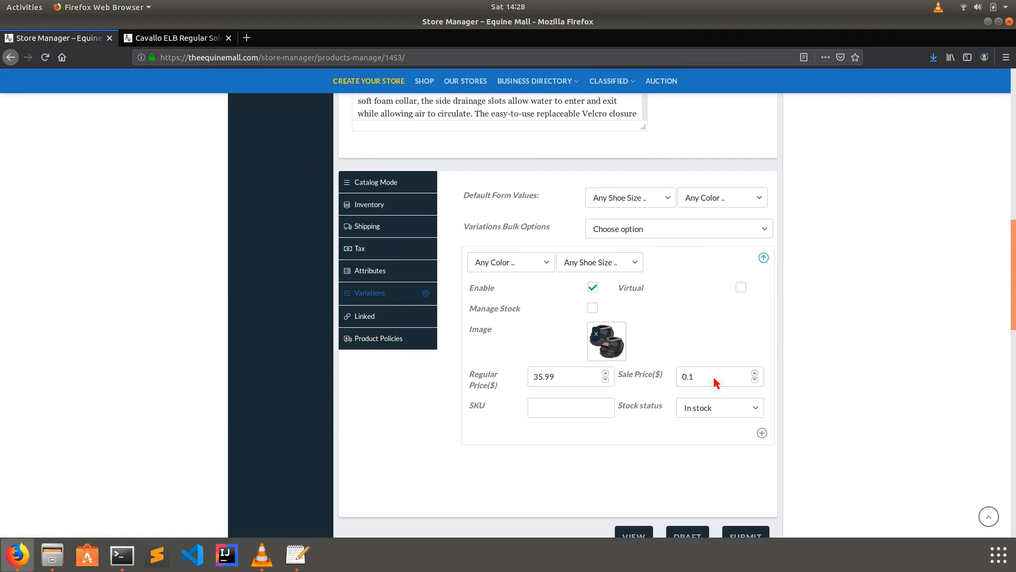
pyautogui.moveTo(707, 379); pyautogui.dragTo(666, 386)
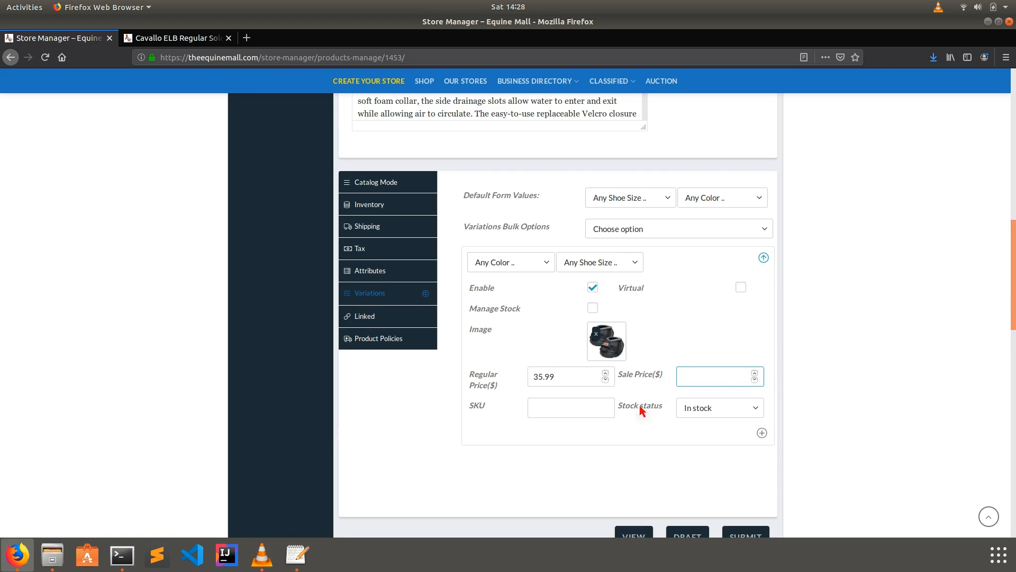
pyautogui.scroll(-2, 776, 476)
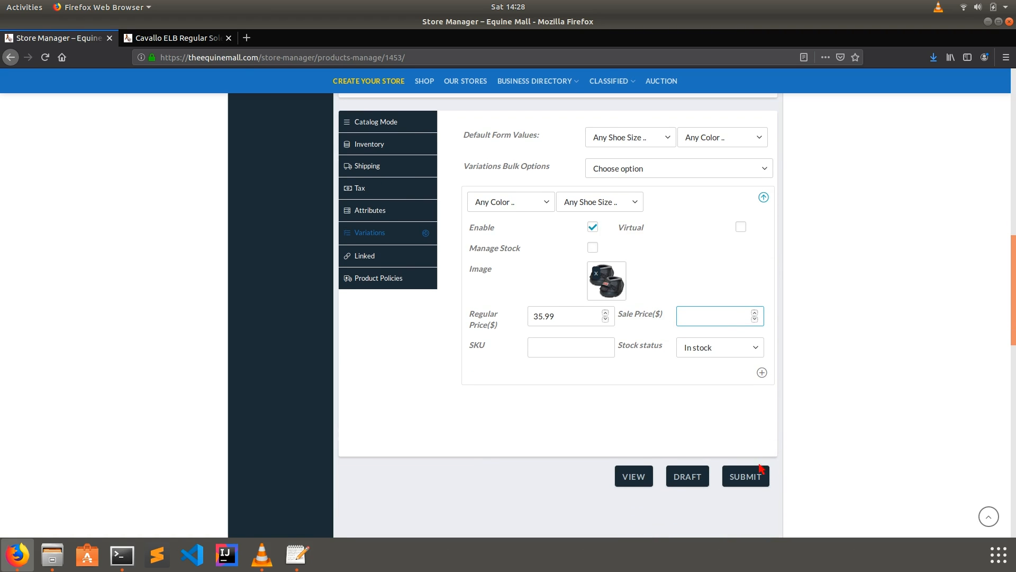
pyautogui.click(760, 469)
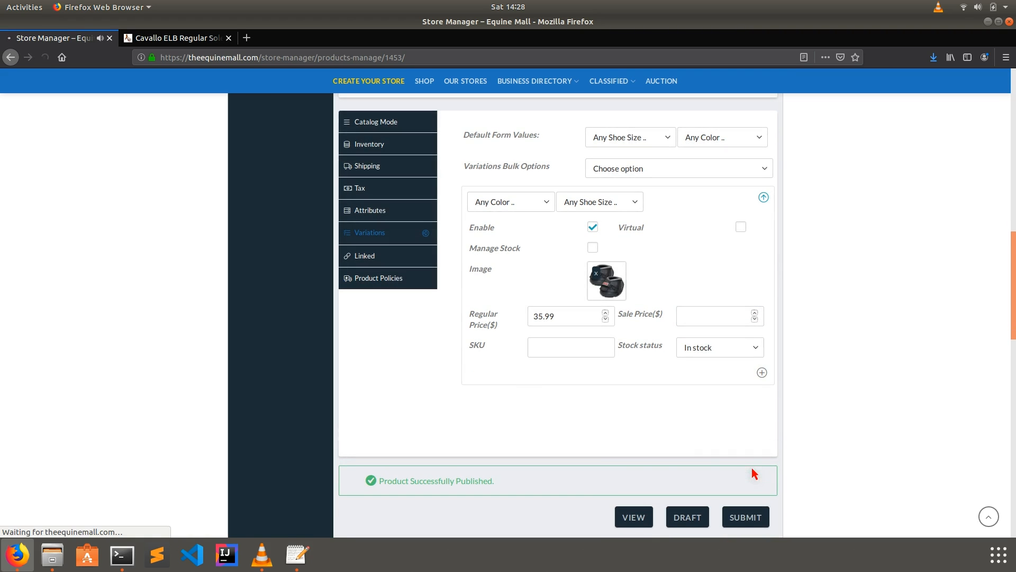
# Step: Reload the hoof boots shop page and check the price and the available Shoe Size and Color choices
pyautogui.click(175, 37)
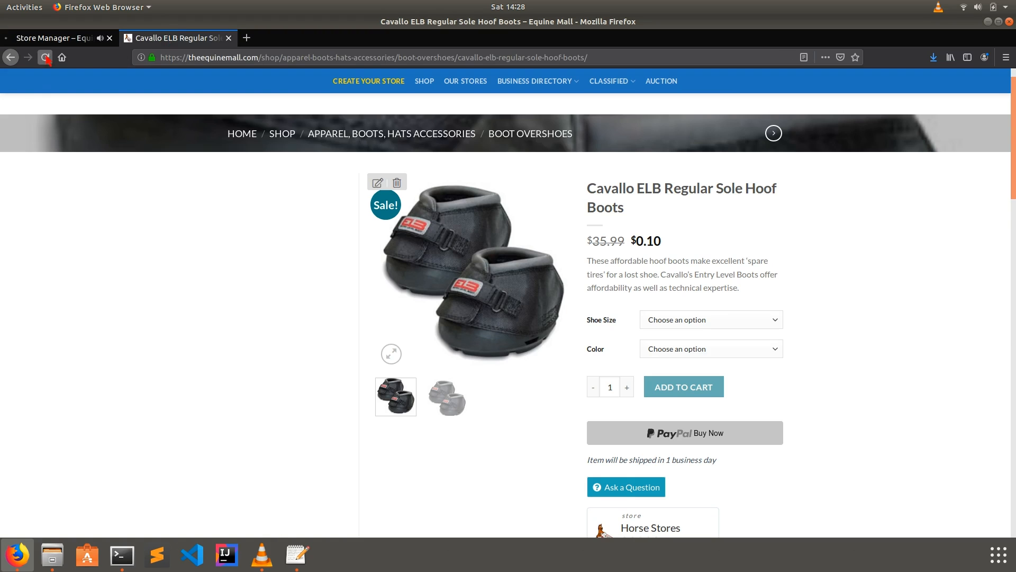
pyautogui.click(45, 57)
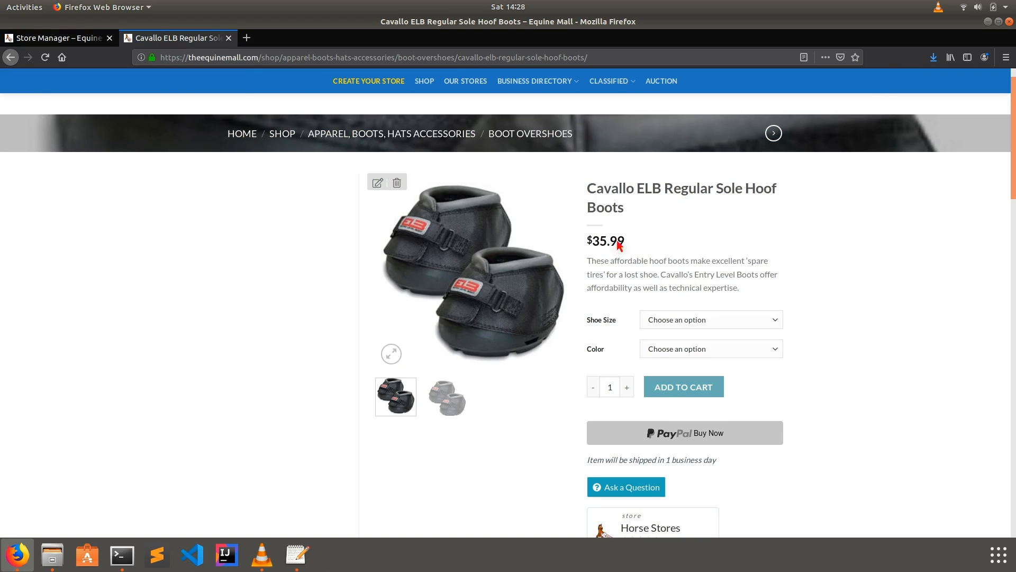
pyautogui.click(726, 322)
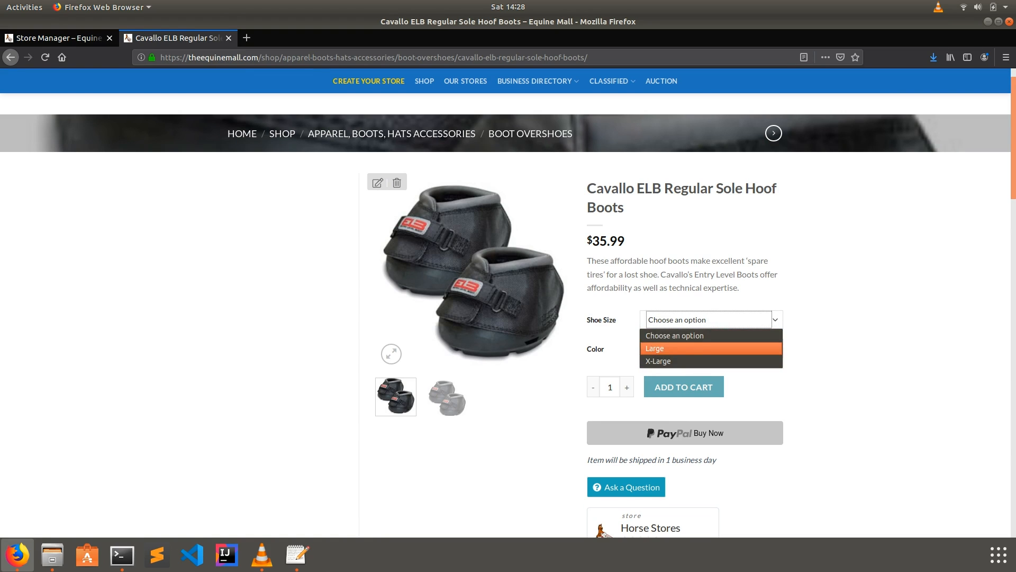
pyautogui.click(683, 335)
pyautogui.click(685, 348)
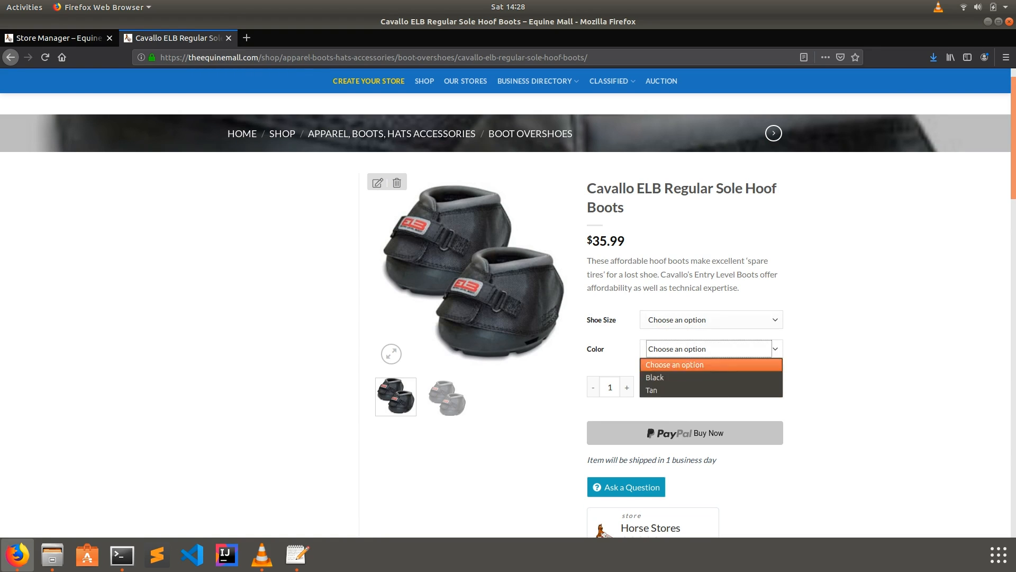
pyautogui.click(677, 363)
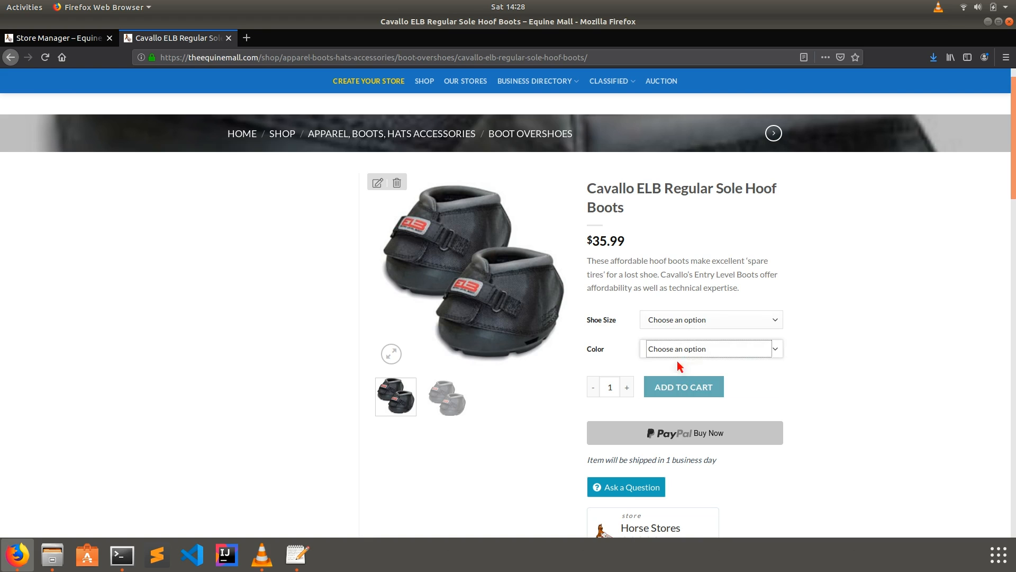
# Step: Choose shoe size Large and color Tan for the hoof boots and add them to the cart
pyautogui.click(672, 322)
pyautogui.click(677, 335)
pyautogui.click(676, 350)
pyautogui.click(664, 391)
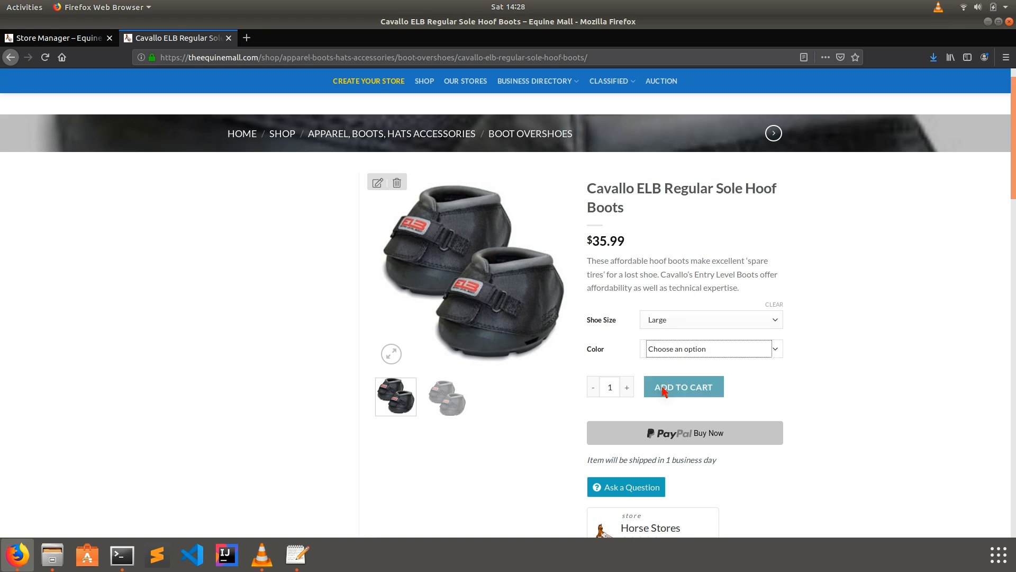
pyautogui.click(691, 395)
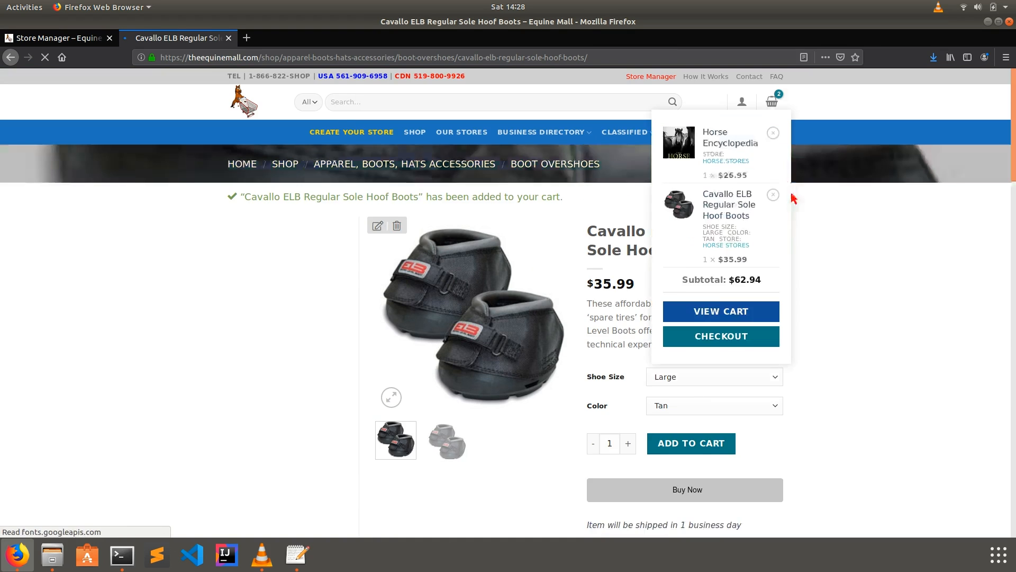
# Step: View the shopping cart, examine the shipping cost in the cart totals, and return to the store manager's product page
pyautogui.click(725, 312)
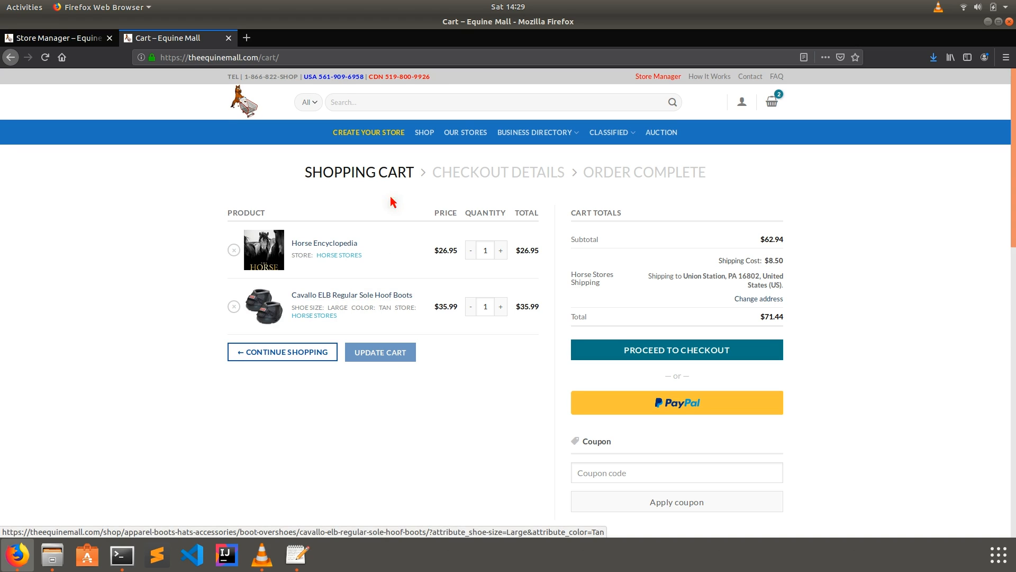
pyautogui.moveTo(802, 266); pyautogui.dragTo(715, 267)
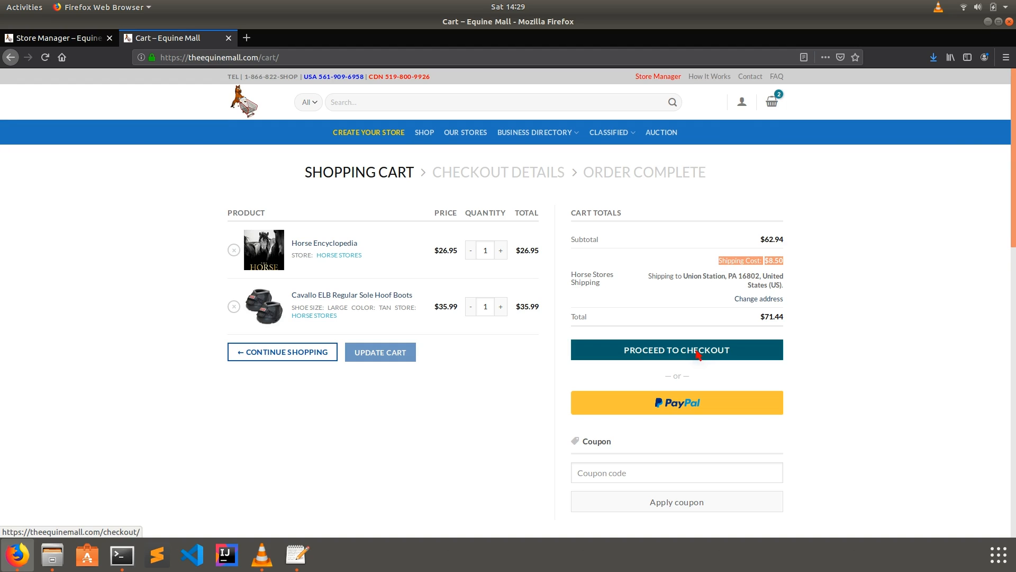
pyautogui.click(38, 42)
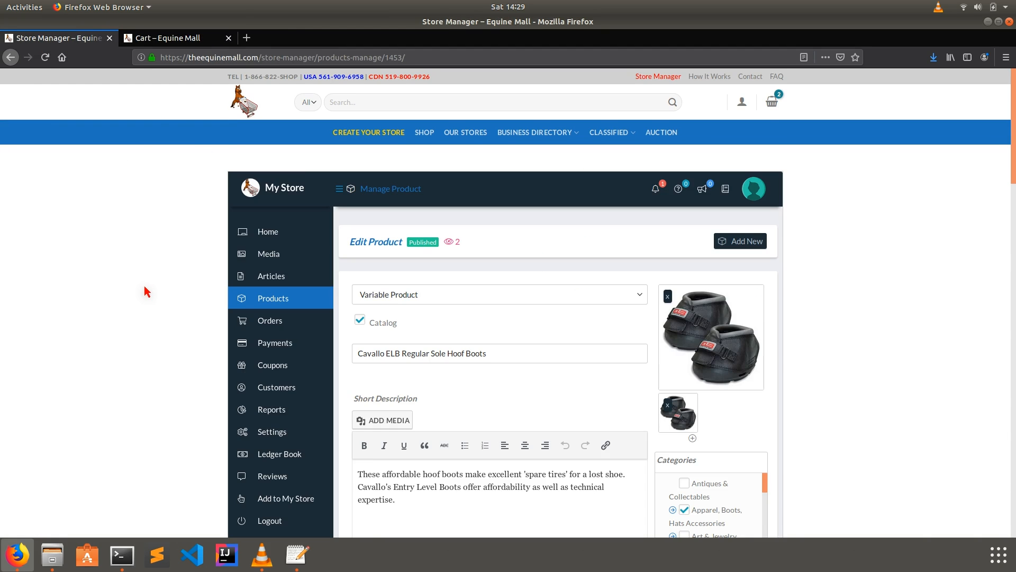